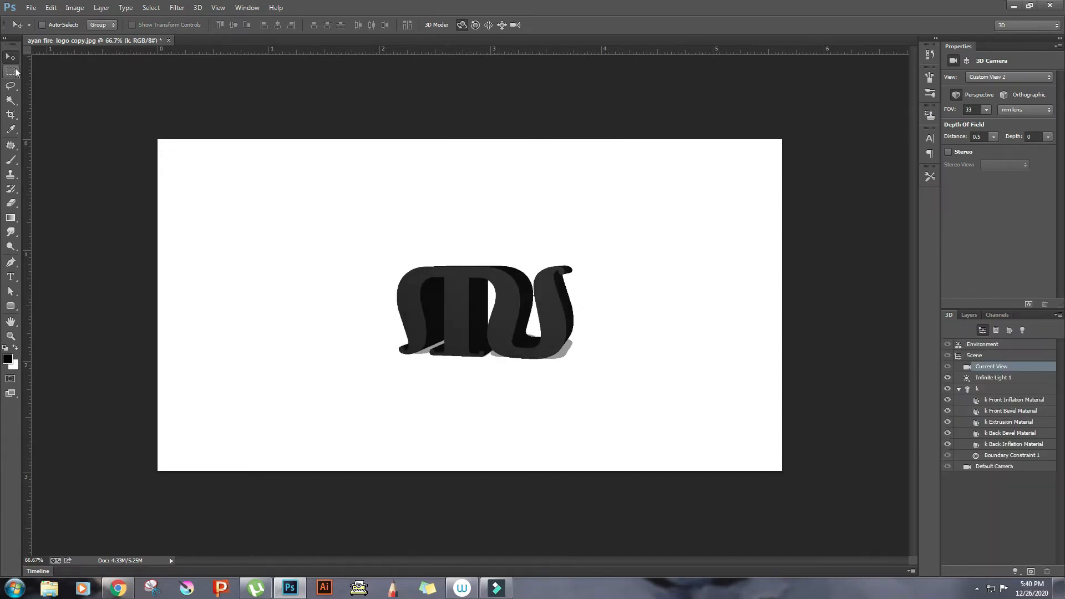
Rotate and scale the 3D camera view so the k letter's extruded depth shows on its right side
click(475, 26)
mouse_move(125, 40)
mouse_down()
mouse_move(110, 41)
mouse_move(124, 40)
mouse_up()
click(489, 25)
click(502, 25)
mouse_move(498, 255)
mouse_down()
mouse_move(466, 257)
mouse_move(482, 260)
mouse_up()
click(515, 25)
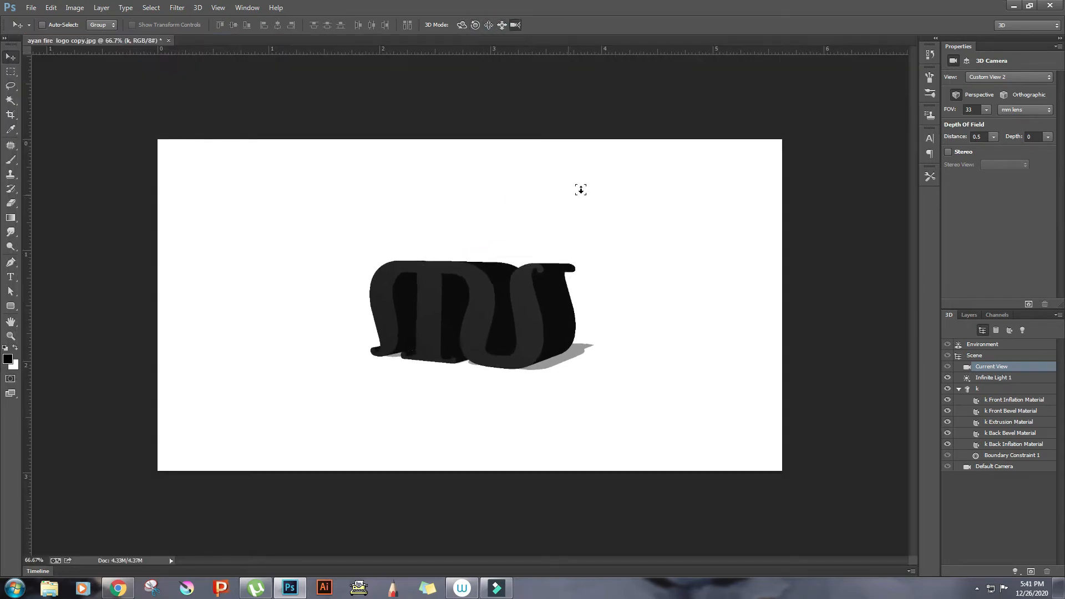
Try the Left orthographic camera preset on the k letter and undo it
click(966, 61)
click(953, 60)
click(983, 77)
click(984, 95)
click(984, 77)
click(984, 88)
key(ctrl+z)
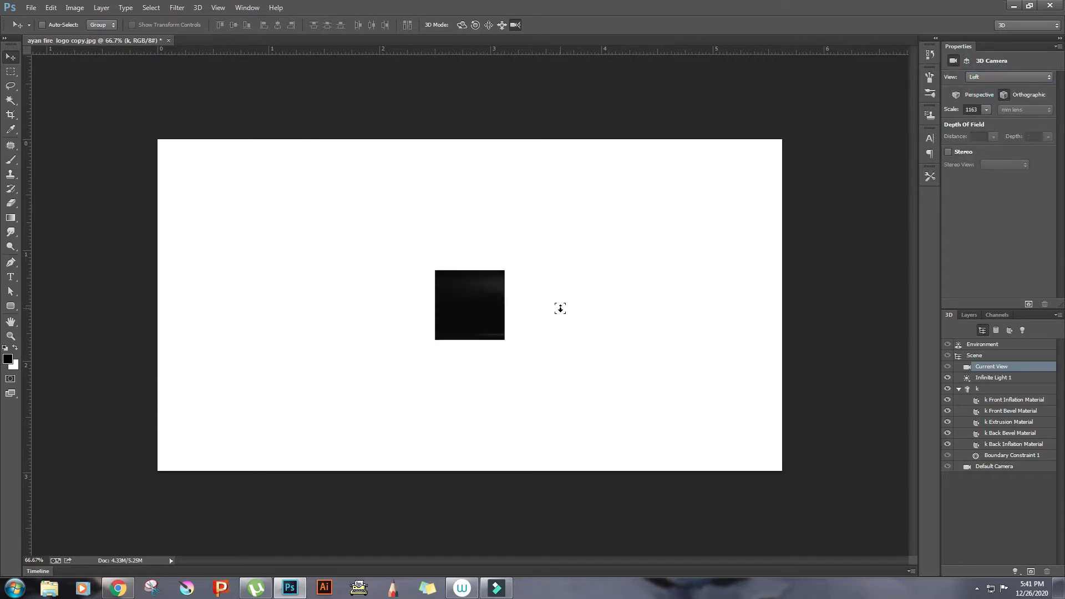
key(ctrl+alt+z)
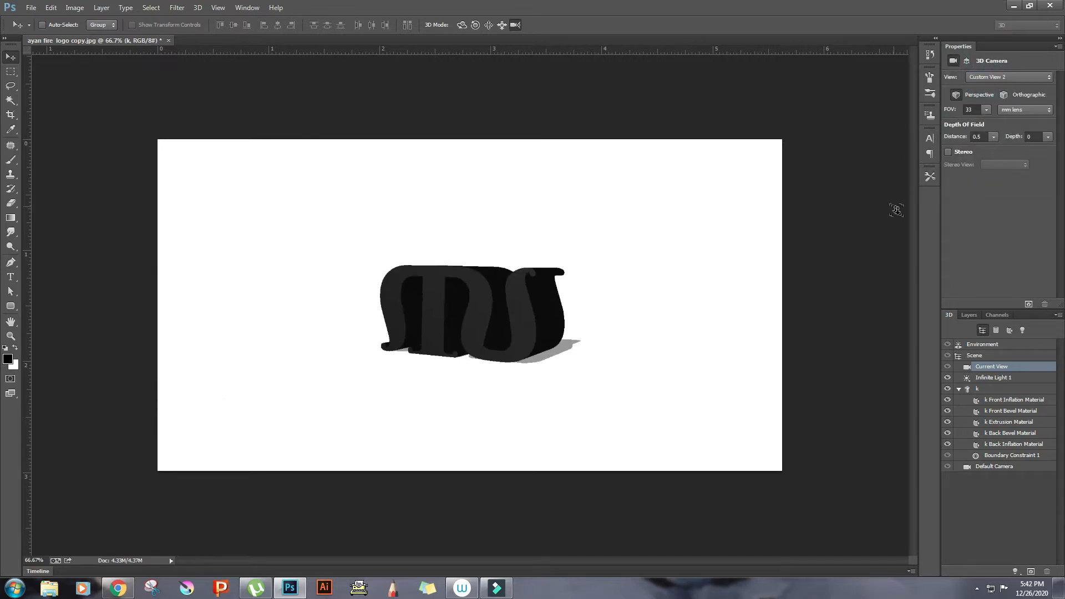
Examine the environment's ground-plane shadow colour and the intensity setting of Infinite Light 1
click(1001, 346)
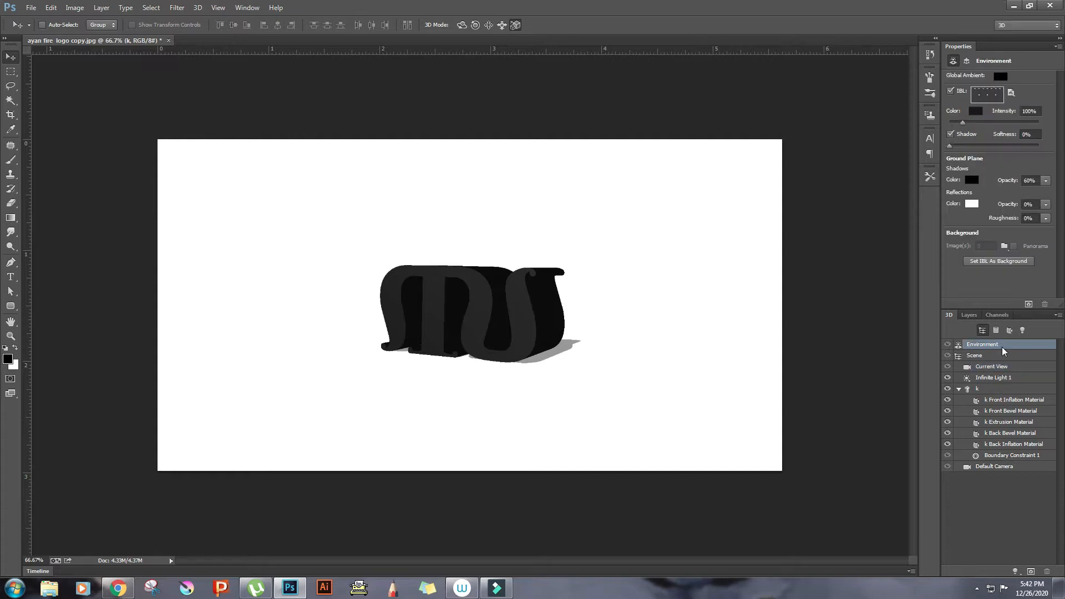
click(971, 180)
drag(687, 422, 687, 437)
click(884, 221)
click(992, 377)
mouse_move(962, 114)
mouse_down()
mouse_move(1025, 115)
mouse_move(964, 117)
mouse_up()
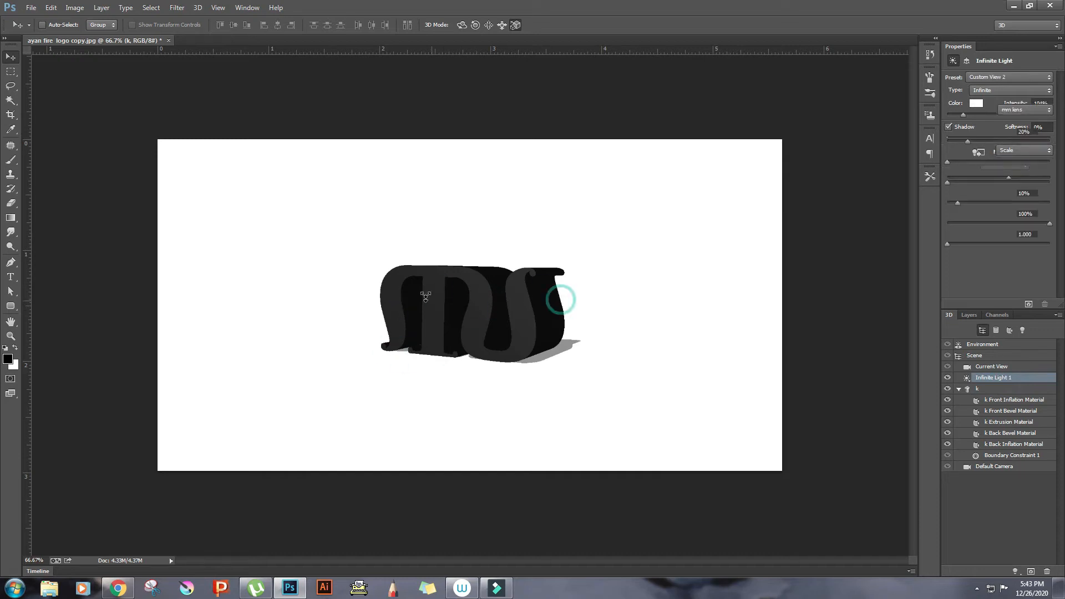
Orbit the 3D camera around the k letter so its extruded depth shows on its left side
click(497, 307)
click(538, 289)
click(427, 289)
click(461, 25)
drag(496, 307, 589, 317)
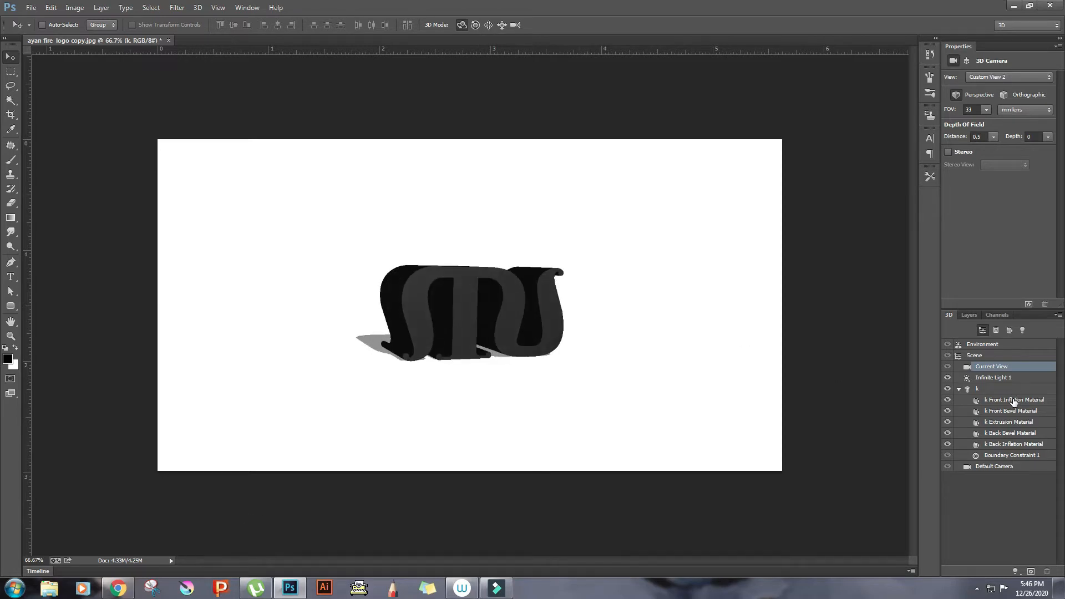
Apply the grey stone texture to all five k materials and set the mesh's texture mapping to Tile
click(1014, 400)
shift+click(1020, 444)
drag(497, 273, 328, 290)
drag(501, 312, 600, 305)
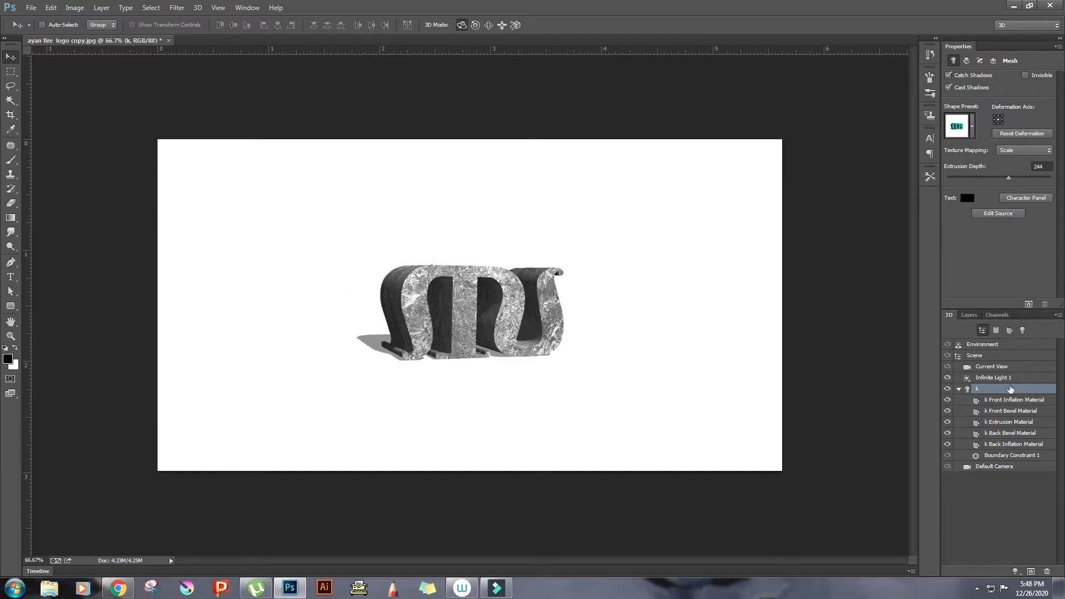
click(1021, 170)
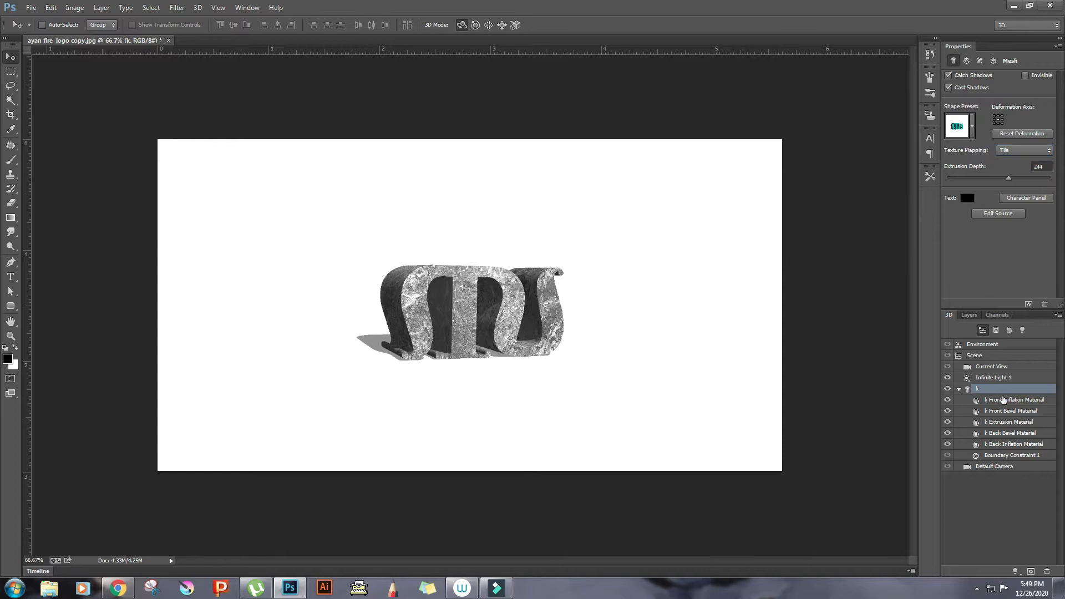
Rasterize the k 3D layer and move the letter to the left part of the canvas
click(968, 314)
right_click(991, 379)
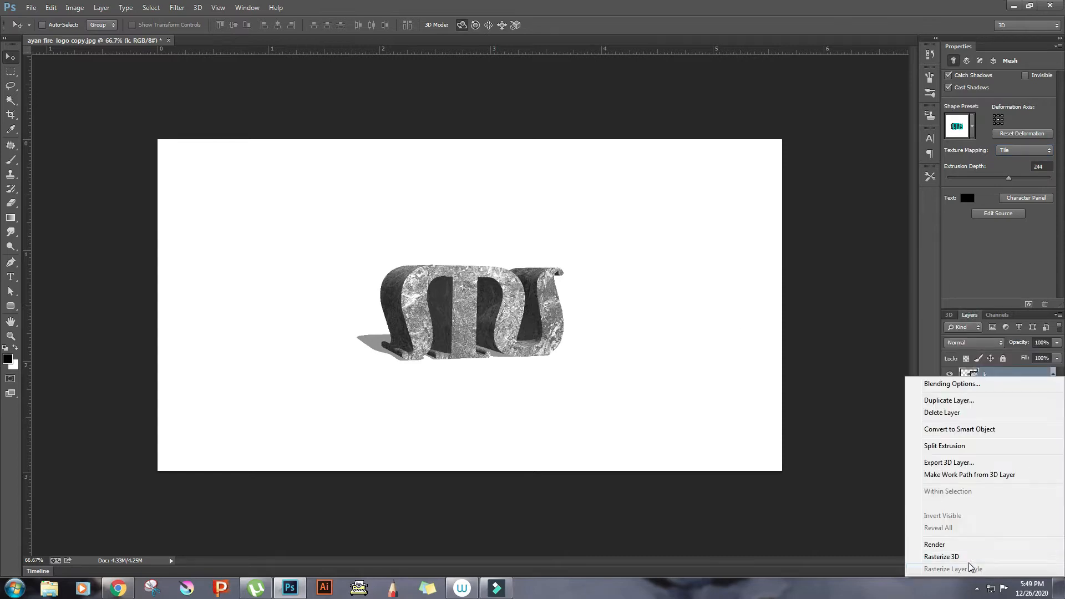
click(940, 556)
drag(587, 333, 476, 324)
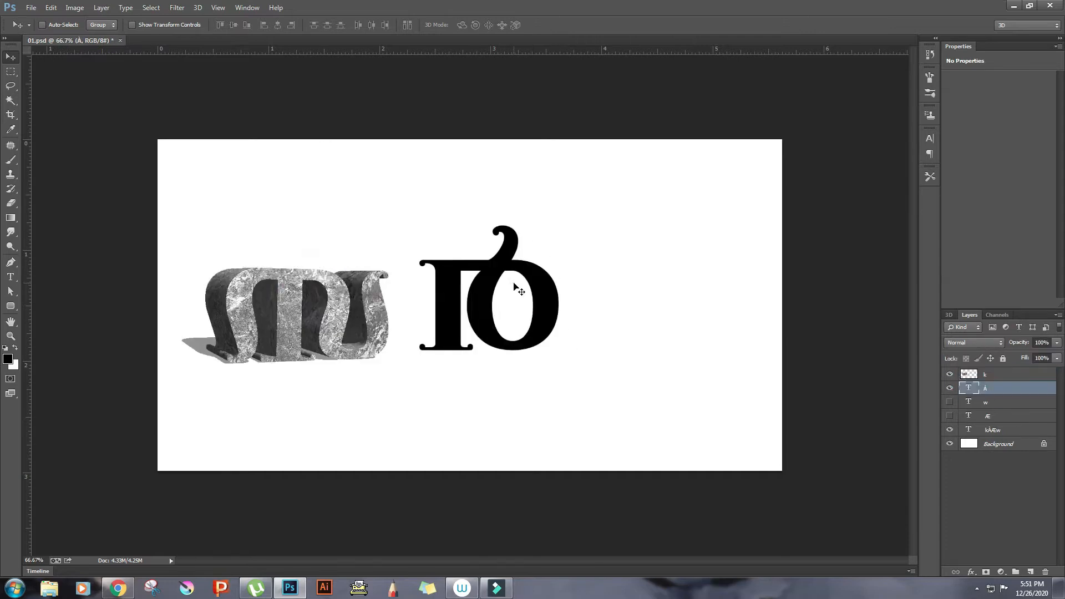
Convert the Å text layer into a 3D extrusion and orbit its camera to reveal the letter's depth
click(197, 7)
click(256, 46)
drag(499, 294, 478, 288)
click(462, 24)
drag(592, 335, 716, 352)
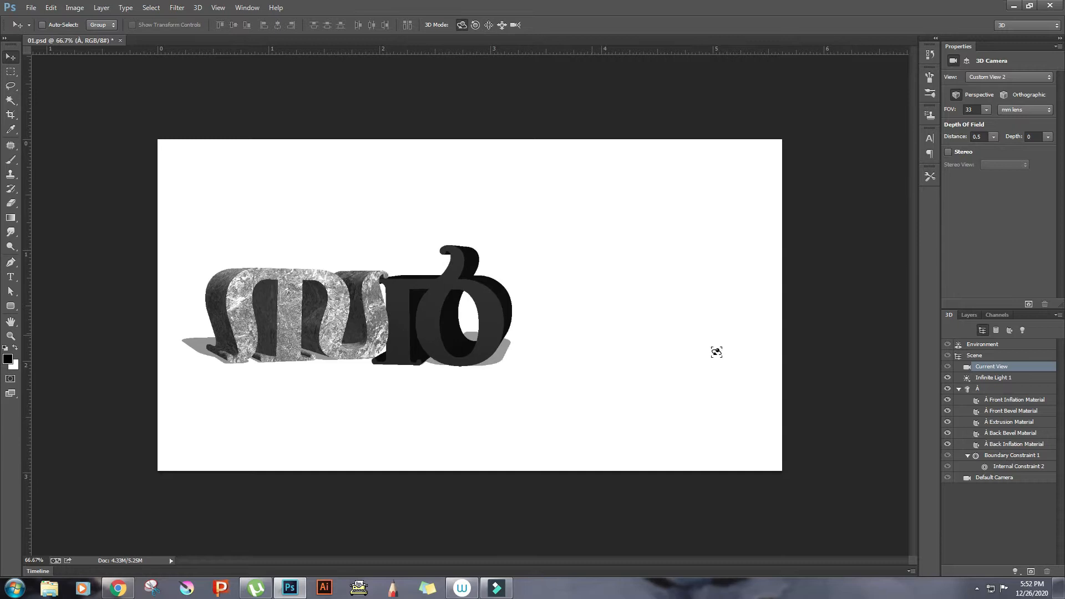
Adjust the Å letter's 3D view so it stands upright beside the stone-textured first letter
drag(471, 298, 465, 235)
click(488, 25)
click(474, 25)
click(461, 25)
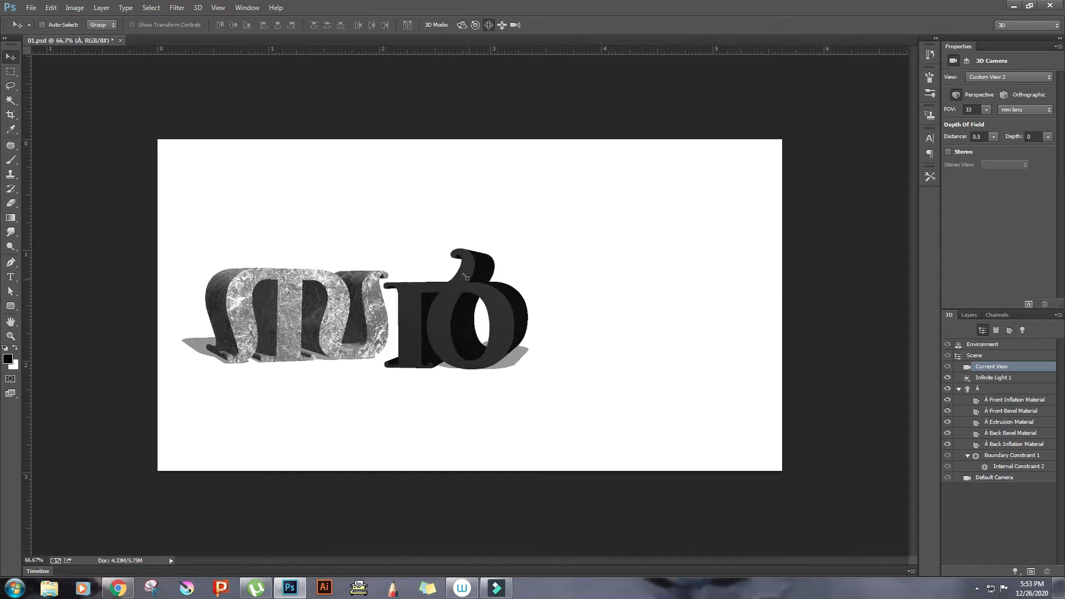
click(465, 262)
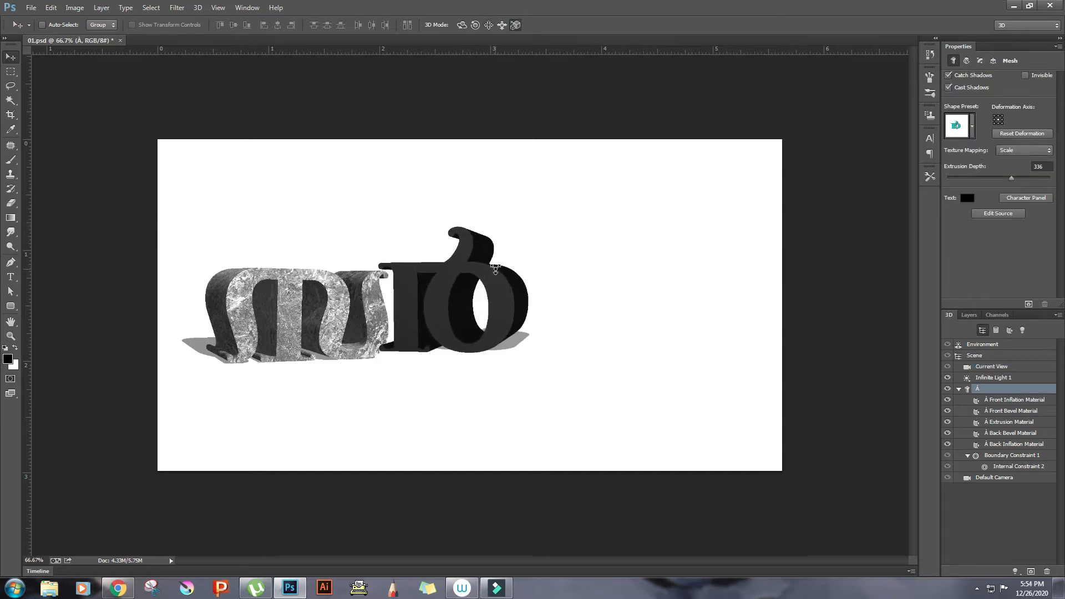
Apply the grey stone diffuse texture to all five Å materials
click(1012, 400)
shift+click(1010, 411)
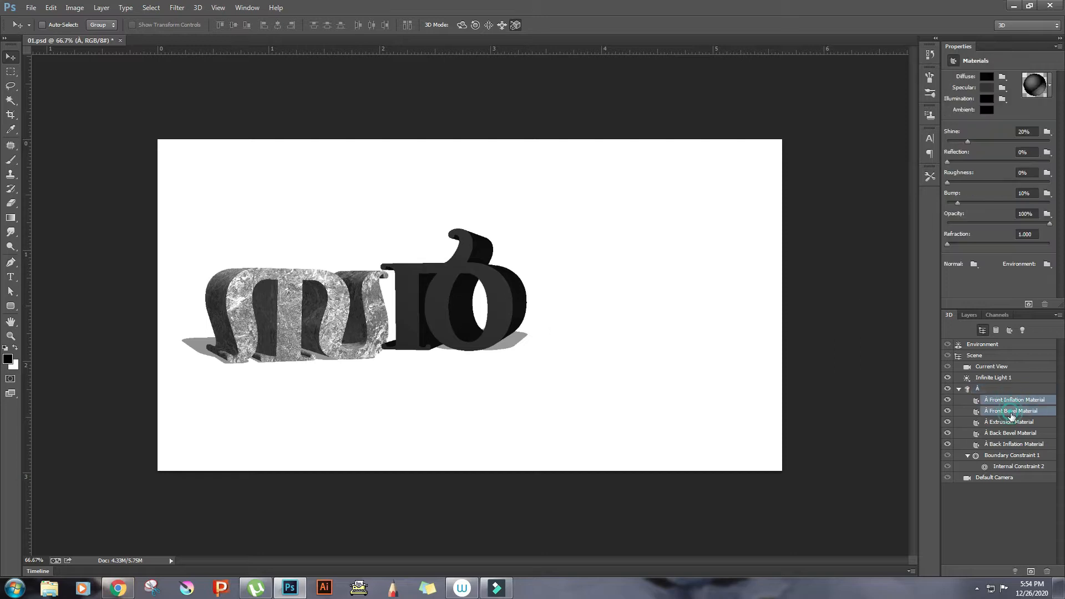
shift+click(1020, 444)
click(1001, 78)
click(941, 102)
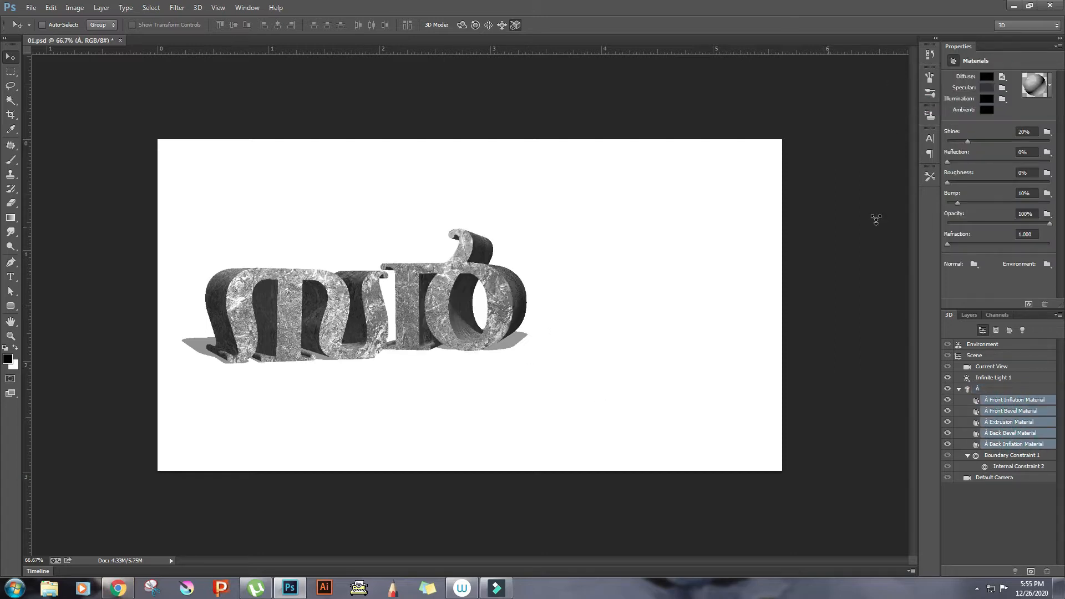
Rotate and reposition the Å mesh beside the first letter and set its texture mapping to Fill
click(998, 388)
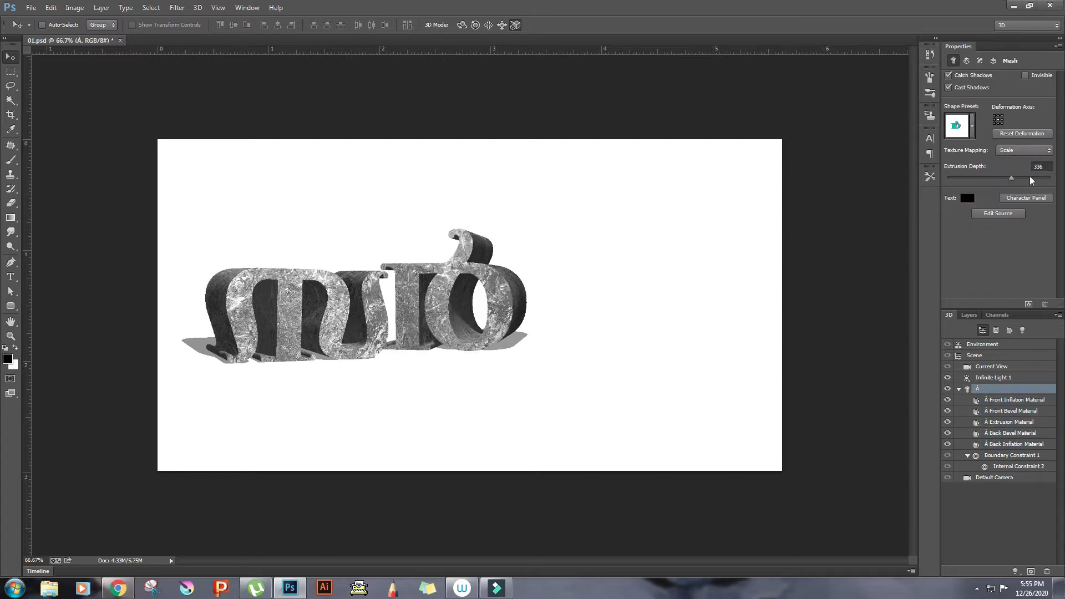
click(461, 25)
drag(496, 290, 519, 308)
click(515, 25)
drag(497, 262, 494, 271)
click(488, 25)
mouse_move(466, 306)
mouse_down()
mouse_move(451, 316)
mouse_move(471, 313)
mouse_move(467, 346)
mouse_move(461, 305)
mouse_up()
click(462, 25)
click(489, 25)
click(515, 25)
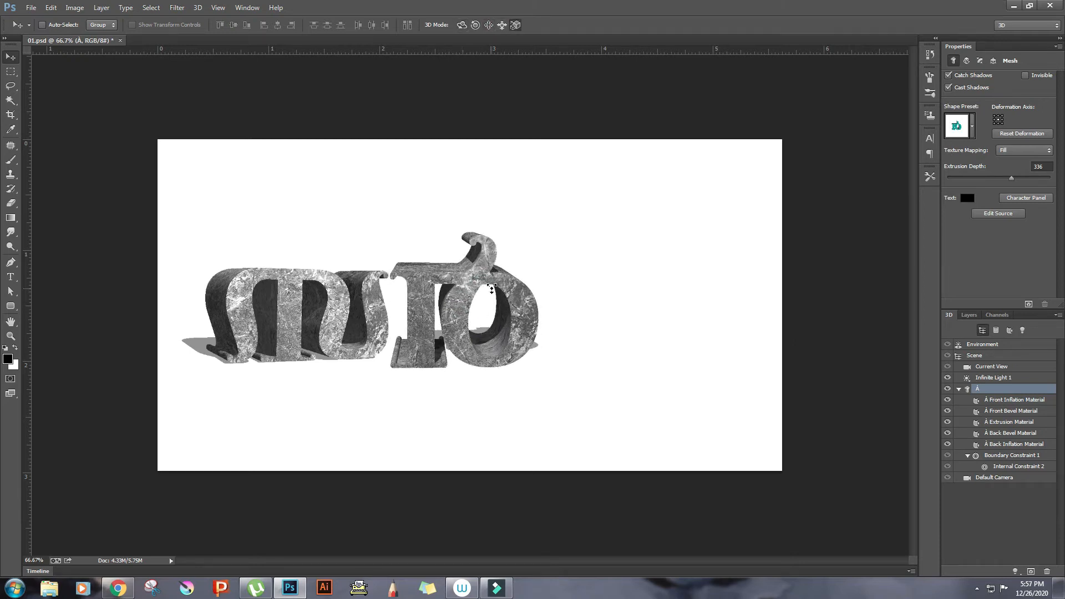
Rasterize the Å 3D layer, and show the Æ text layer placed to the right of the finished letters
click(969, 314)
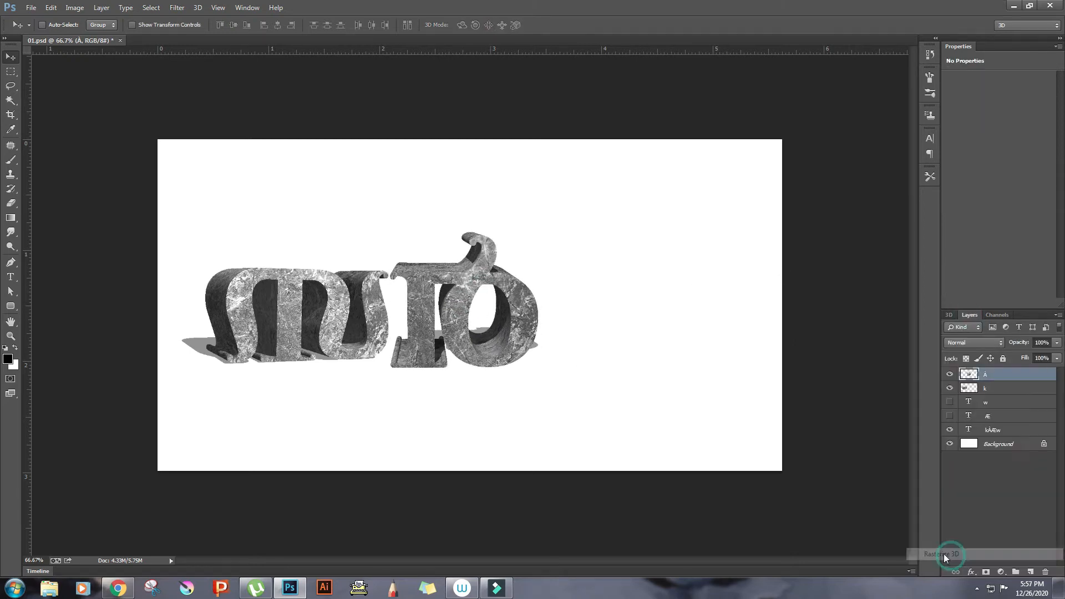
click(950, 402)
click(950, 402)
click(949, 415)
drag(309, 193, 671, 273)
key(ctrl+z)
click(998, 415)
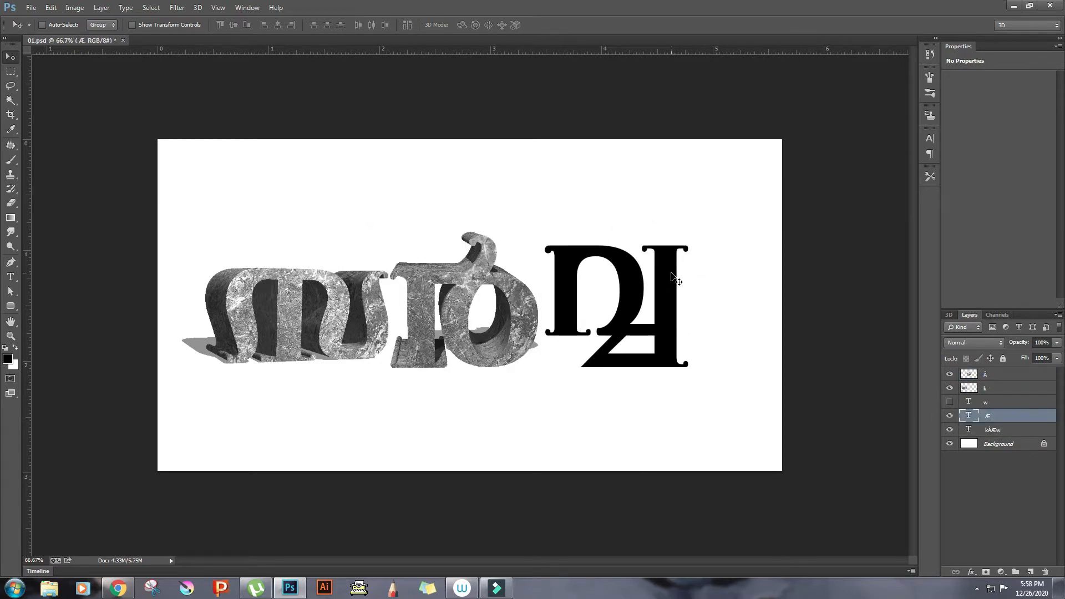
Convert the Æ text layer into a 3D extrusion and shift its camera view toward the right
click(197, 8)
click(250, 17)
drag(533, 246, 549, 247)
click(488, 25)
drag(558, 311, 587, 312)
Select the Æ mesh and rotate it so its front face and extruded depth are both shown
click(997, 377)
click(966, 60)
click(952, 61)
click(568, 264)
click(717, 330)
click(993, 388)
drag(611, 305, 596, 242)
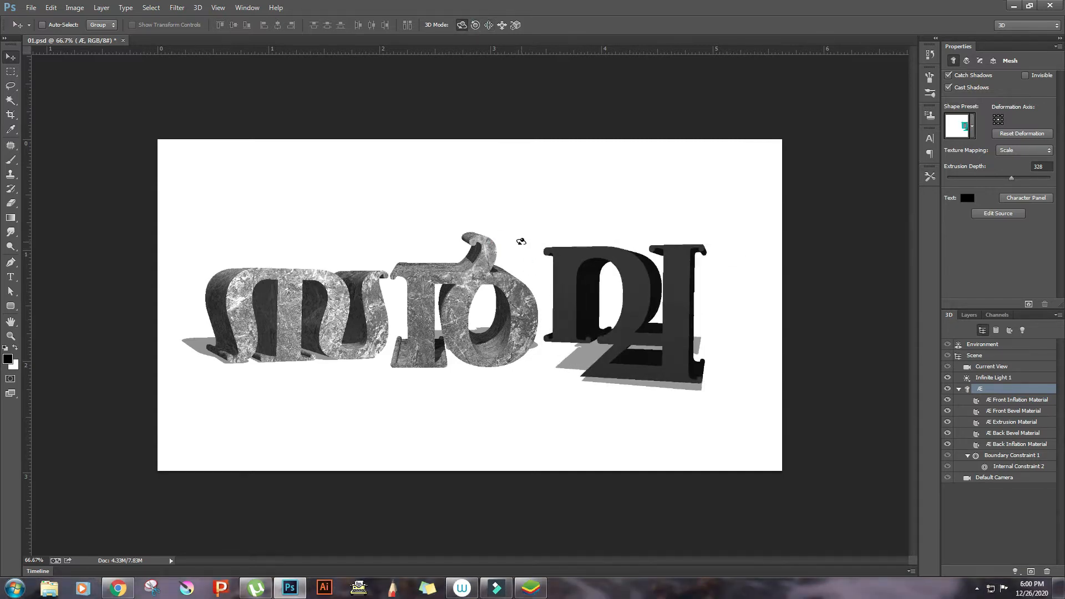
Apply the grey stone texture to all five Æ materials and rotate the letter to face forward
click(1009, 399)
shift+click(1010, 444)
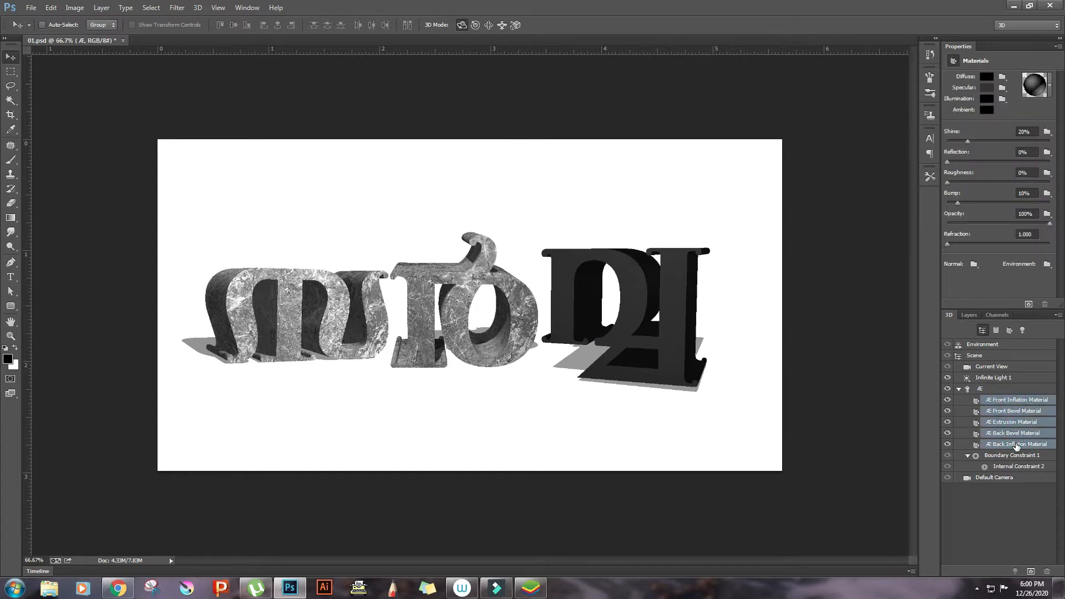
drag(570, 305, 629, 288)
click(516, 24)
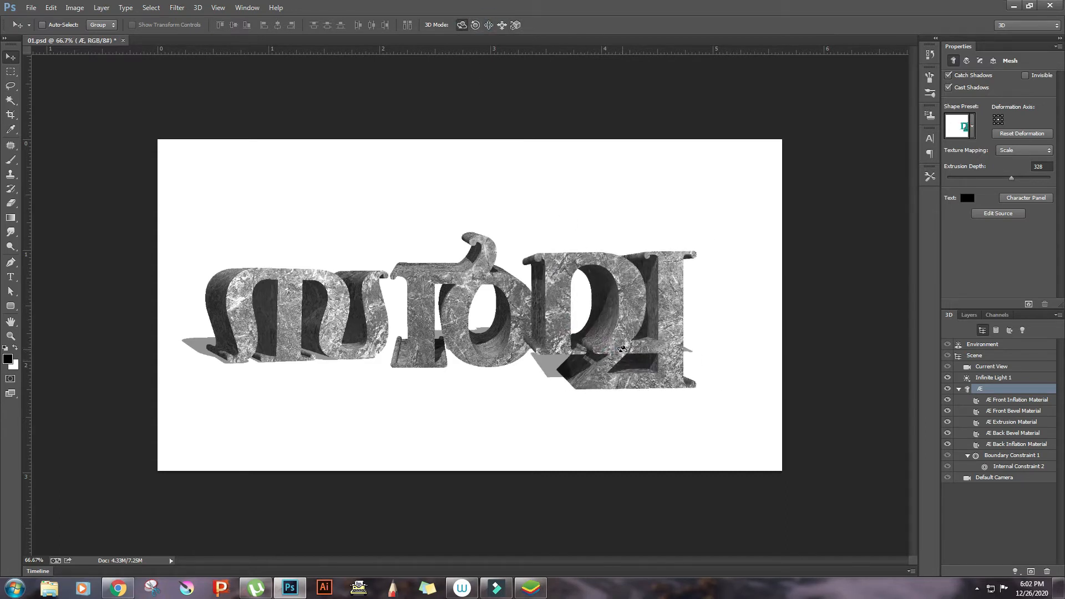
Move the Æ mesh clear of the neighbouring Å letter and set its texture mapping to Tile
click(489, 25)
mouse_move(632, 301)
mouse_down()
mouse_move(645, 301)
mouse_move(633, 301)
mouse_move(647, 291)
mouse_move(645, 273)
mouse_move(644, 302)
mouse_move(584, 298)
mouse_move(587, 290)
mouse_move(601, 318)
mouse_move(627, 319)
mouse_up()
click(515, 25)
click(462, 25)
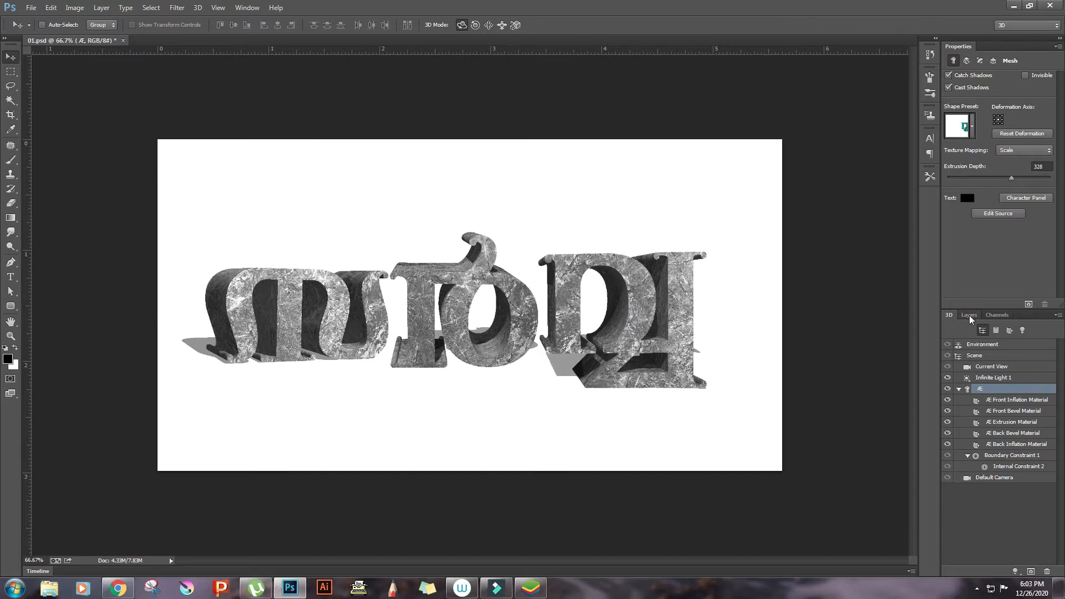
click(1023, 150)
click(1010, 165)
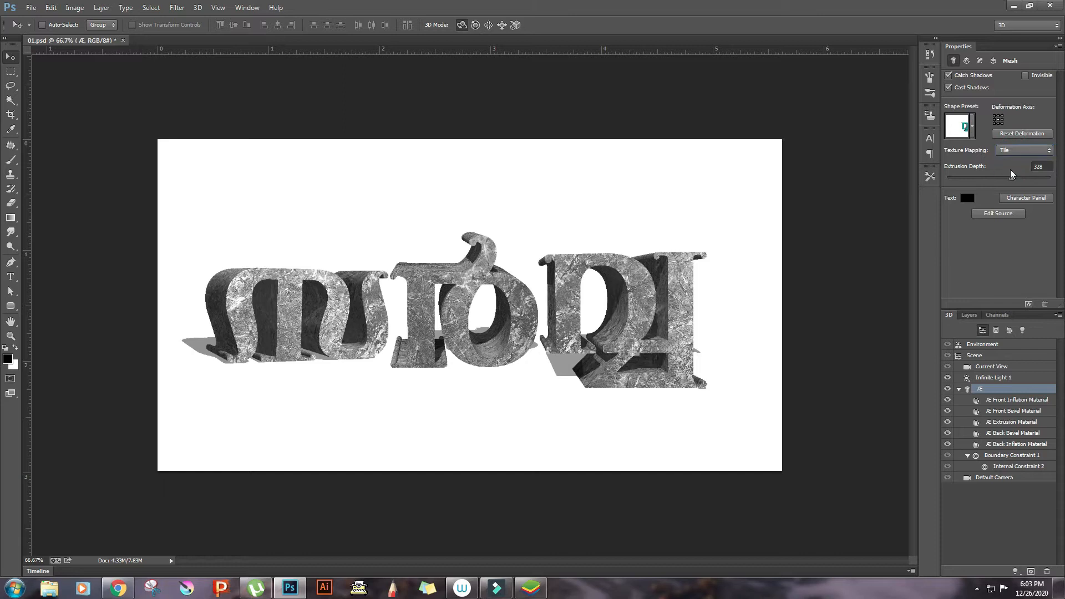
Rasterize the Æ 3D layer and extend the canvas to the right with the Crop tool
click(968, 315)
right_click(998, 373)
click(955, 556)
click(9, 115)
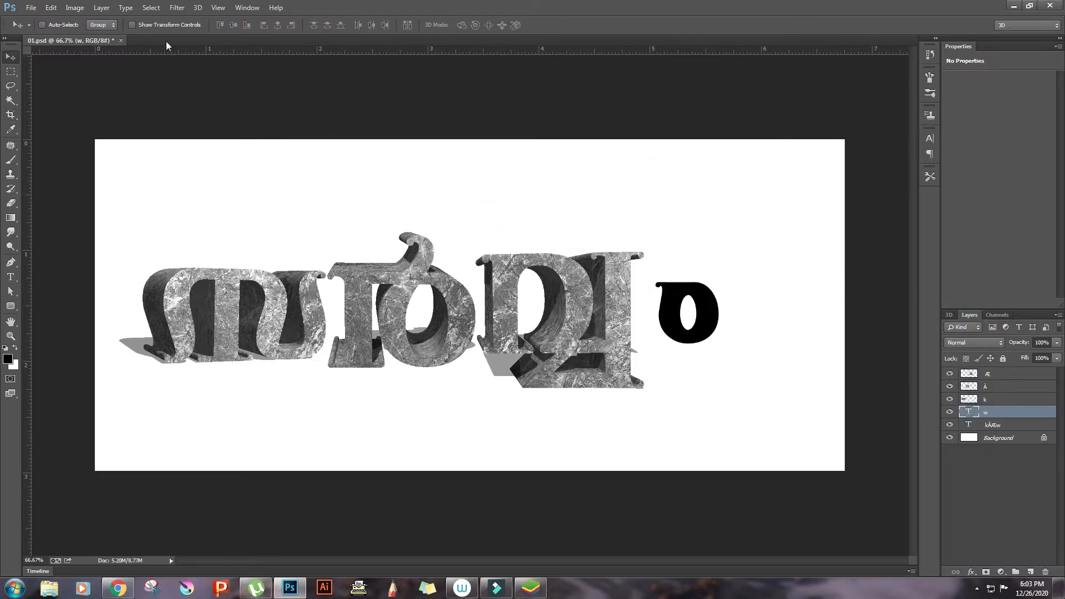
Convert the w text layer into a 3D extrusion and apply the grey stone texture to its five materials
click(198, 7)
click(224, 45)
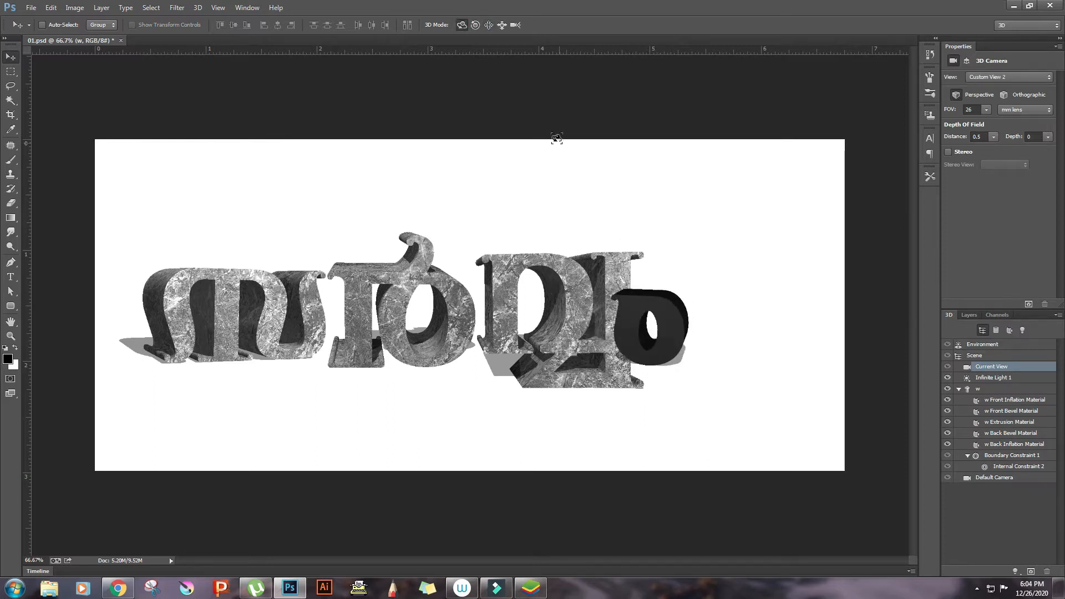
click(1013, 399)
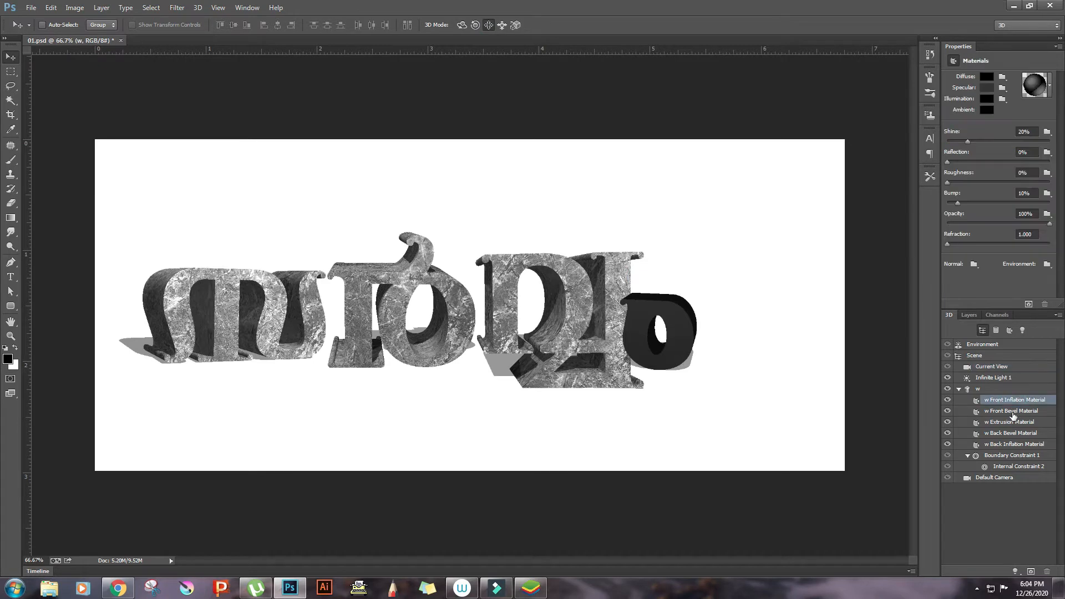
shift+click(1013, 411)
shift+click(1012, 422)
shift+click(1013, 444)
click(997, 76)
click(970, 121)
Rotate the w mesh and move it down beside the Æ letter
click(686, 355)
click(463, 25)
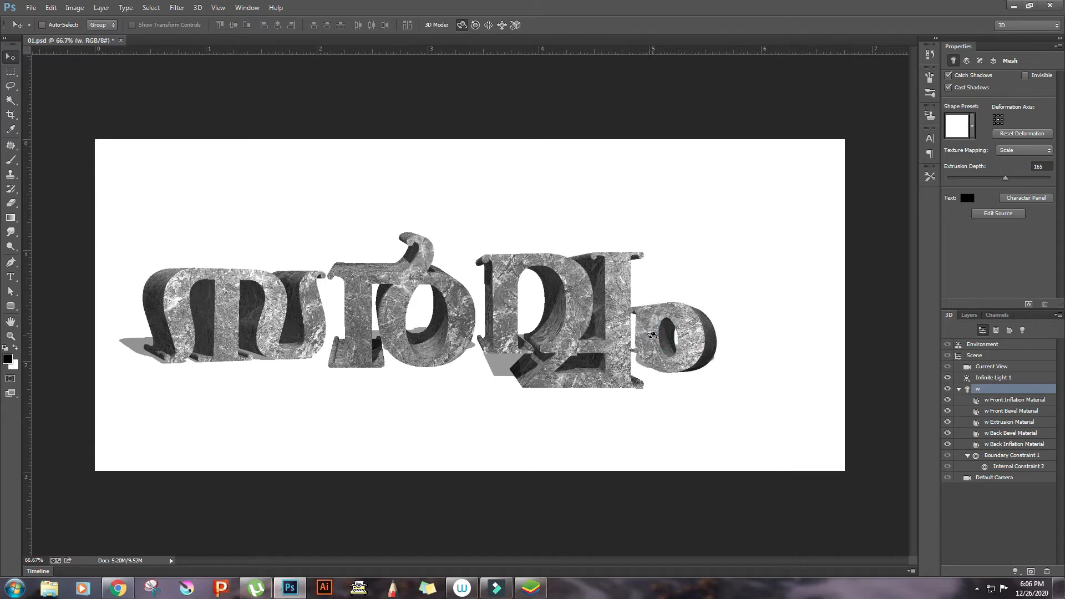
click(461, 25)
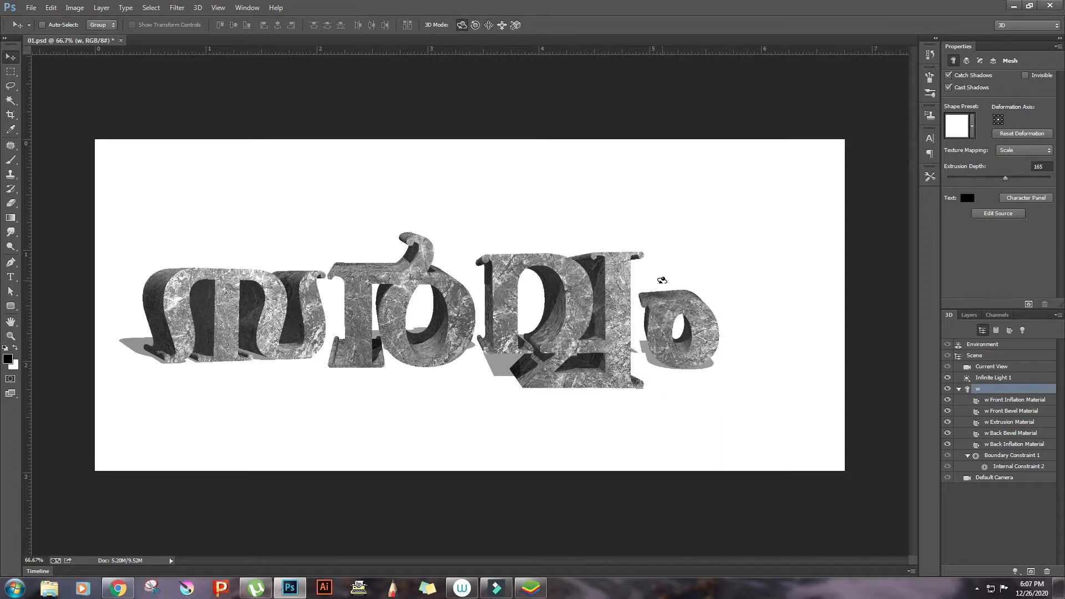
click(486, 25)
drag(703, 341, 709, 353)
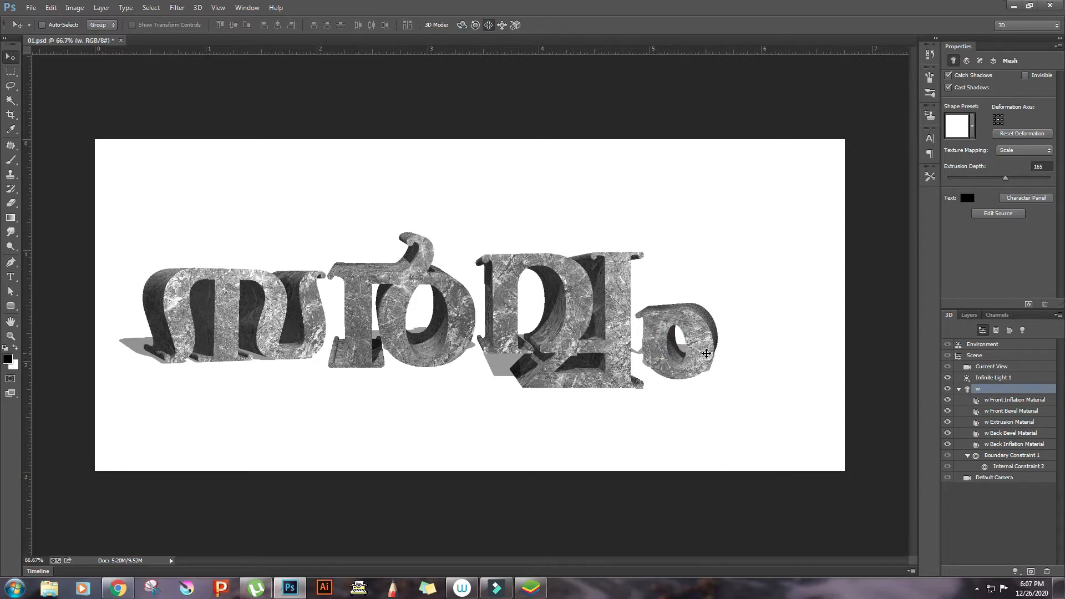
Reselect the w mesh, rotate it to match the other letters and set its texture mapping to Fill
click(259, 323)
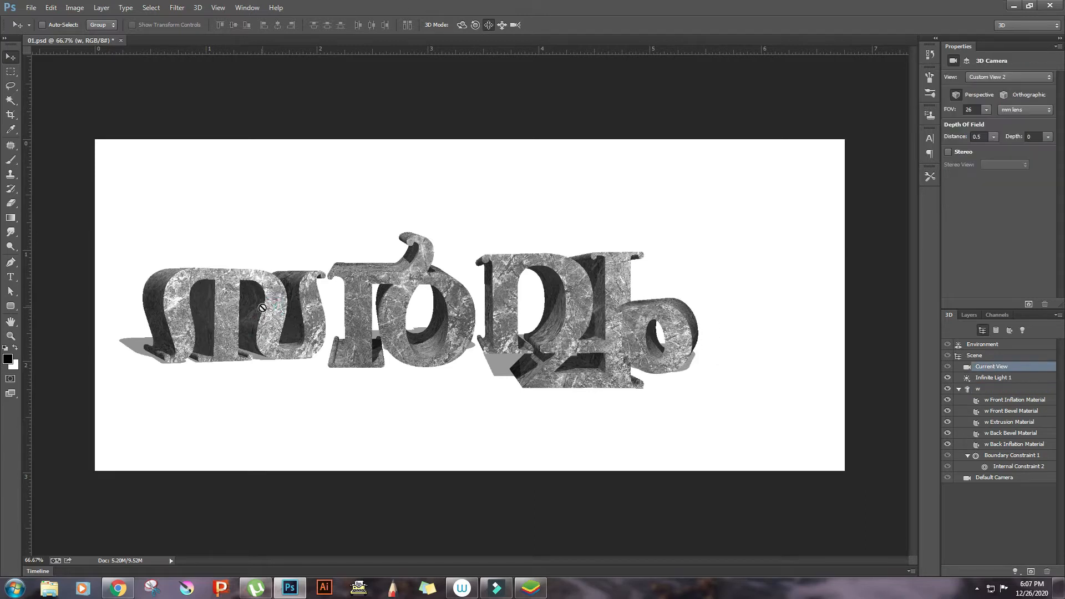
click(991, 377)
click(991, 388)
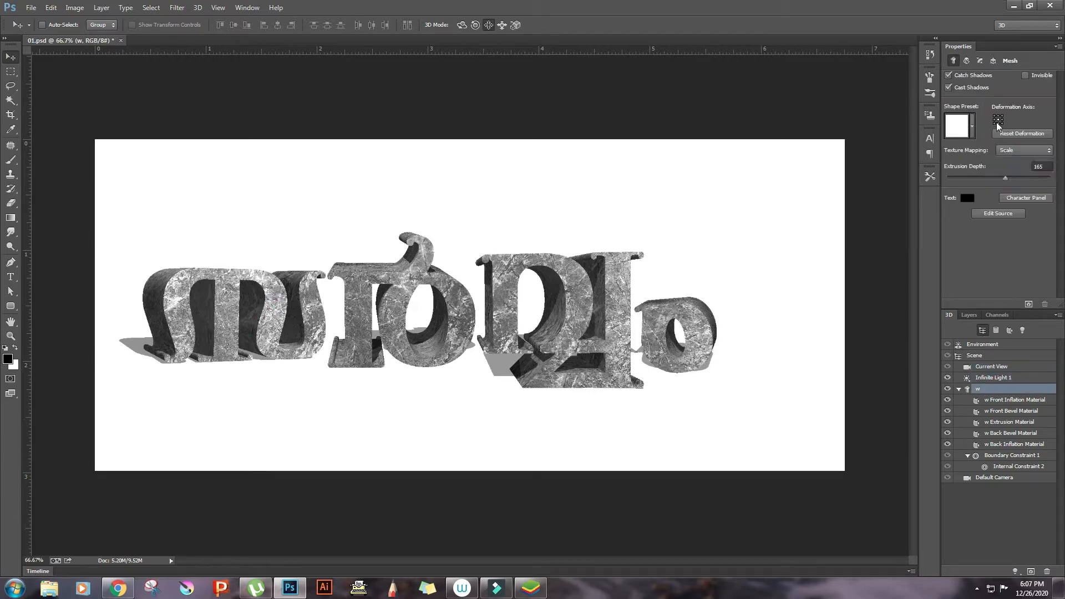
click(461, 25)
mouse_move(674, 332)
mouse_down()
mouse_move(725, 314)
mouse_move(684, 327)
mouse_move(687, 318)
mouse_move(669, 318)
mouse_move(679, 320)
mouse_up()
key(shift+v)
key(shift+v)
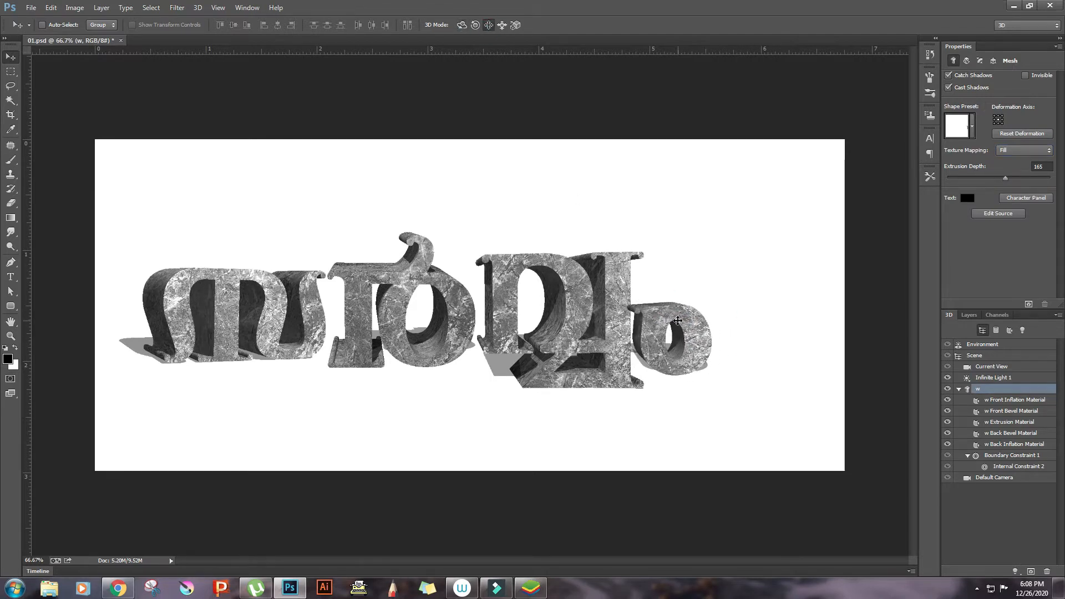
Rasterize the w 3D layer and scale the k letter up slightly
click(968, 314)
ctrl+click(267, 302)
key(ctrl+t)
drag(326, 269, 329, 266)
drag(378, 344, 379, 342)
key(Return)
Move the Å letter left and down, and shift the Æ and w letters left together to close the gap
ctrl+click(409, 305)
drag(409, 305, 392, 323)
click(1003, 386)
shift+click(1004, 374)
drag(664, 320, 640, 318)
Bring the Å layer to the front and nudge the letter to the right
right_click(435, 305)
click(442, 311)
key(ctrl+shift+])
drag(442, 310, 457, 307)
Select the Æ and w layers together and nudge both letters to the right
right_click(488, 284)
click(502, 291)
right_click(631, 320)
shift+click(646, 327)
drag(645, 319, 661, 317)
Try to tilt the Æ and w letters slightly with Free Transform
key(ctrl+t)
drag(707, 249, 708, 254)
key(Return)
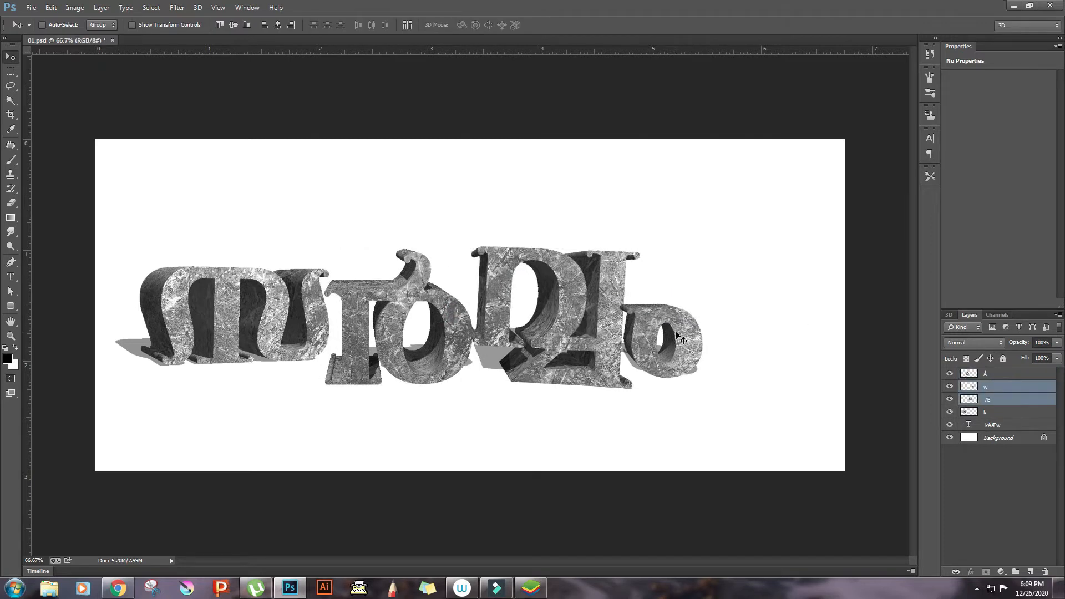
Undo the last Free Transform of the Æ and w letters
ctrl+click(299, 302)
key(ctrl+minus)
key(ctrl+alt+z)
key(ctrl+alt+z)
key(ctrl+alt+z)
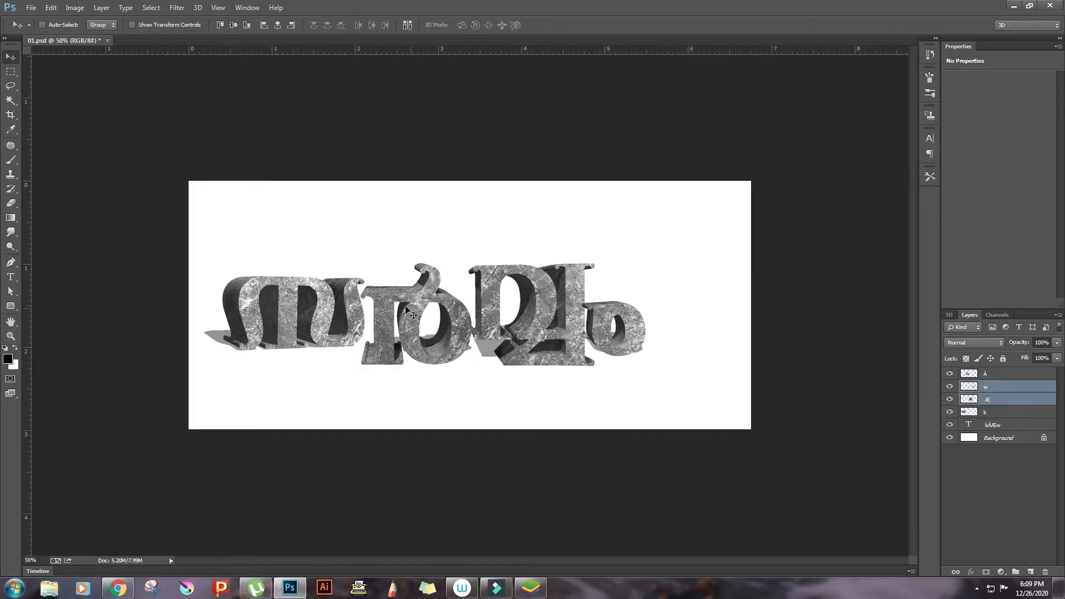
Raise the Å letter, then select the Æ and w letters together and nudge them slightly
ctrl+click(409, 308)
drag(409, 308, 416, 282)
ctrl+click(557, 311)
ctrl+shift+click(604, 337)
drag(604, 337, 603, 339)
Try to shift all four letters to the right, and undo the move
ctrl+shift+click(472, 310)
ctrl+shift+click(351, 306)
drag(351, 306, 393, 304)
right_click(324, 283)
click(342, 289)
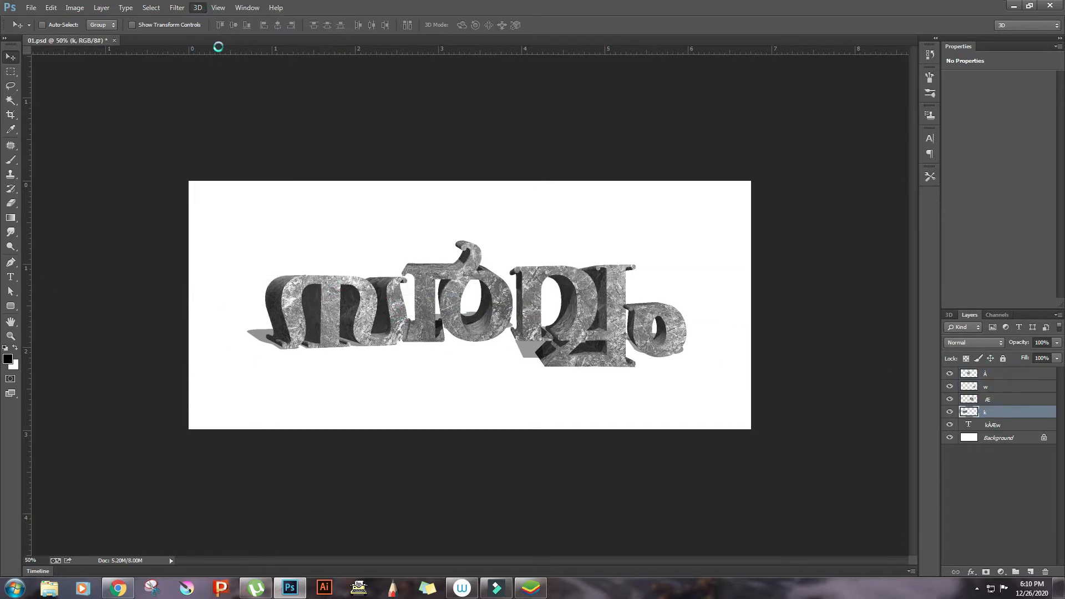
key(ctrl+alt+z)
key(ctrl+alt+z)
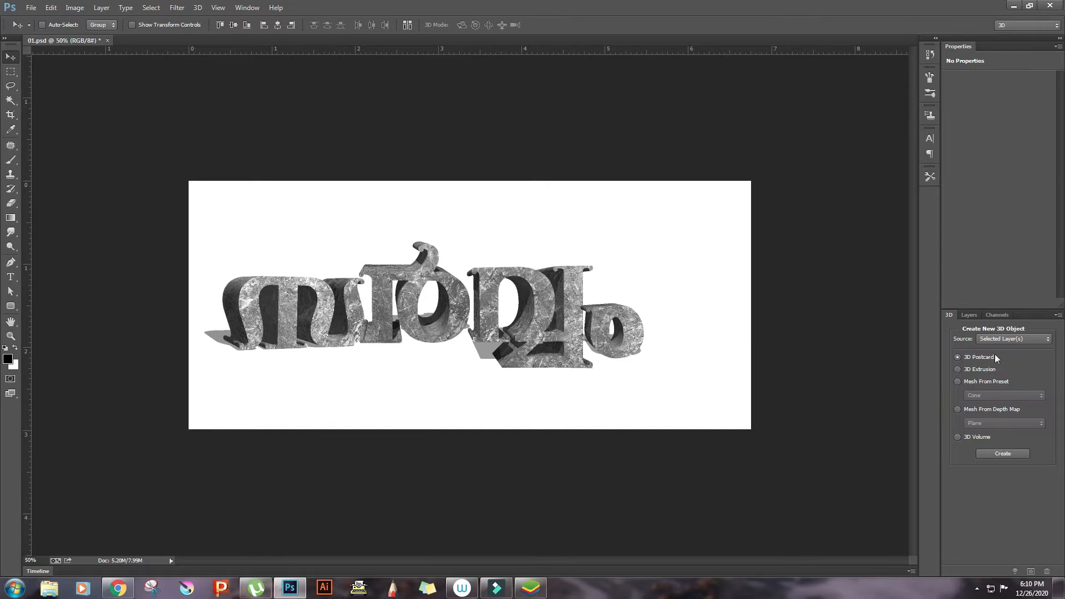
Select all four letter layers together and shift them toward the middle of the canvas
click(969, 314)
ctrl+click(1008, 377)
ctrl+shift+click(362, 283)
drag(362, 283, 418, 284)
Select the k letter, nudge it up and to the left, and enlarge it with Free Transform
right_click(416, 303)
click(430, 312)
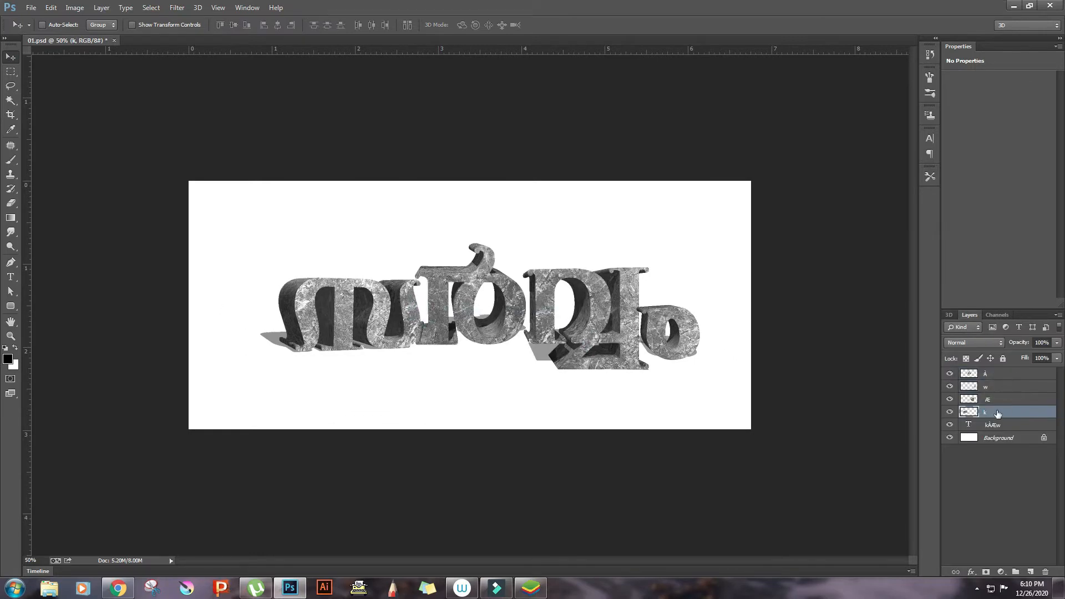
click(958, 370)
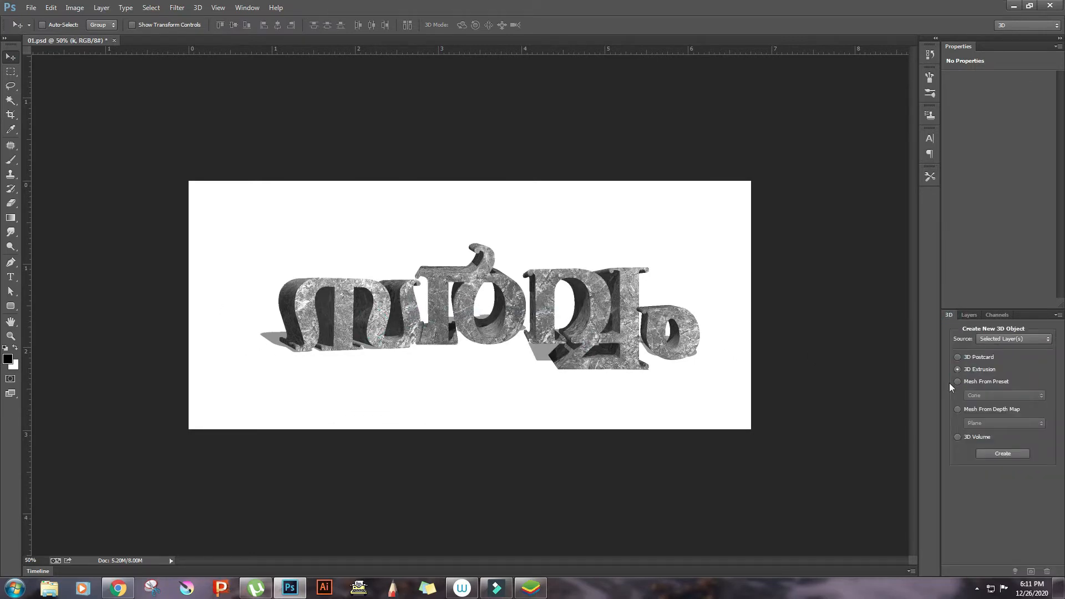
click(966, 315)
drag(413, 306, 407, 303)
key(ctrl+t)
drag(255, 277, 246, 271)
key(Return)
key(ctrl+t)
drag(246, 351, 235, 352)
key(Return)
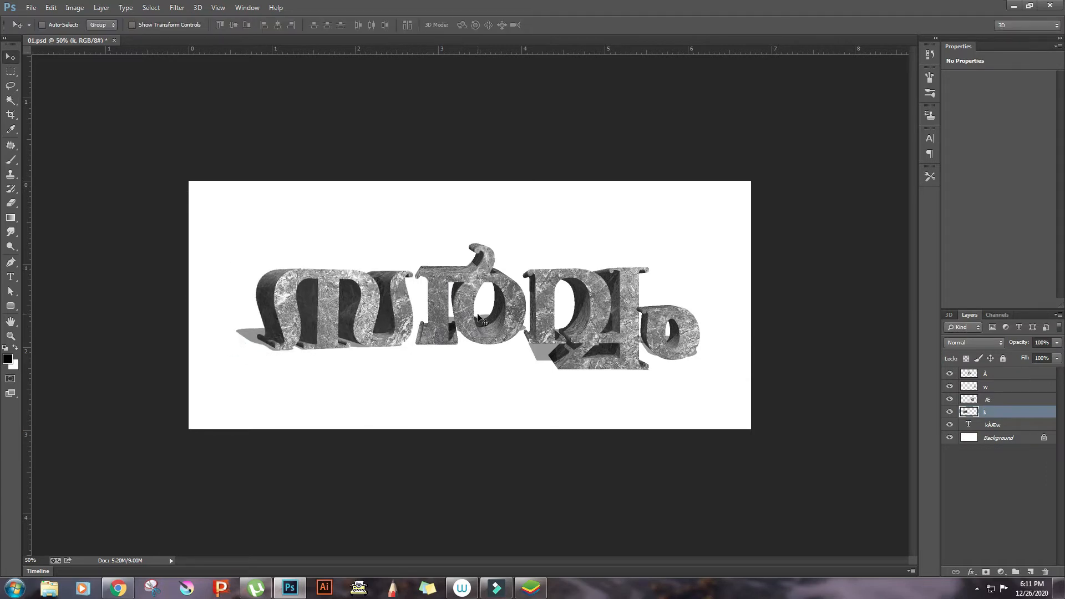
Extend the canvas beyond its upper, lower and side edges with the Crop tool
click(11, 115)
drag(480, 181, 480, 153)
drag(475, 457, 475, 479)
drag(189, 307, 181, 306)
click(11, 57)
key(Return)
Bring the k letter to the front, adjust its position beside the Å, and add an empty text layer
mouse_move(412, 308)
mouse_down()
mouse_move(426, 309)
mouse_move(417, 310)
mouse_up()
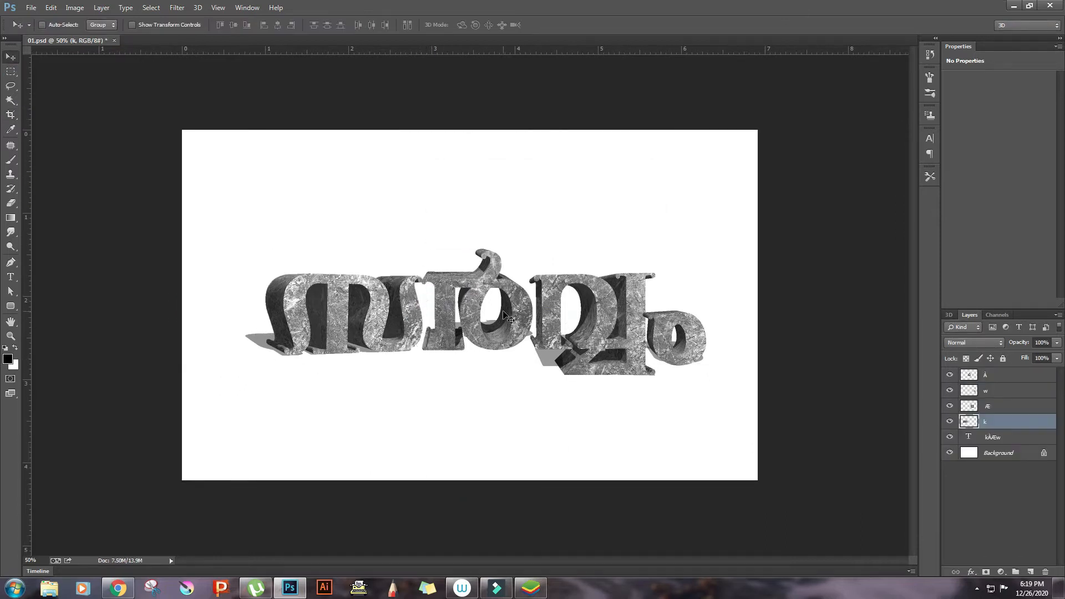
key(ctrl+shift+bracketright)
drag(497, 310, 487, 314)
click(11, 277)
click(292, 337)
Position the landscape photo behind the letters and enlarge it with Free Transform to cover the whole canvas
click(10, 57)
drag(406, 320, 416, 314)
key(ctrl+t)
drag(715, 131, 768, 114)
key(Return)
Select all layers from kÅÆw to Layer 1, move the letters down over the ground and scale them down slightly
click(998, 455)
shift+click(998, 379)
drag(622, 349, 622, 425)
key(ctrl+t)
drag(712, 319, 689, 333)
key(Return)
Erase the lower part of the sky image on Layer 3 with a soft round eraser to blend it into the grassy landscape
ctrl+click(600, 435)
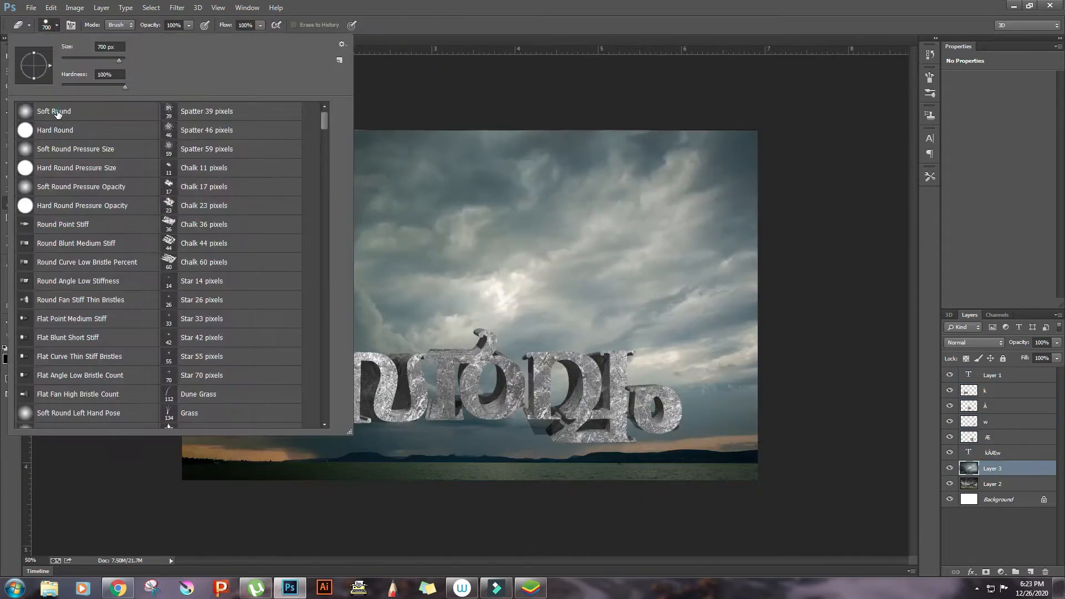
mouse_move(233, 433)
mouse_down()
mouse_move(427, 463)
mouse_move(488, 426)
mouse_move(421, 414)
mouse_move(268, 464)
mouse_up()
key(bracketleft)
key(bracketleft)
key(bracketright)
key(bracketright)
key(bracketright)
key(bracketright)
key(bracketright)
key(bracketright)
key(bracketright)
key(bracketleft)
key(bracketleft)
key(bracketleft)
key(bracketleft)
click(606, 415)
key(v)
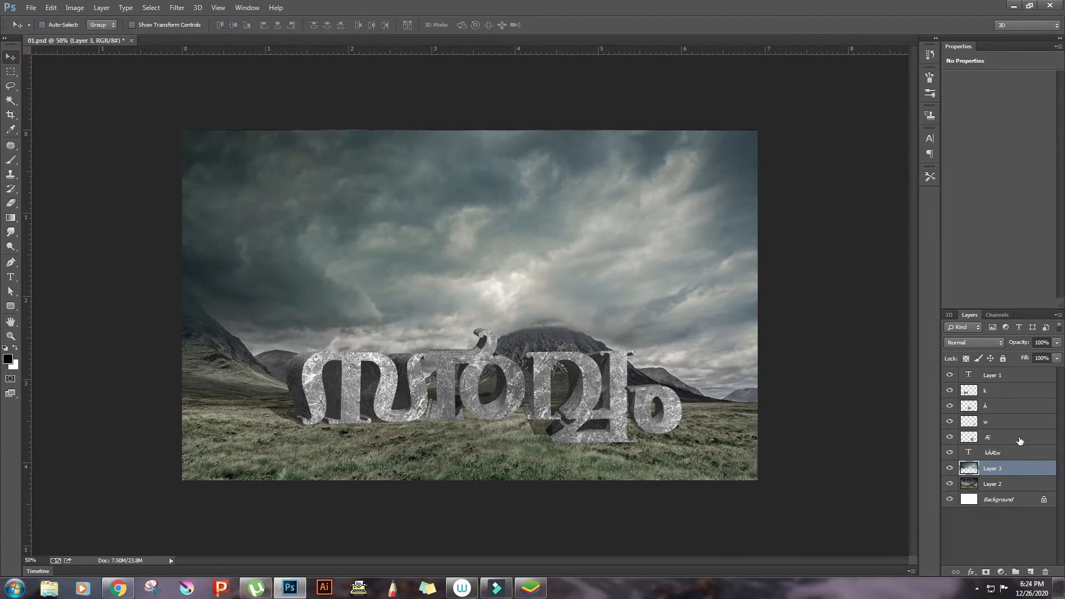
Select all layers from kÅÆw to Layer 1 and enlarge the whole title with Free Transform
click(1015, 452)
shift+click(1001, 376)
key(ctrl+t)
drag(682, 329, 688, 351)
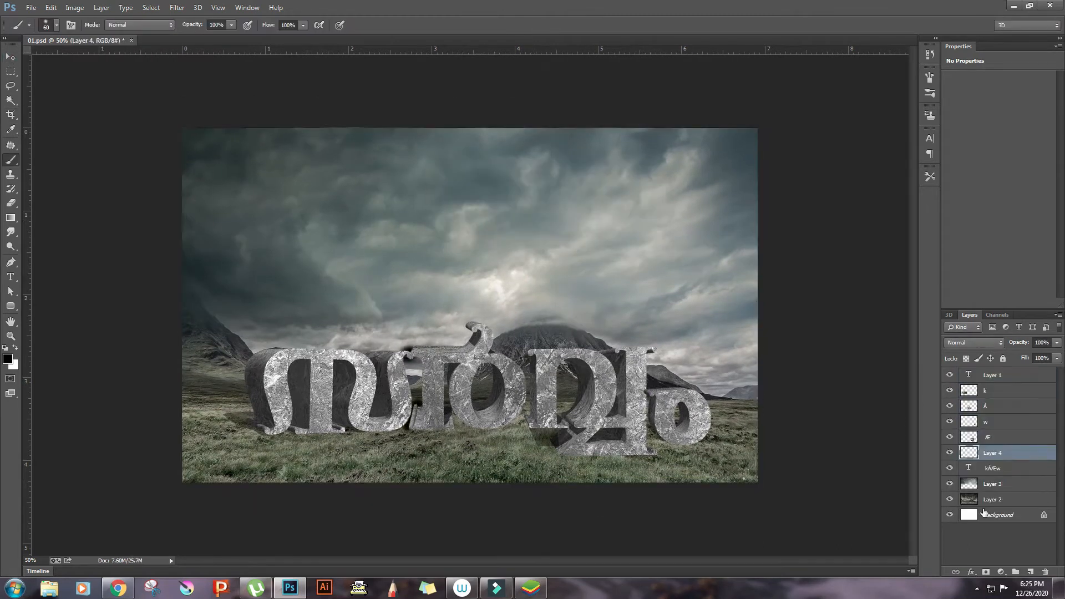
Paint a soft black shadow dab on a new layer between w and Æ, and position it where those letters meet
click(1030, 571)
click(647, 390)
drag(977, 453, 977, 416)
key(v)
drag(704, 388, 694, 380)
drag(977, 421, 977, 440)
drag(665, 388, 656, 394)
click(10, 203)
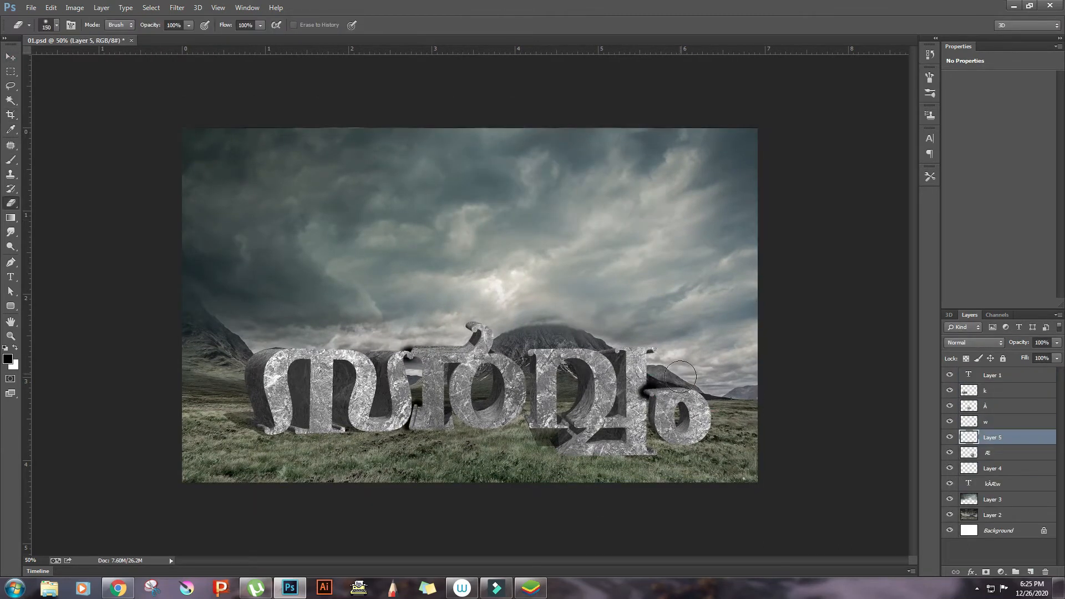
Select the letter next to the k, nudge it slightly and adjust it with Free Transform
click(10, 57)
right_click(426, 367)
click(437, 373)
drag(444, 370, 448, 367)
key(ctrl+t)
drag(562, 346, 561, 342)
key(Return)
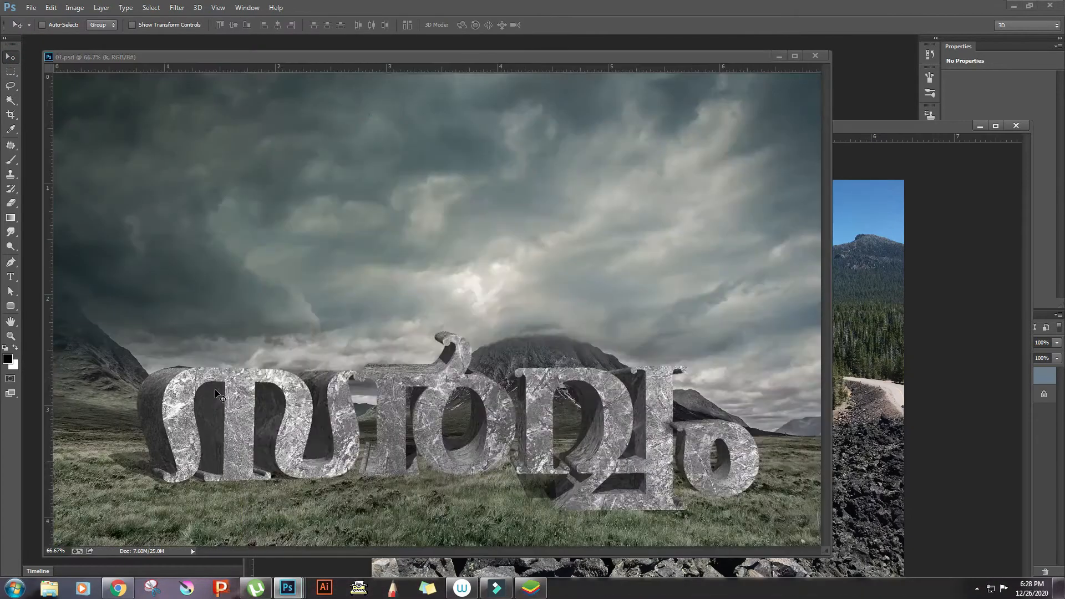
Scale the rock cutout on Layer 6 below the first letter and trim its edges with a smaller eraser
right_click(285, 280)
click(299, 304)
drag(277, 455, 264, 477)
key(Return)
key(e)
key(bracketleft)
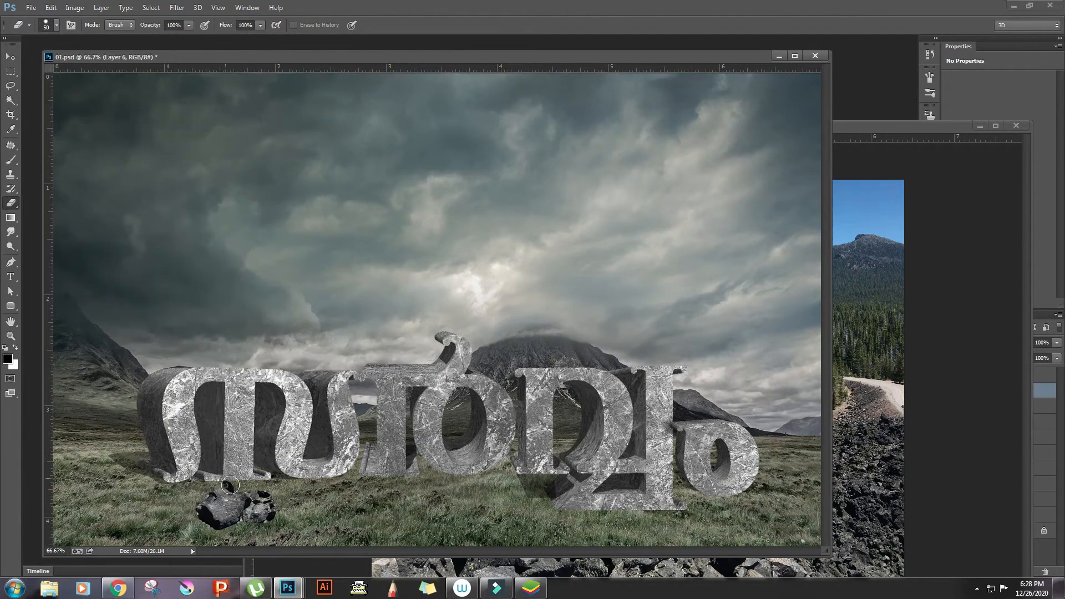
key(v)
Lasso another rock from the rock photo, scale it down and place it beside the first rock
drag(866, 127, 739, 129)
key(l)
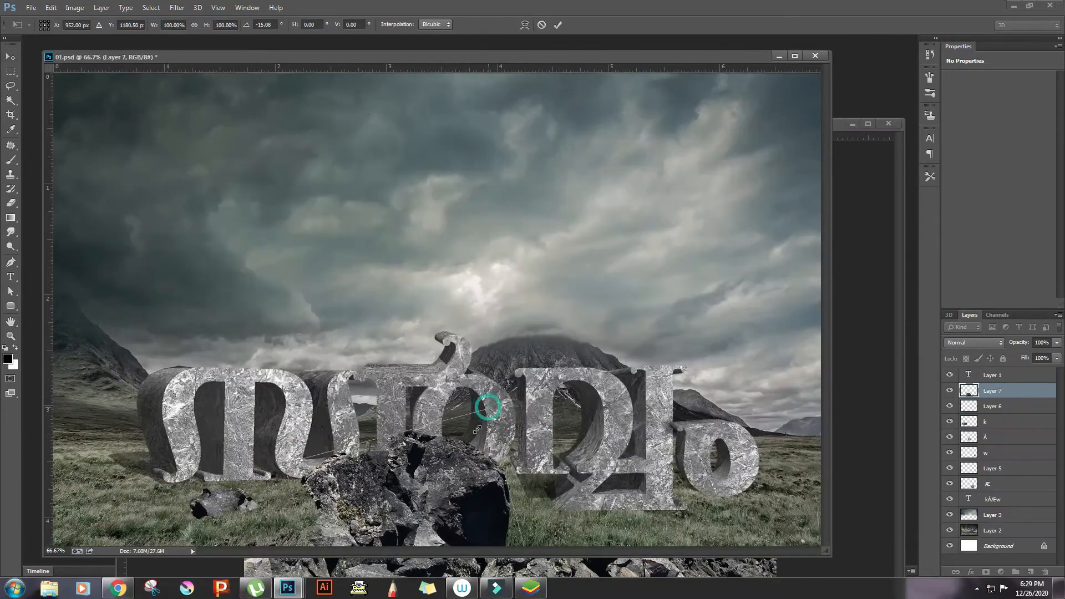
mouse_move(399, 497)
mouse_down()
mouse_move(323, 499)
mouse_move(383, 502)
mouse_up()
right_click(404, 503)
click(458, 483)
drag(447, 490, 275, 506)
key(Return)
Trim the second rock on Layer 7 with the Eraser and adjust its position below the k letter
key(ctrl+t)
right_click(259, 467)
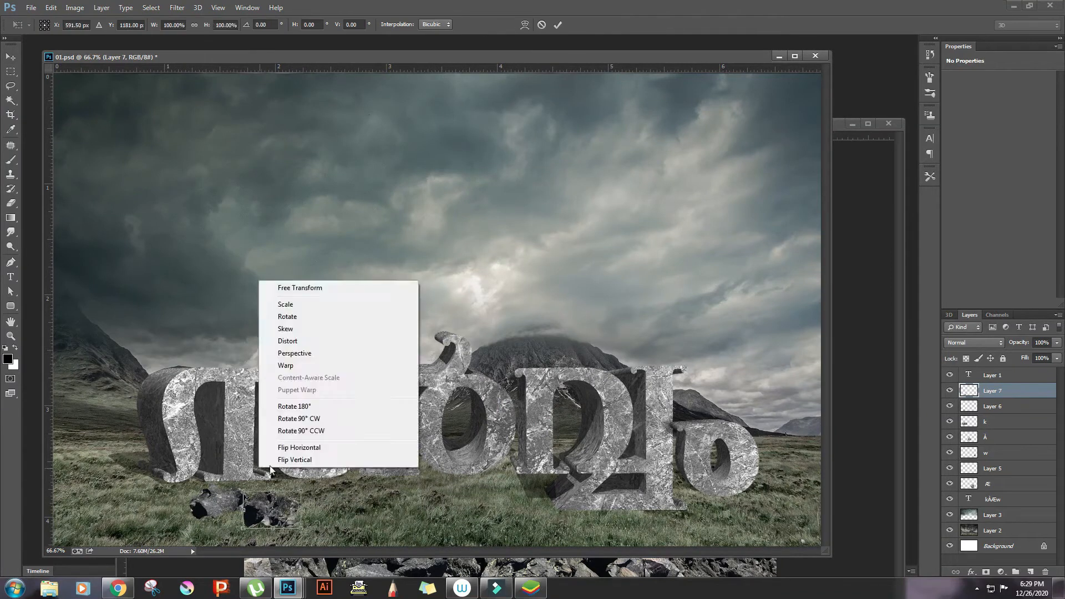
key(Escape)
key(Return)
key(e)
click(11, 57)
mouse_move(244, 428)
mouse_down()
mouse_move(263, 428)
mouse_move(124, 455)
mouse_move(337, 481)
mouse_up()
Copy a further rock from the rock photo to a new layer and resize it with Free Transform
click(327, 567)
click(998, 393)
click(10, 86)
key(ctrl+j)
click(10, 57)
key(ctrl+t)
drag(416, 405, 387, 448)
key(Return)
Place the third rock below the Å letter, scale it, and erase its lower edge to blend it into the grass
drag(278, 502, 483, 489)
key(ctrl+t)
right_click(511, 497)
click(546, 491)
key(Return)
click(11, 203)
mouse_move(444, 527)
mouse_down()
mouse_move(490, 516)
mouse_move(443, 524)
mouse_up()
click(16, 56)
drag(465, 393, 443, 396)
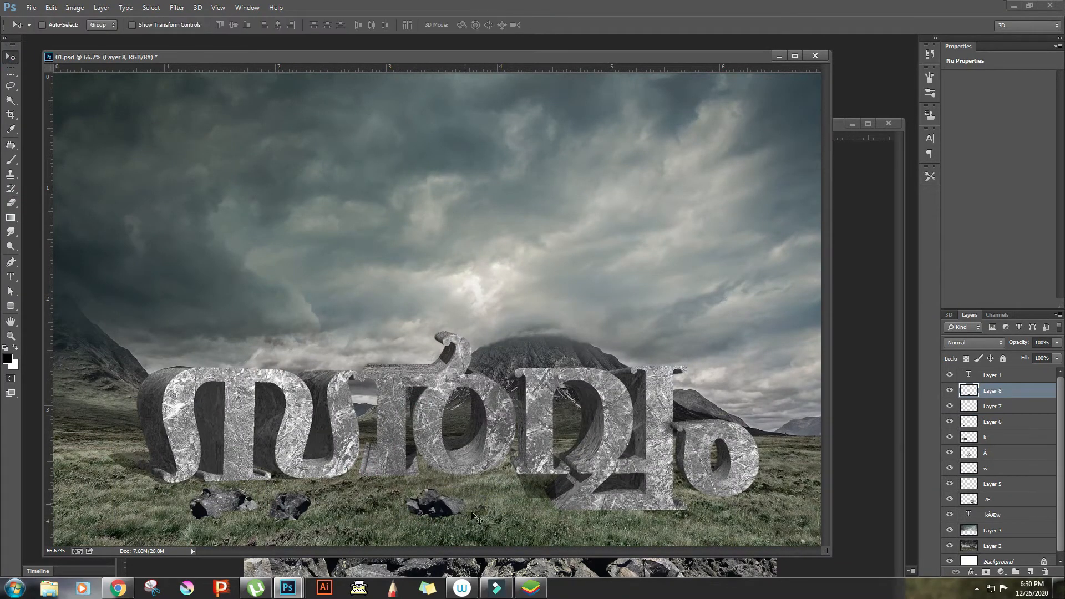
Copy a lassoed patch of grass near the third rock to a new layer and move that layer to the top
ctrl+click(534, 529)
click(10, 72)
click(10, 85)
mouse_move(421, 516)
mouse_down()
mouse_move(446, 553)
mouse_move(476, 505)
mouse_up()
key(ctrl+j)
click(10, 57)
drag(990, 543, 1003, 371)
Trim the grass patch with a Hard Round eraser and place grass over the base of the first two rocks
key(e)
click(56, 25)
double_click(81, 133)
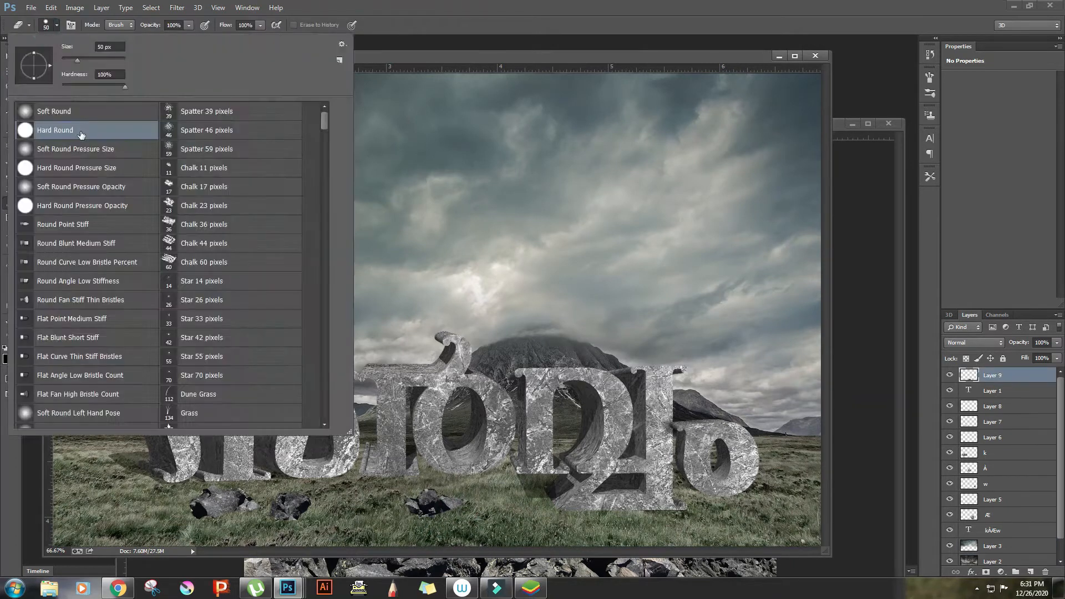
click(11, 58)
drag(466, 510, 278, 507)
key(e)
drag(219, 525, 269, 518)
key(v)
right_click(404, 423)
click(427, 433)
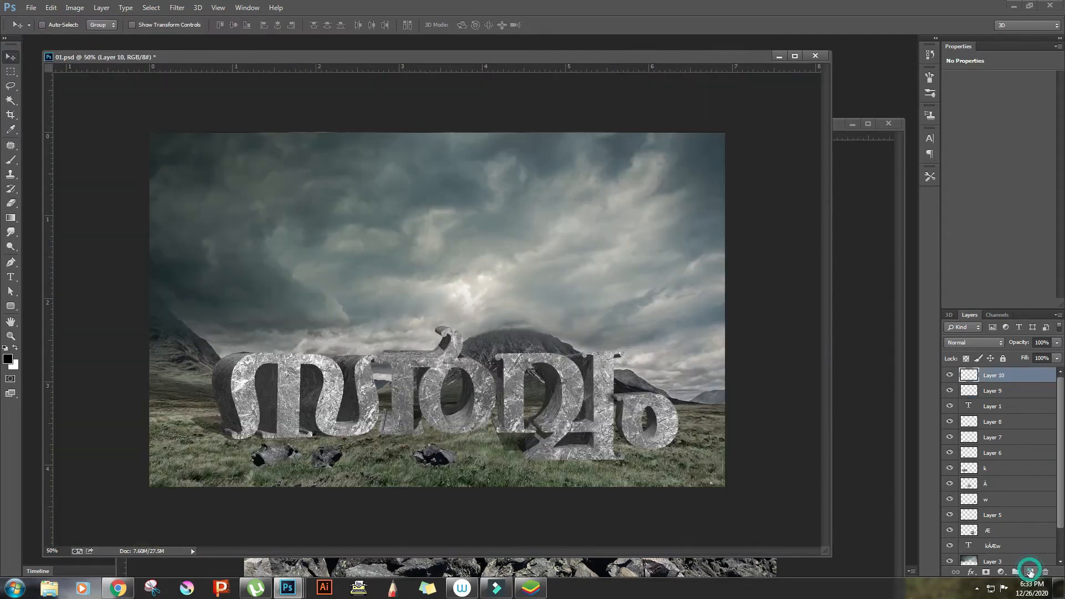
Add a Brightness/Contrast adjustment layer on top with brightness -18 and contrast 28
click(1000, 572)
click(939, 372)
drag(997, 108, 1028, 131)
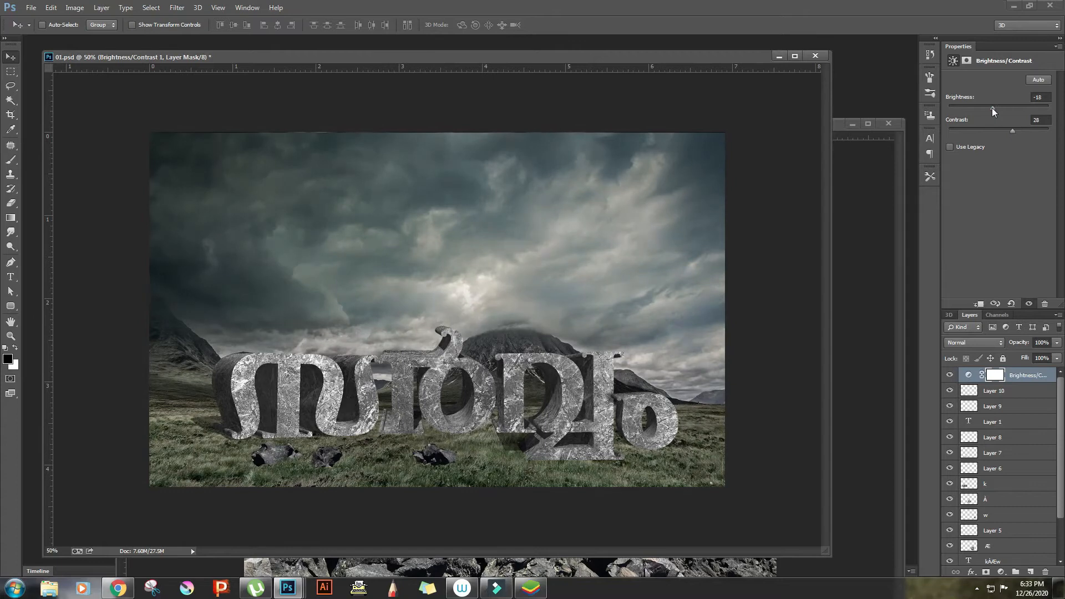
Paint soft white strokes along the letters on Layer 11, move that layer directly above Layer 2 and scale the glow slightly
mouse_move(311, 344)
mouse_down()
mouse_move(233, 383)
mouse_move(411, 366)
mouse_move(682, 411)
mouse_up()
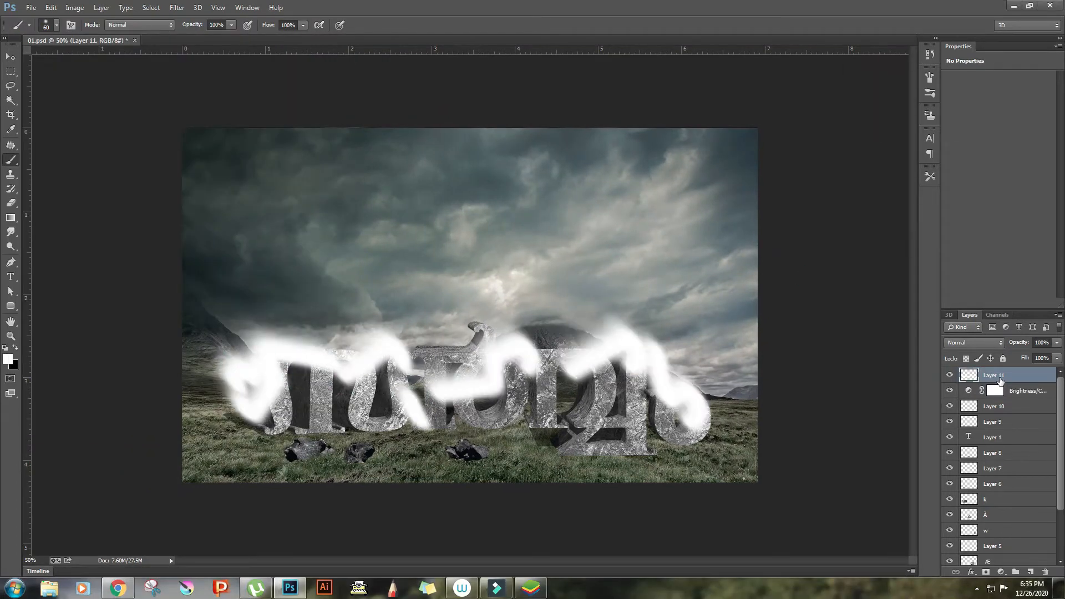
mouse_move(1000, 380)
mouse_down()
mouse_move(1004, 532)
mouse_move(1006, 491)
mouse_up()
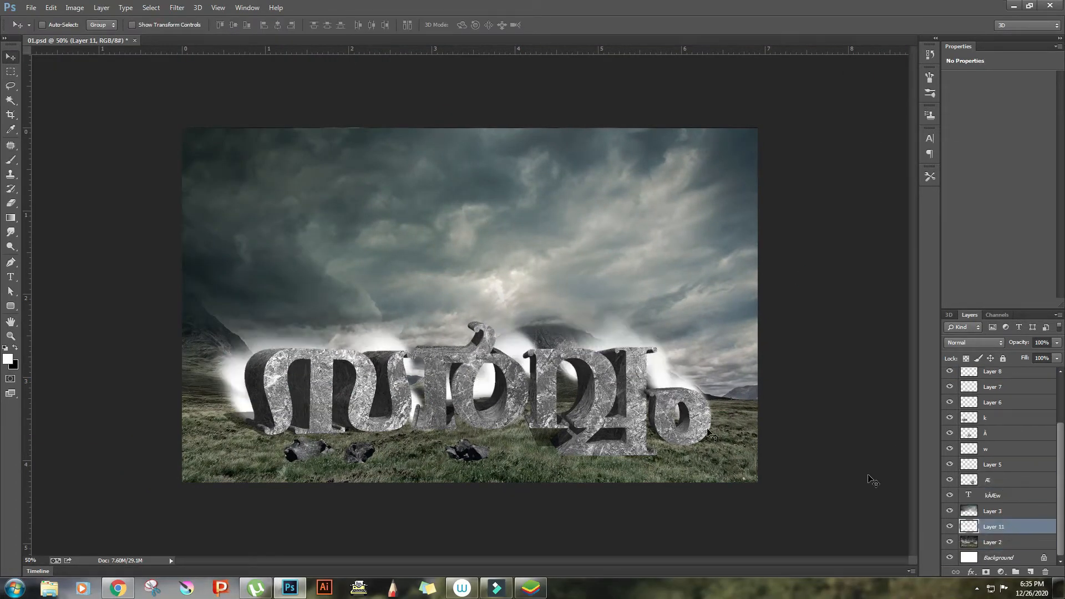
key(ctrl+t)
drag(192, 293, 223, 306)
key(Return)
Apply a strong Gaussian Blur to the white glow on Layer 11 and prepare the Eraser to trim it
click(176, 7)
mouse_move(191, 130)
click(121, 209)
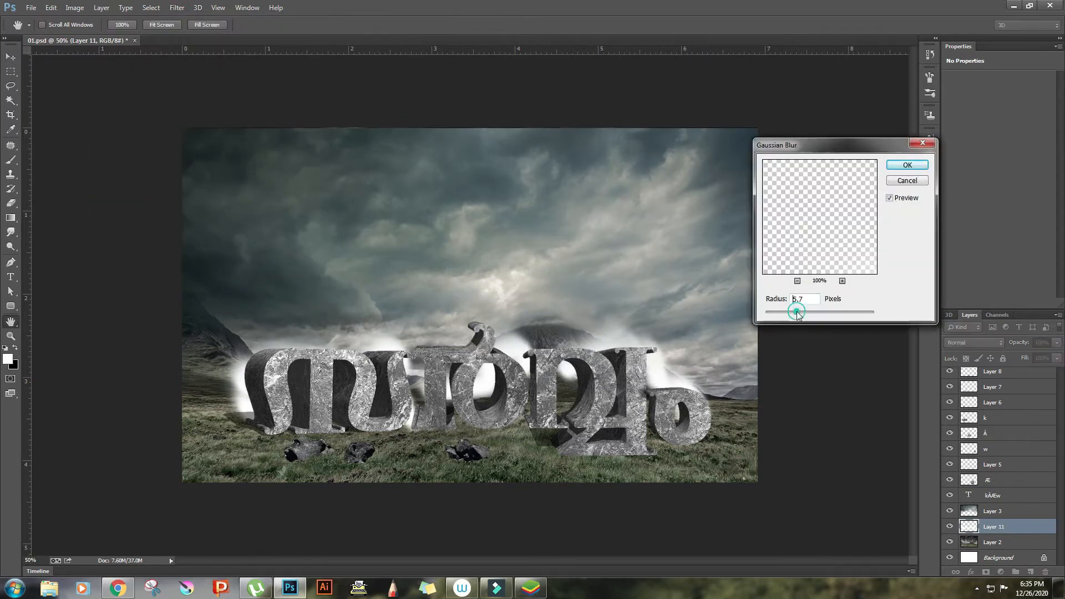
drag(797, 312, 830, 313)
key(Return)
key(e)
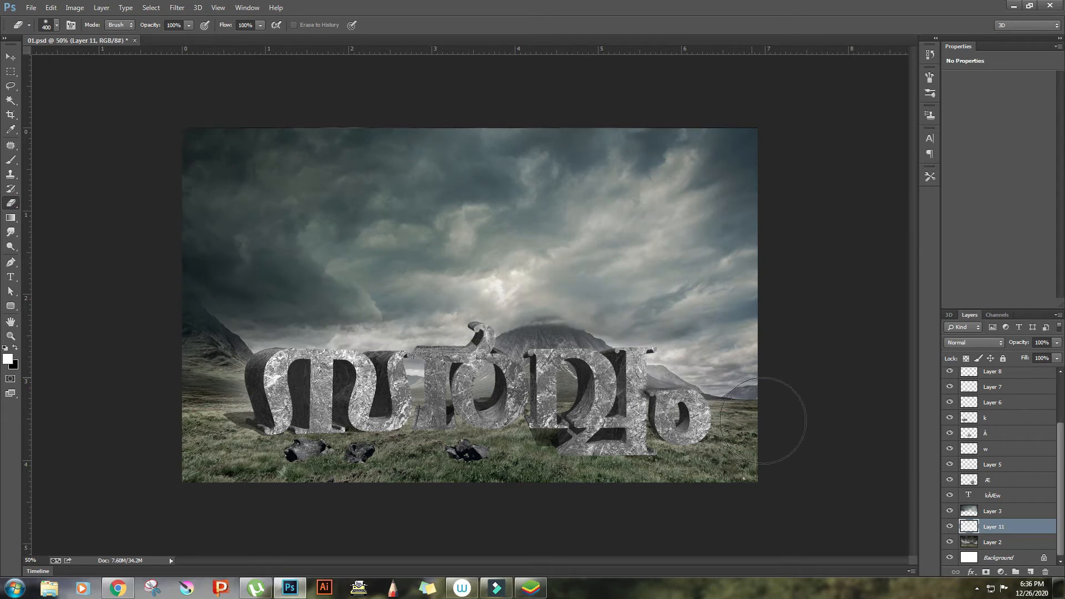
Add a new layer beneath the letters and paint black ground shadows along their bases with a soft brush
key(b)
key(ctrl+shift+alt+n)
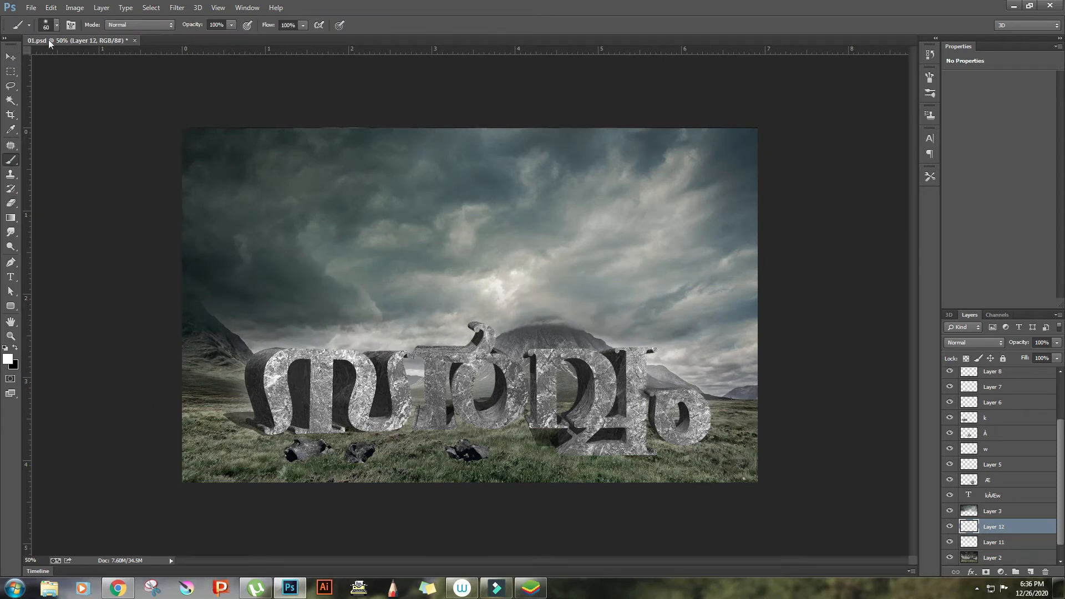
key(x)
mouse_move(211, 422)
mouse_down()
mouse_move(298, 439)
mouse_move(392, 439)
mouse_move(499, 421)
mouse_up()
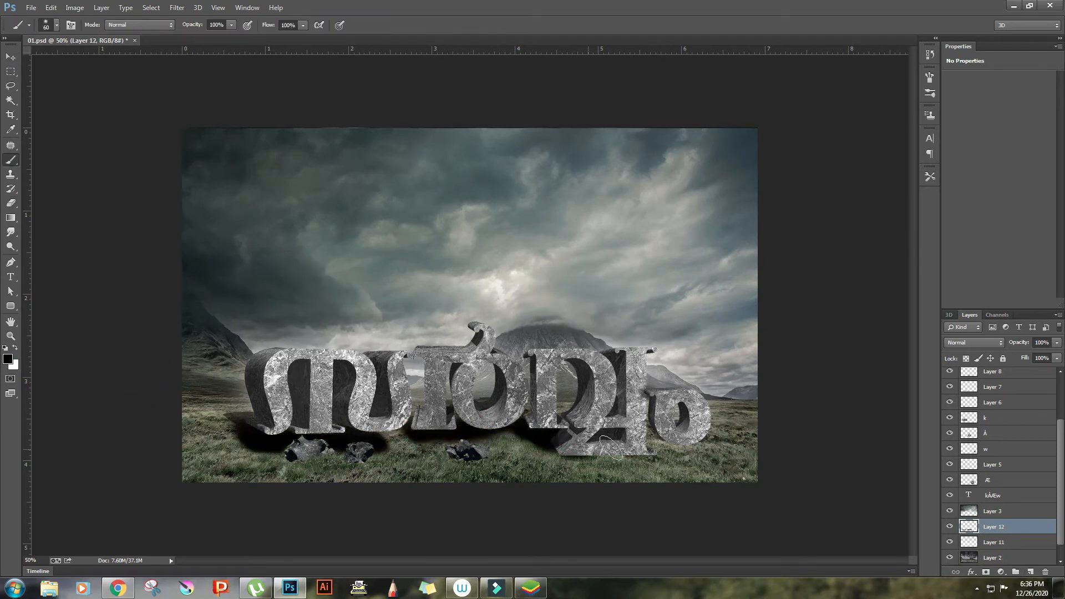
drag(611, 447, 698, 444)
Erase the excess shadow on Layer 12 along the grass with a soft 150 px eraser
key(e)
key(bracketleft)
key(bracketleft)
key(bracketleft)
key(bracketleft)
key(bracketleft)
mouse_move(246, 458)
mouse_down()
mouse_move(523, 445)
mouse_move(580, 475)
mouse_move(675, 465)
mouse_up()
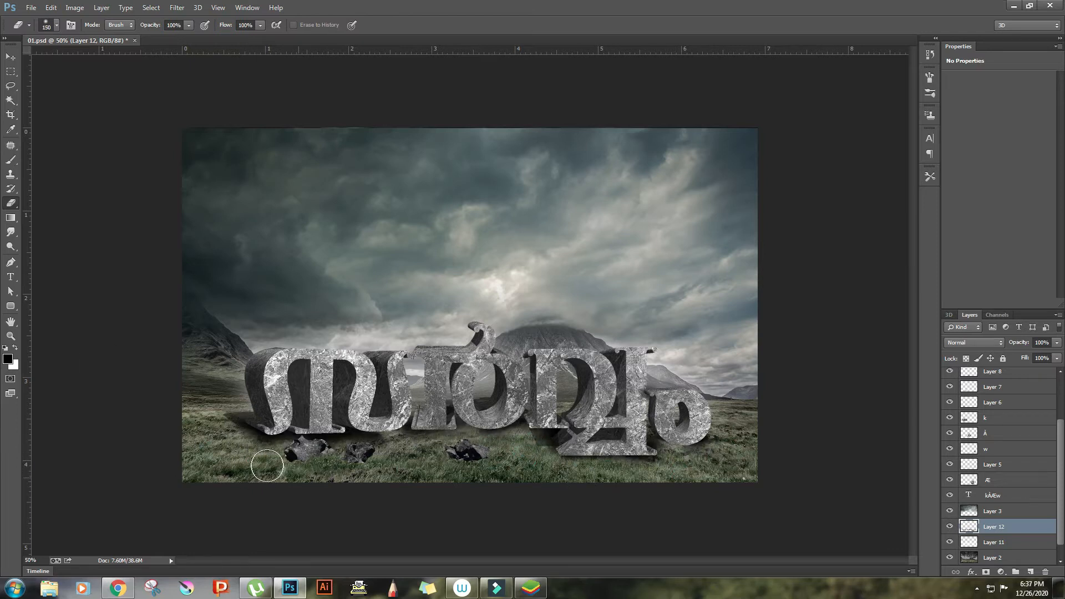
Paint soft black shading behind the letter openings on a new Layer 13 and trim it with the Eraser
click(17, 160)
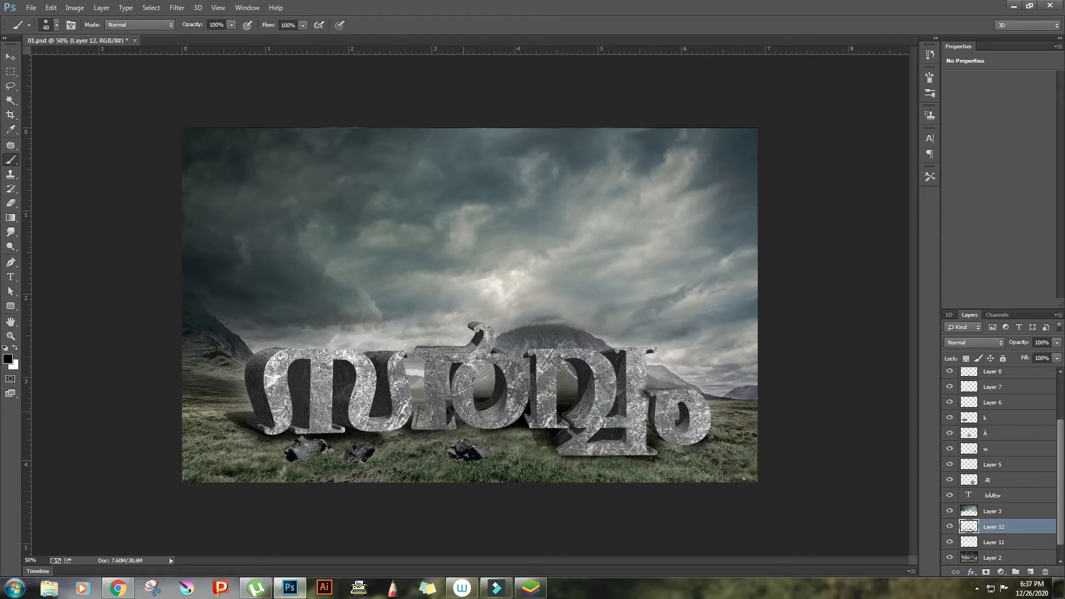
mouse_move(539, 405)
mouse_down()
mouse_move(355, 396)
mouse_move(290, 322)
mouse_move(524, 384)
mouse_up()
key(e)
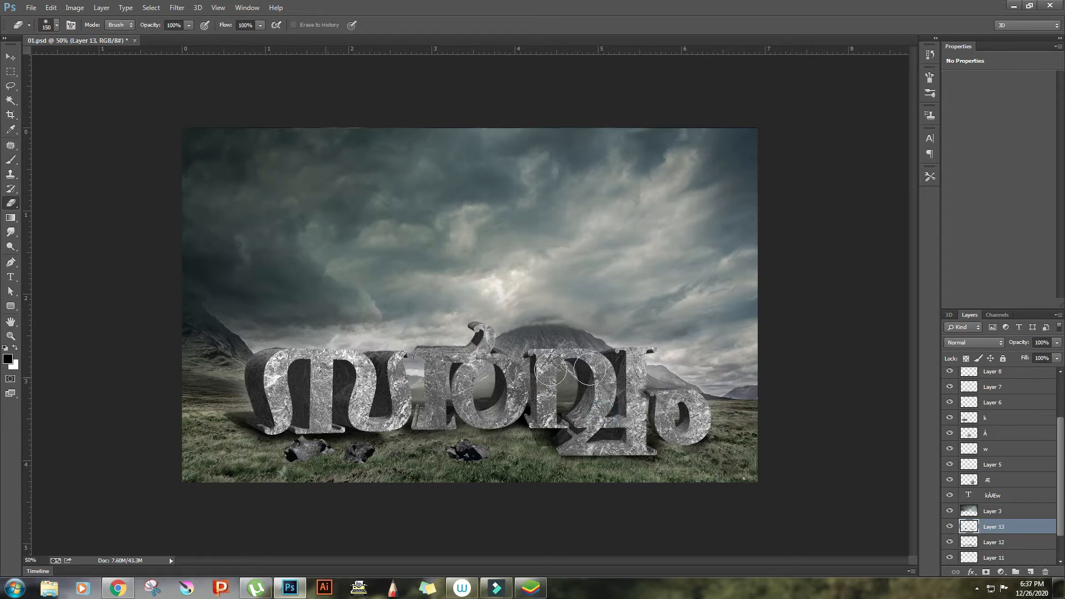
Adjust the tones of the first stone letter with Curves
click(11, 60)
right_click(272, 386)
click(293, 406)
key(ctrl+m)
drag(915, 394, 909, 397)
click(1019, 314)
key(ctrl+m)
click(1024, 299)
Adjust the tones of the tall-stemmed letter and the second letter with Curves
ctrl+click(610, 384)
ctrl+click(619, 386)
key(ctrl+m)
click(1025, 299)
ctrl+click(513, 388)
key(ctrl+m)
click(1025, 298)
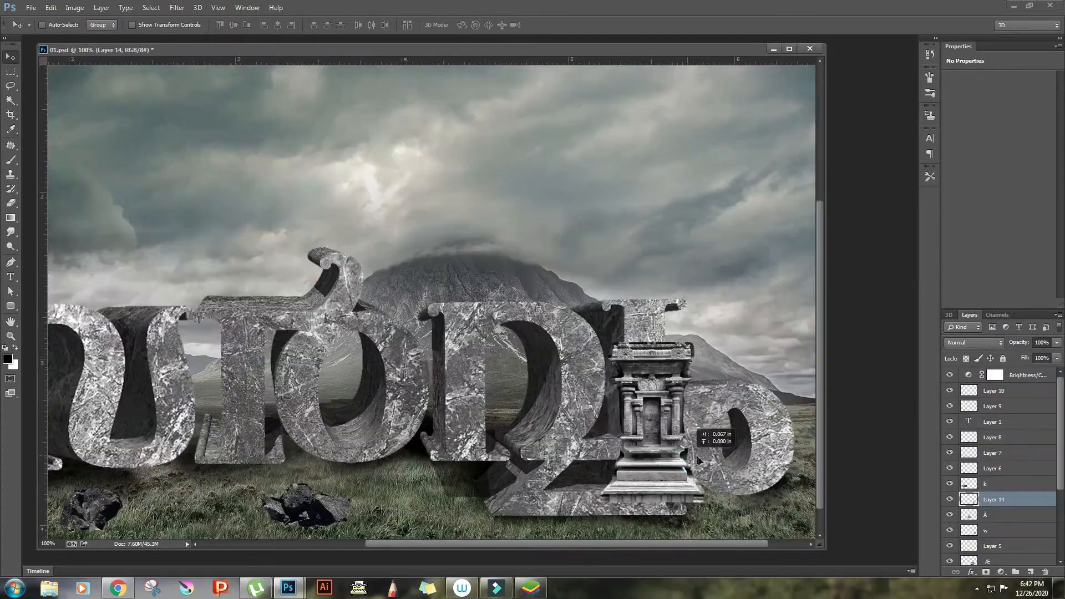
Place the stone pillar on Layer 14 over the lower end of the tall stem and cut away its leftover edges with Pen tool selections
drag(699, 460, 672, 410)
key(ctrl+minus)
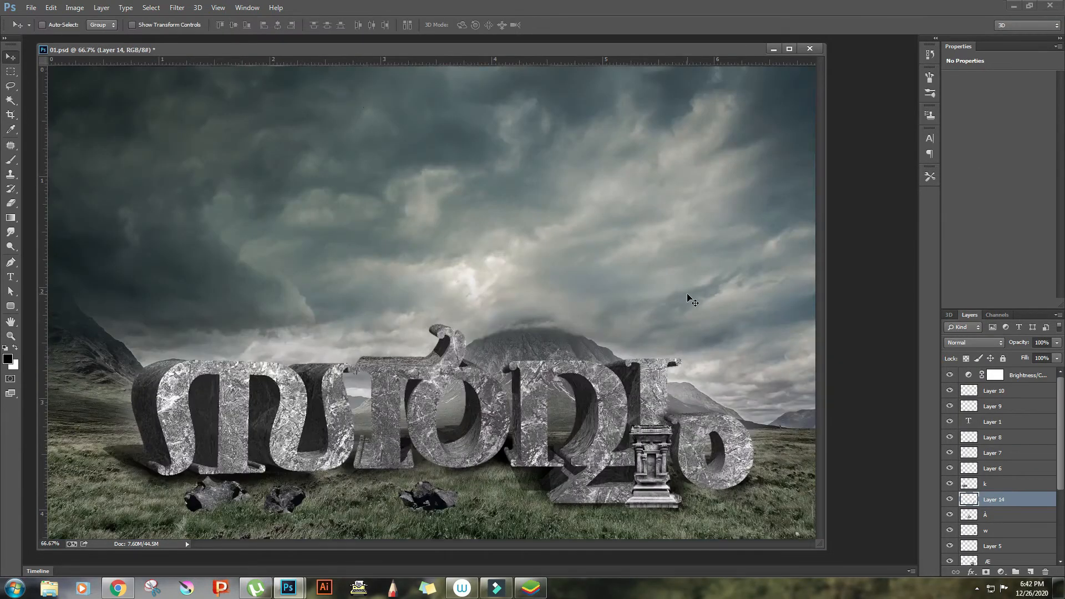
click(15, 262)
scroll(677, 501, up, 2)
drag(689, 501, 664, 502)
click(726, 524)
key(ctrl+Return)
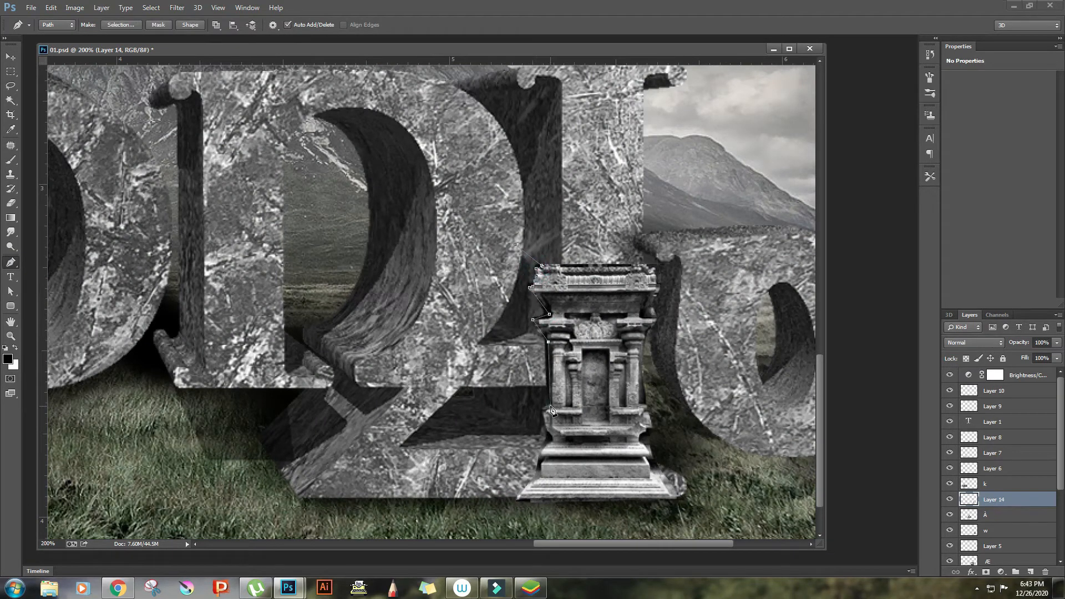
click(501, 294)
key(ctrl+Return)
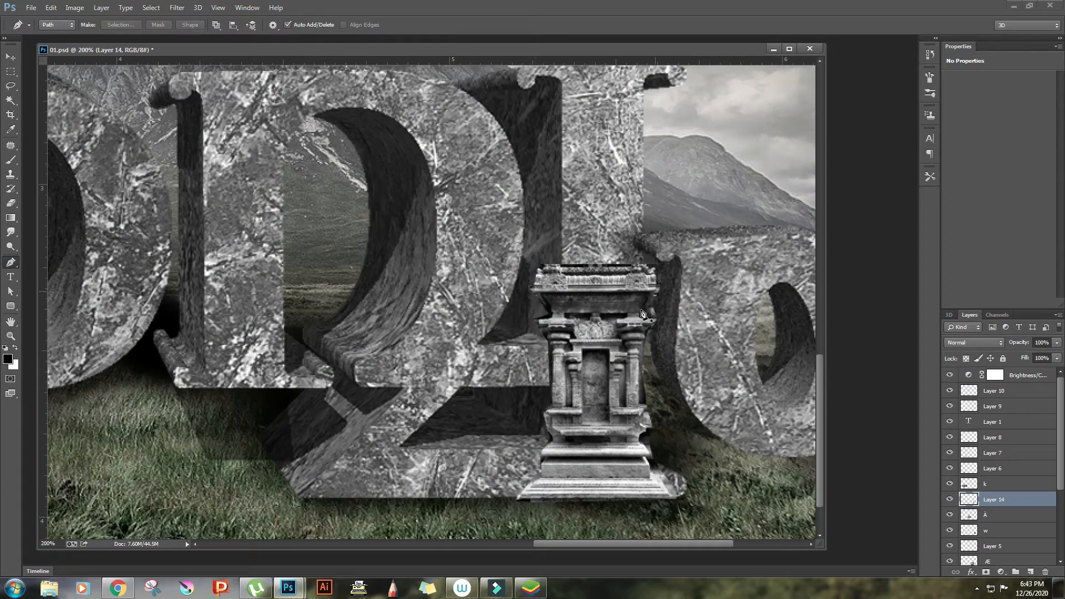
key(ctrl+Return)
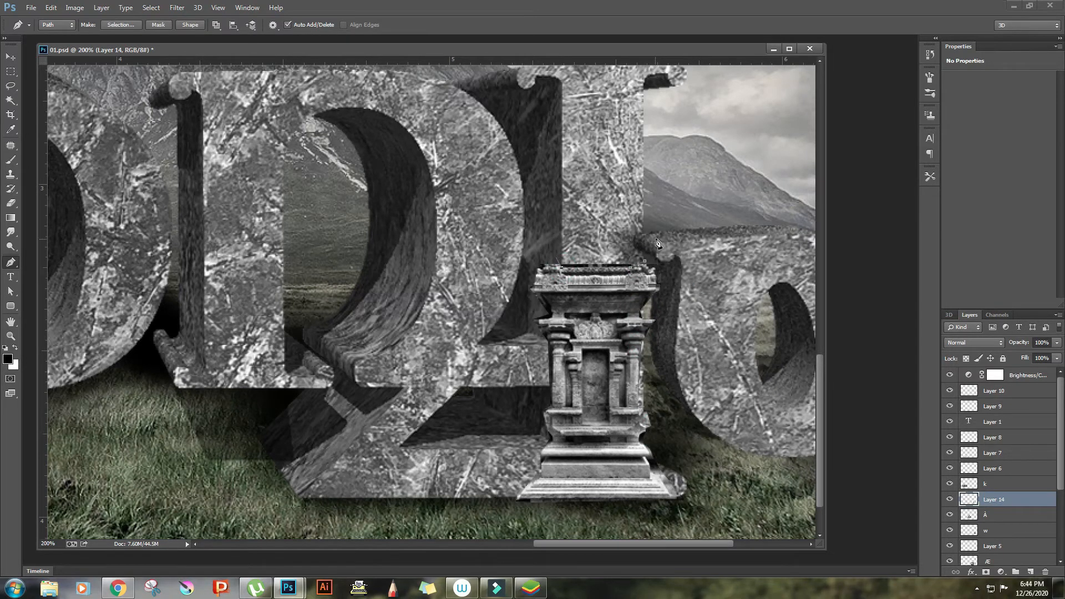
Duplicate the pillar onto the stems of the third, second and first letters
key(v)
key(ctrl+minus)
key(ctrl+minus)
alt+drag(667, 463, 549, 425)
alt+drag(599, 381, 511, 397)
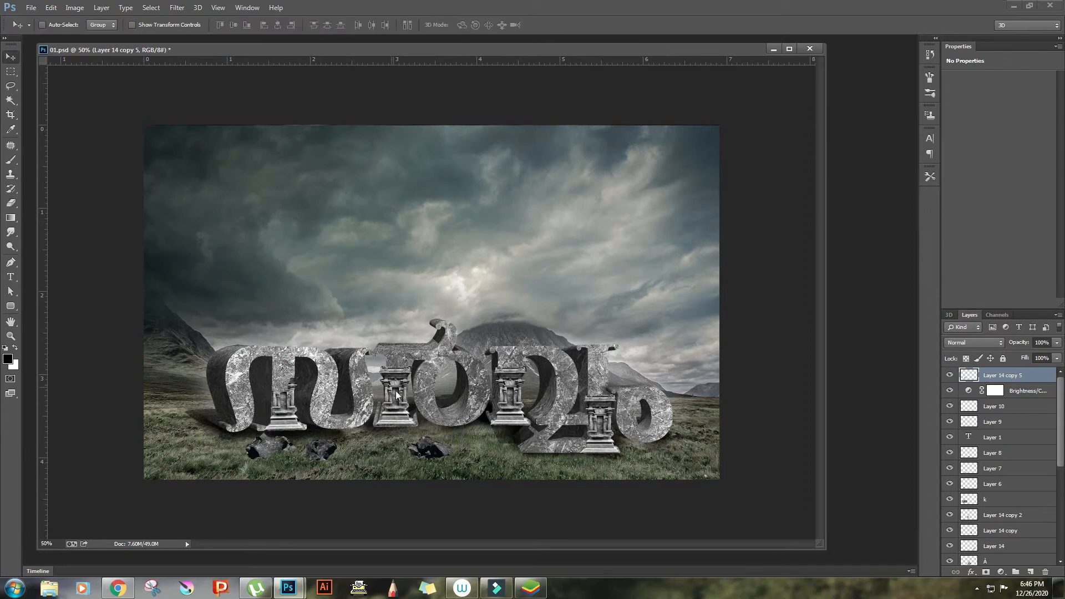
Erase the overlapping edges of the pillars on Layer 14 copy, Layer 14 and Layer 14 copy 2 to blend them into the letters
ctrl+click(390, 357)
key(ctrl+plus)
ctrl+click(530, 394)
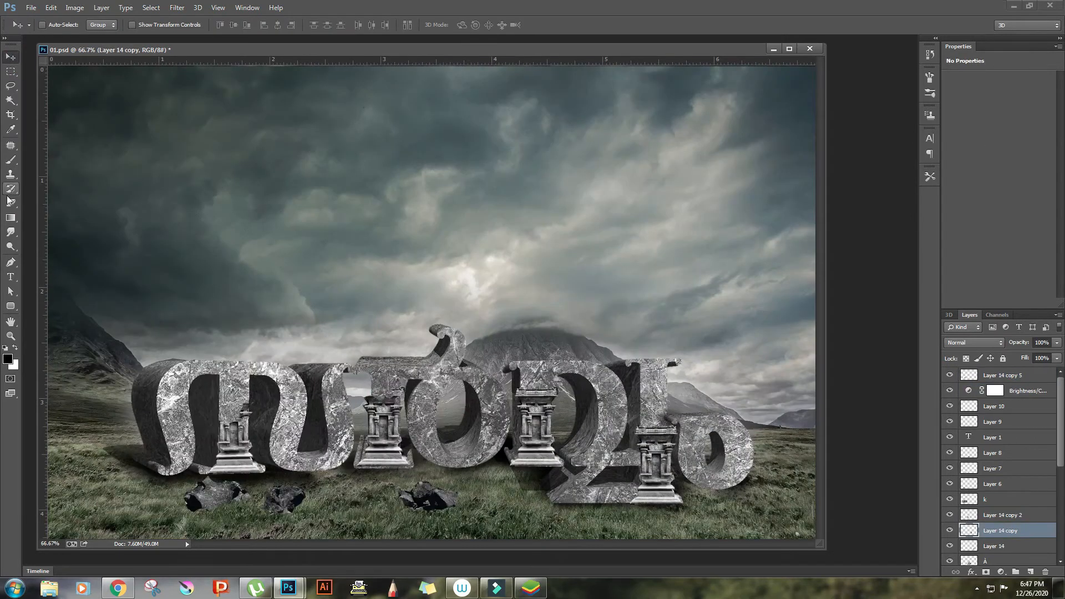
key(ctrl+minus)
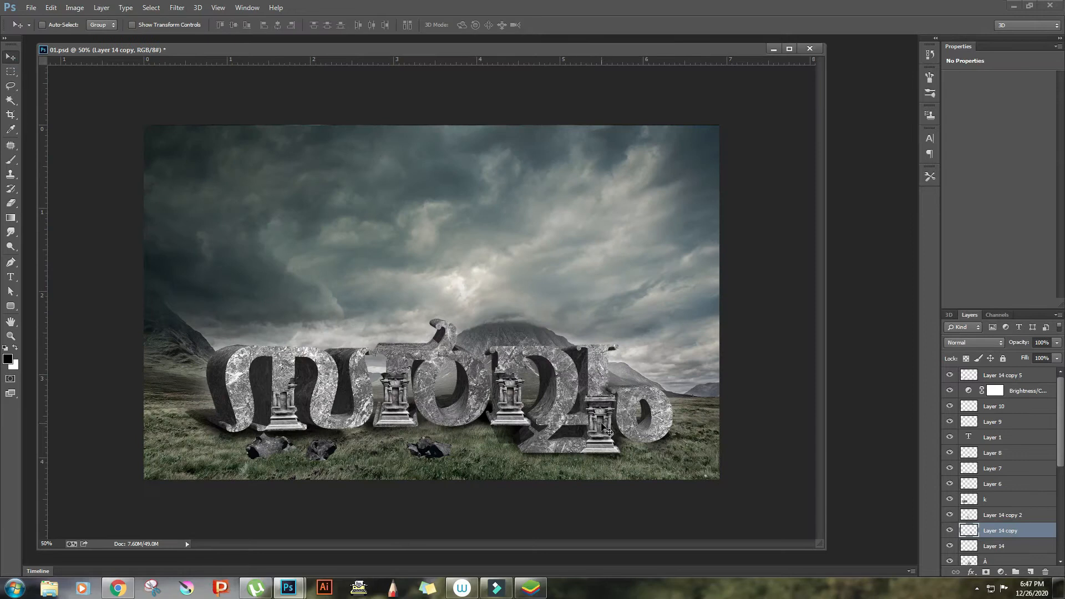
ctrl+click(518, 435)
ctrl+right_click(398, 393)
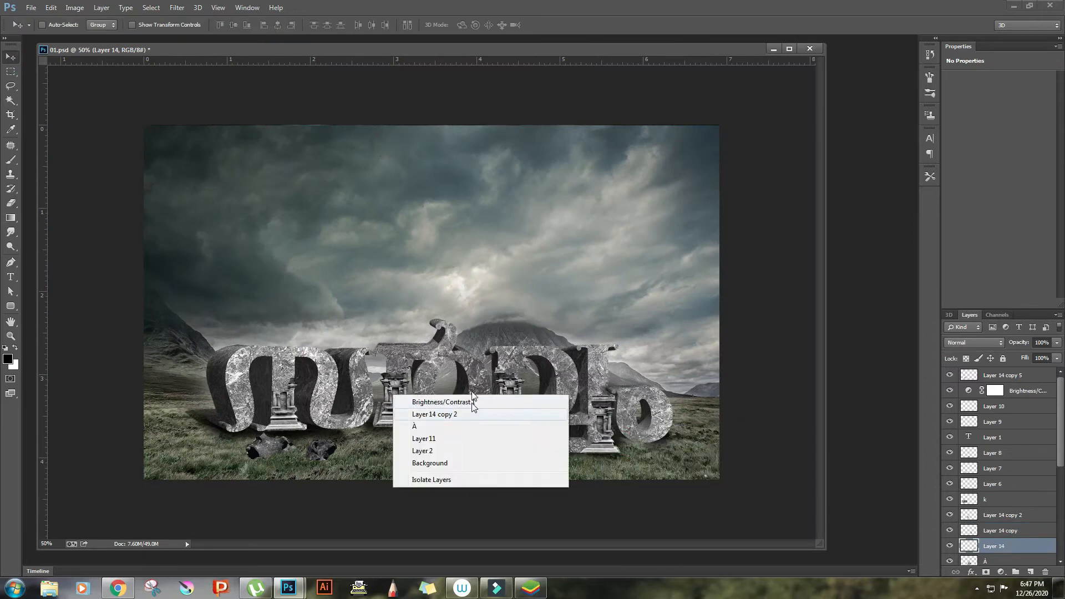
click(406, 414)
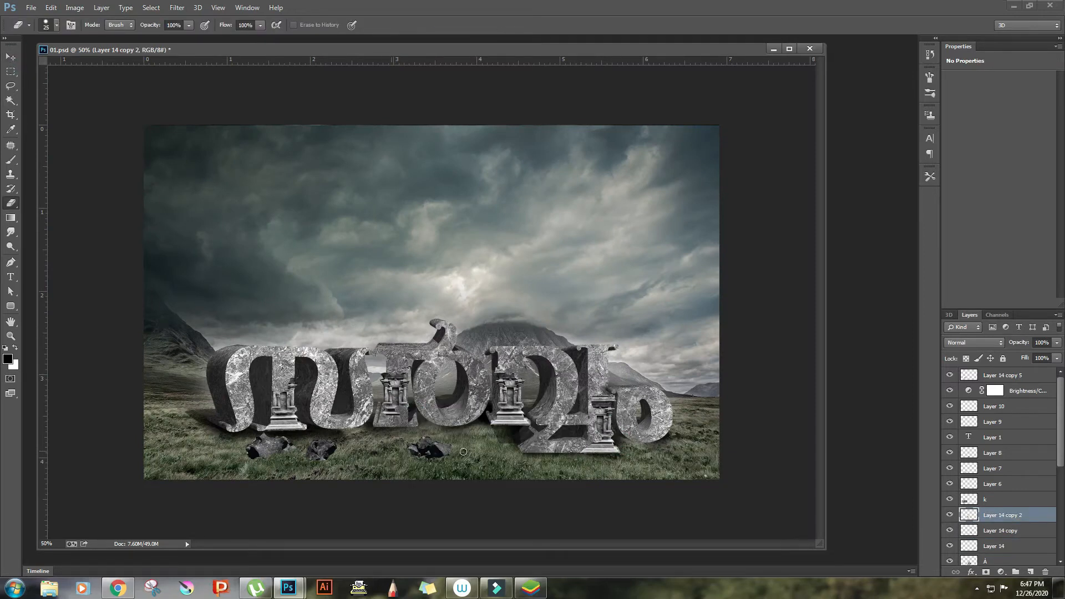
key(ctrl+z)
ctrl+click(397, 392)
key(ctrl+alt+z)
click(10, 57)
drag(604, 421, 605, 429)
key(ctrl+z)
key(ctrl+alt+z)
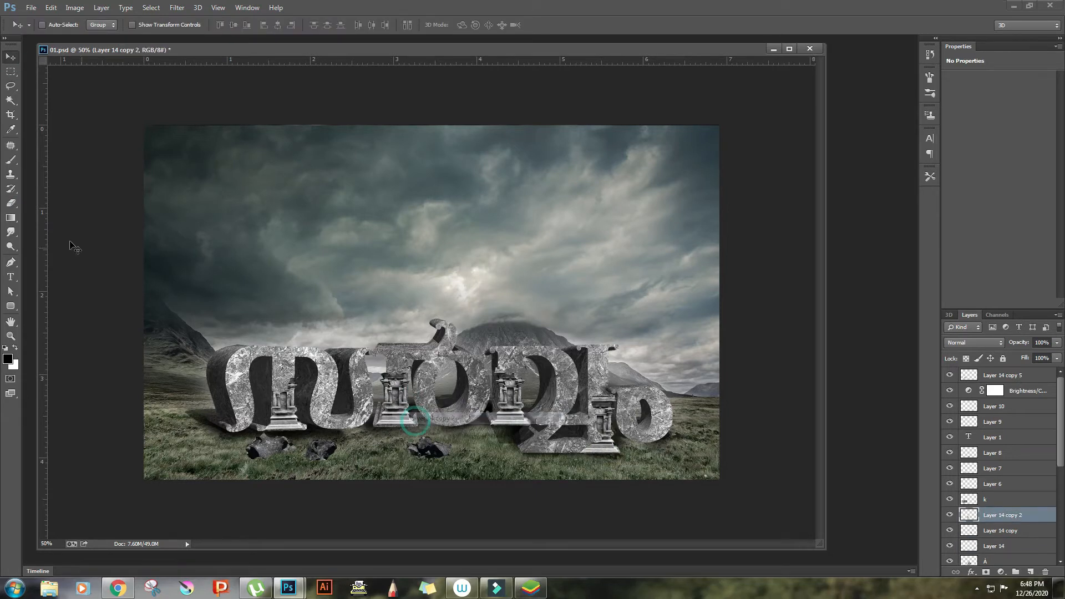
Erase the upper edges of the second letter's pillar so it merges with the stone
click(10, 202)
drag(394, 377, 403, 398)
key(ctrl+alt+z)
click(10, 58)
key(ctrl+alt+z)
click(10, 202)
Adjust the third letter's pillar slightly with Free Transform and select the first letter's pillar on Layer 14 copy 5
key(ctrl+plus)
ctrl+click(535, 427)
key(ctrl+t)
drag(569, 426, 563, 426)
key(Return)
ctrl+click(249, 411)
ctrl+click(249, 410)
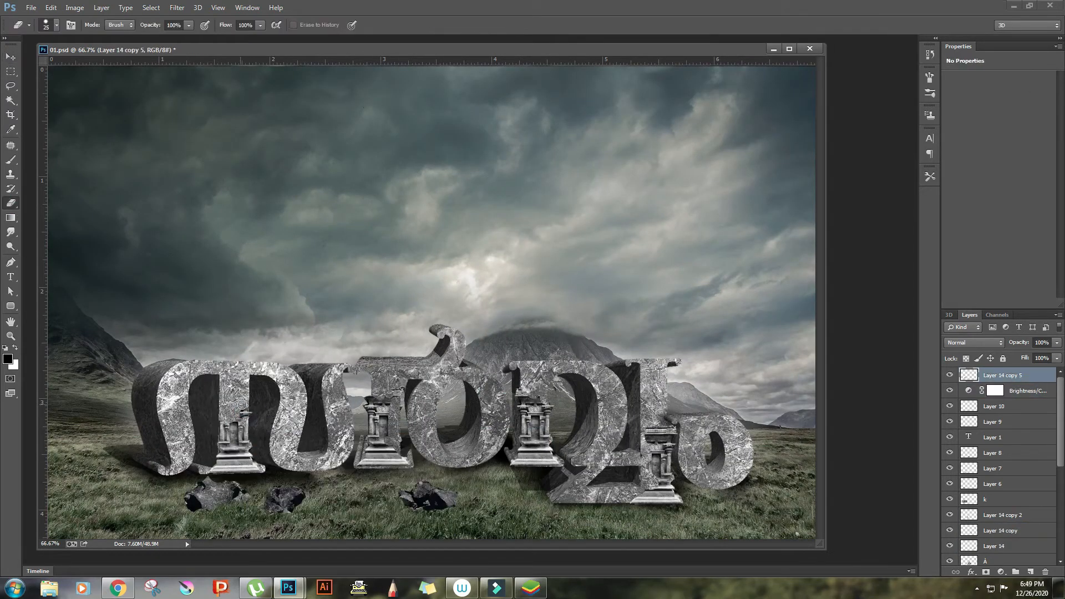
Duplicate the lower pillar onto the top of the tall stem and trim the copy with the Eraser
drag(673, 468, 667, 398)
key(e)
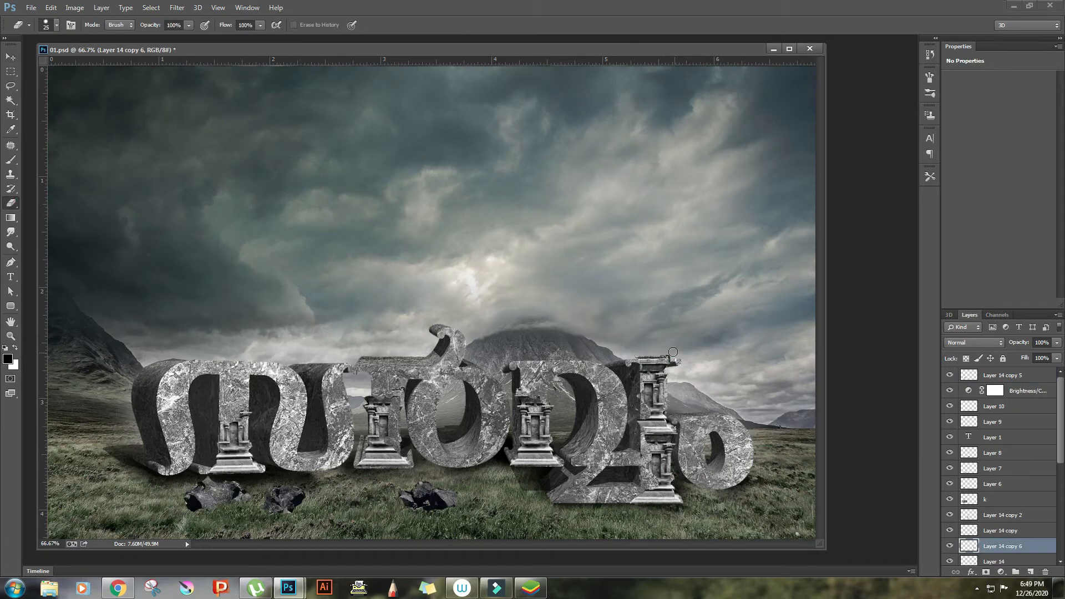
key(v)
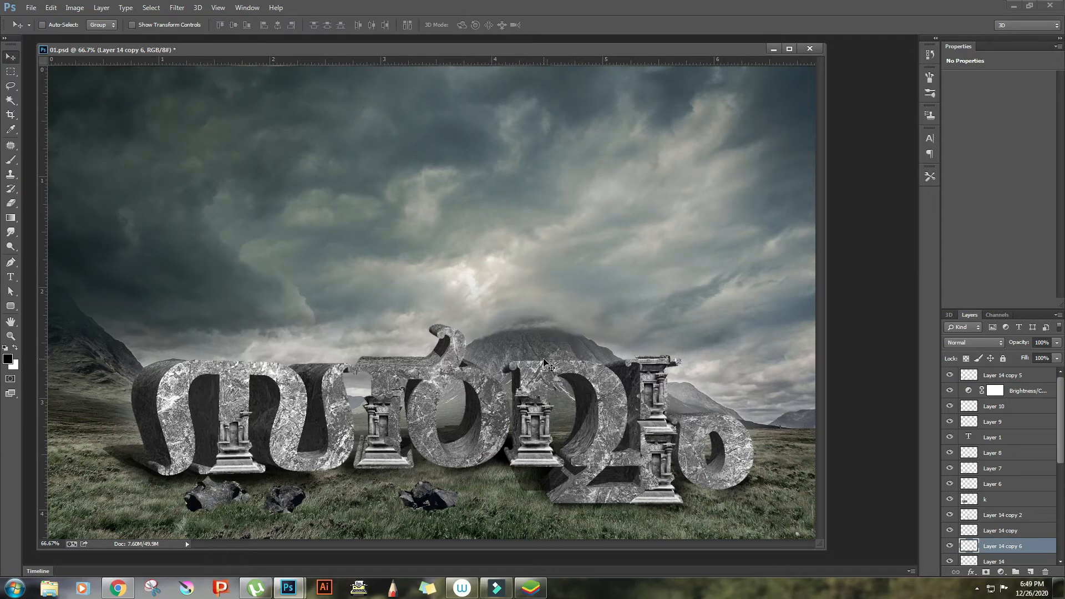
Duplicate the Layer 14 pillar onto the outer side of the last round letter and erase its protruding parts
right_click(539, 427)
click(560, 448)
right_click(666, 468)
click(687, 523)
drag(669, 474, 744, 464)
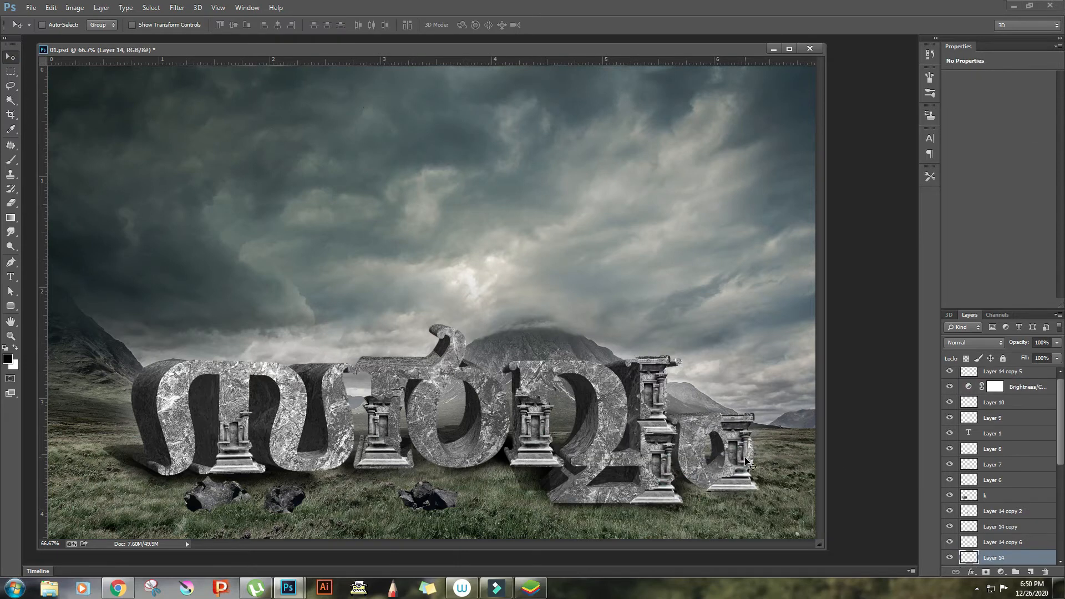
key(e)
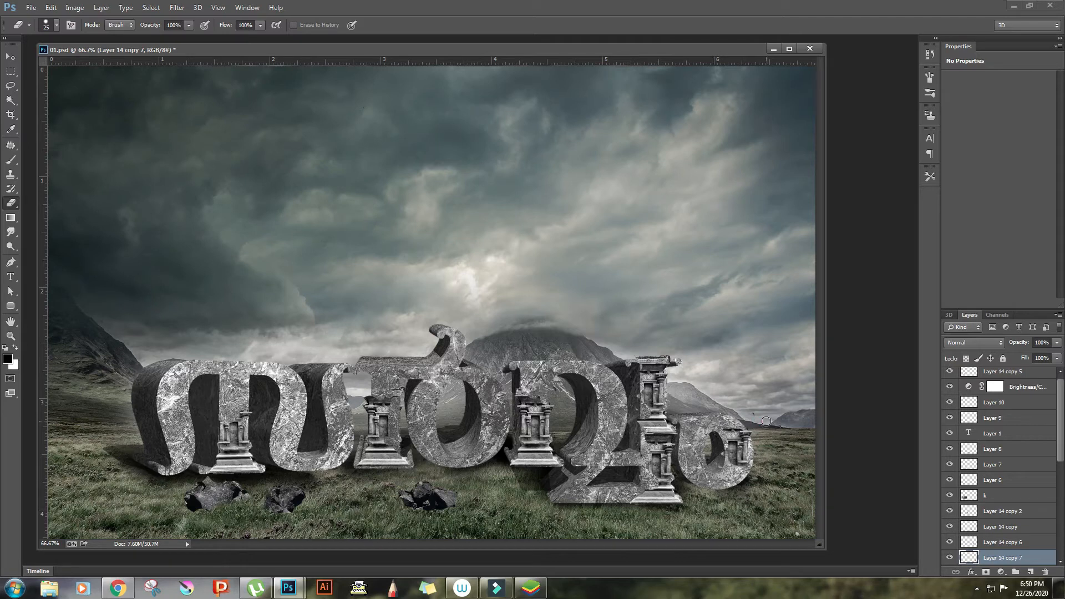
Duplicate the first letter's pillar directly above itself and trim the copy's roof with the Eraser
key(v)
right_click(226, 436)
click(250, 444)
drag(237, 442, 237, 388)
key(e)
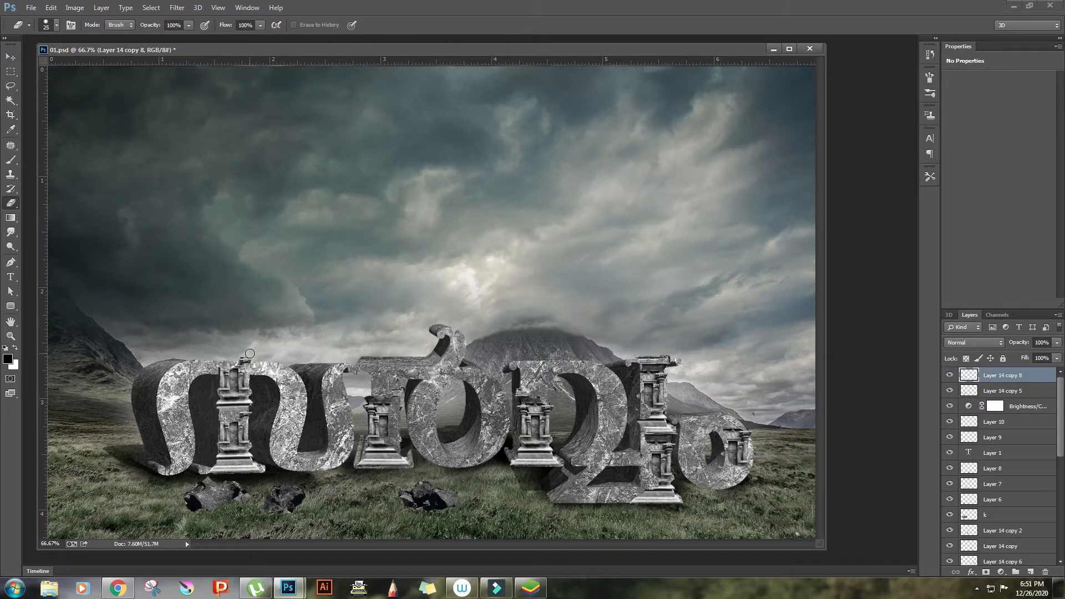
key(ctrl+minus)
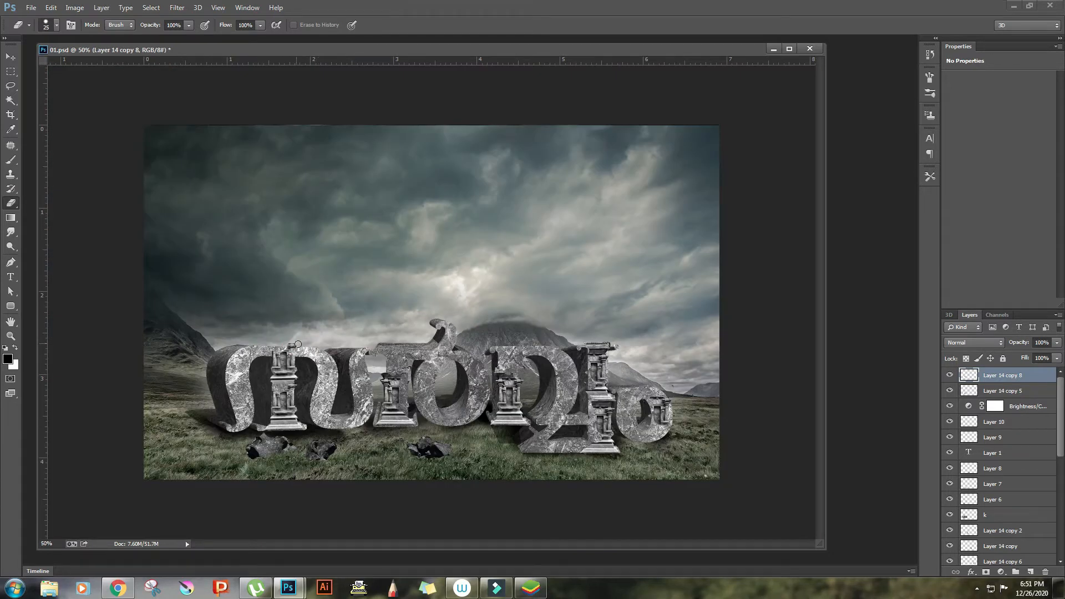
Duplicate the Brightness/Contrast adjustment layer and toggle layer visibility to compare the effect
click(11, 56)
ctrl+click(352, 390)
key(ctrl+j)
click(949, 406)
click(949, 406)
Duplicate the upper pillar onto the outer curve of the first letter and erase the parts extending past the stone
right_click(283, 368)
click(303, 376)
mouse_move(291, 367)
mouse_down()
mouse_move(371, 393)
mouse_move(377, 411)
mouse_up()
key(e)
ctrl+right_click(232, 371)
click(261, 404)
drag(212, 374, 230, 354)
key(ctrl+z)
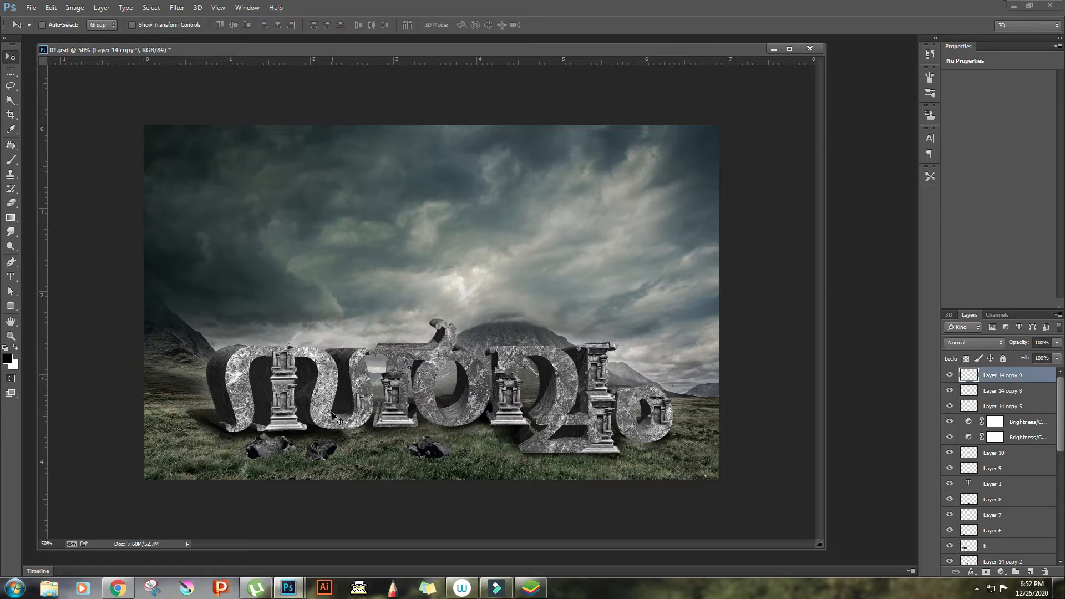
Erase parts of the first letter's upper pillar on Layer 14 copy 8 to blend its top into the stone
ctrl+right_click(284, 356)
click(304, 363)
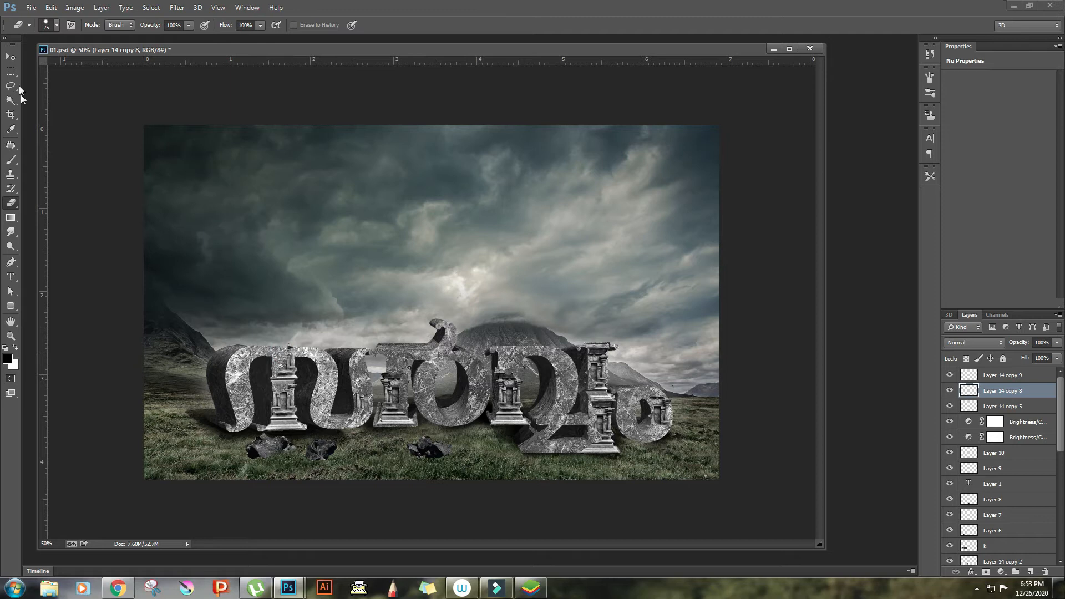
Try to trim the second letter's pillar on Layer 14 copy 2 with the Eraser
ctrl+right_click(400, 395)
click(427, 438)
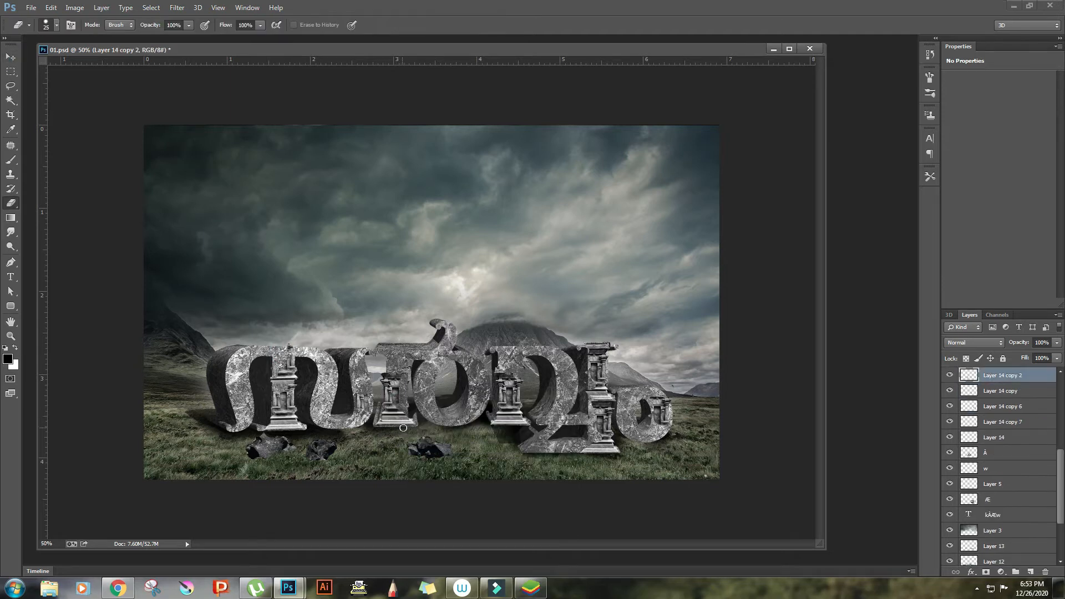
key(ctrl+minus)
key(ctrl+z)
key(ctrl+plus)
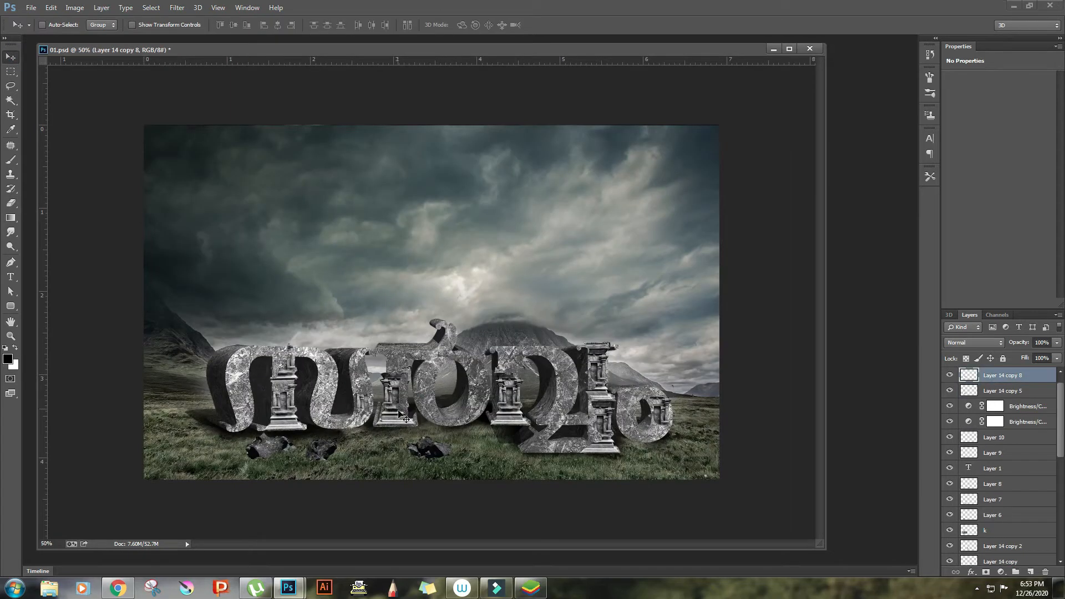
key(ctrl+z)
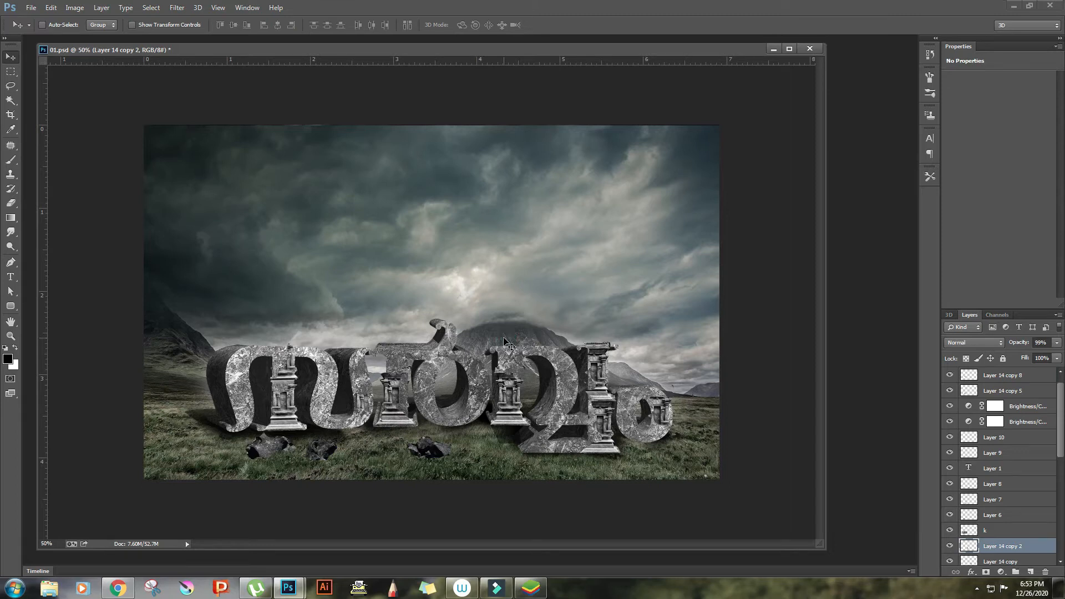
Duplicate the lower stem's pillar onto the inner side of the last round letter and erase its overlapping parts
ctrl+right_click(606, 427)
click(625, 462)
alt+drag(607, 428, 638, 400)
key(e)
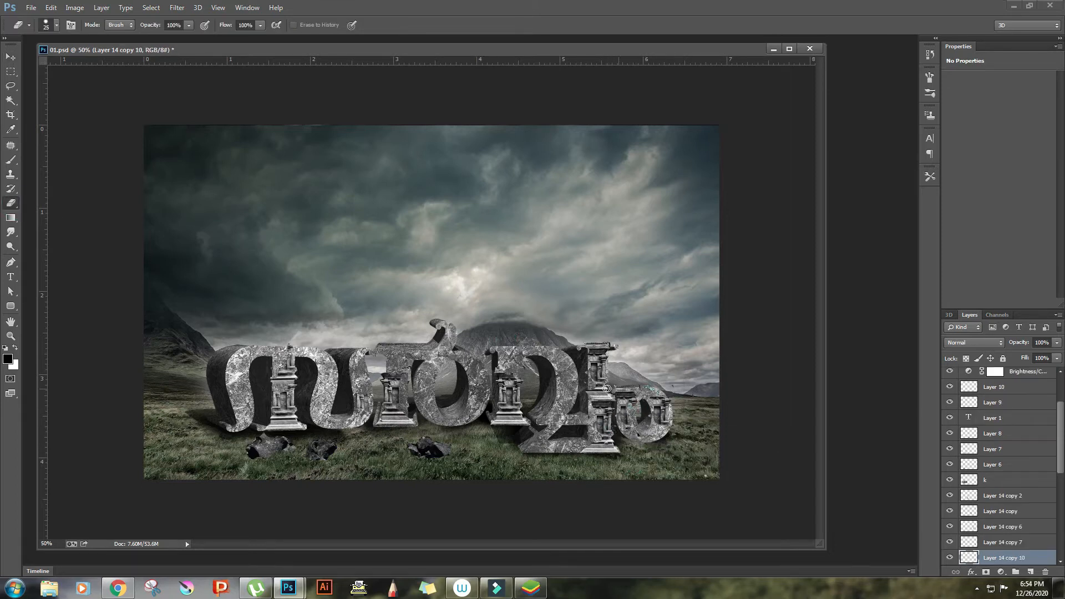
key(ctrl+plus)
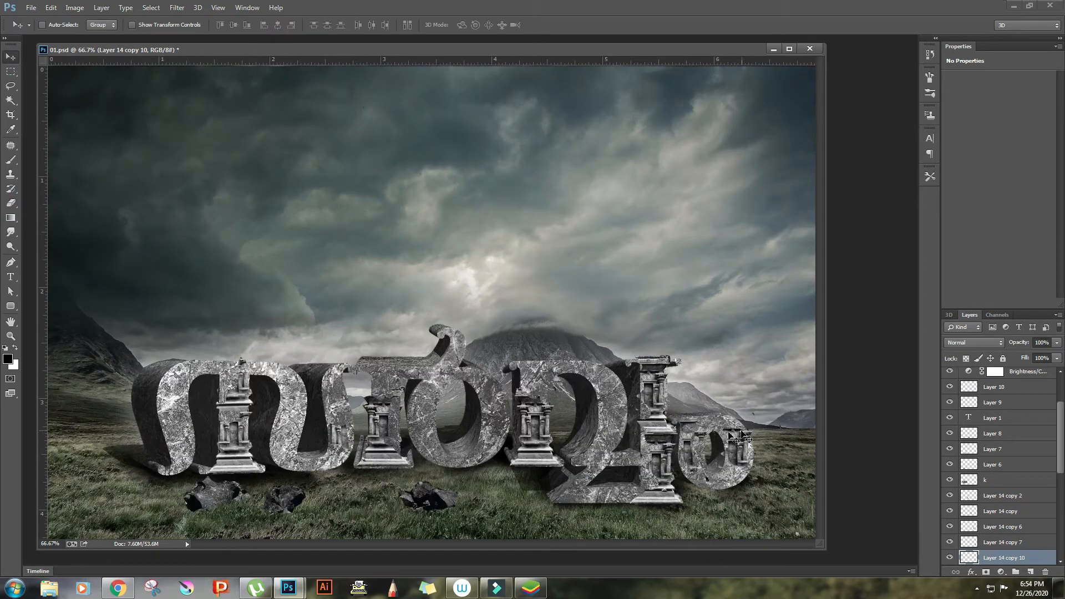
key(ctrl+minus)
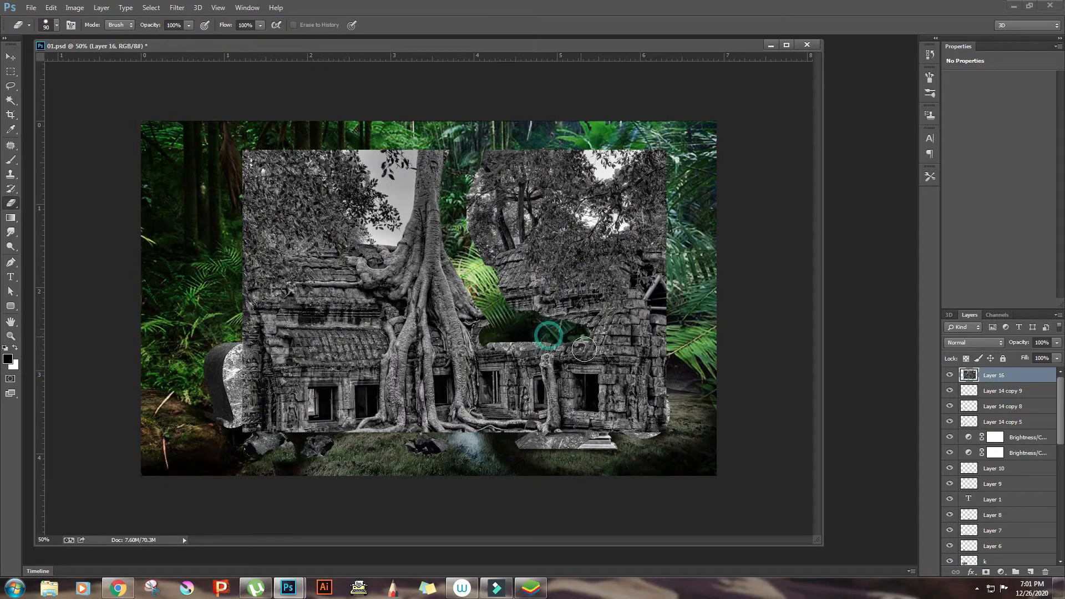
Undo the recent eraser strokes across the temple roof on Layer 16
drag(583, 349, 684, 243)
key(ctrl+alt+z)
key(ctrl+alt+z)
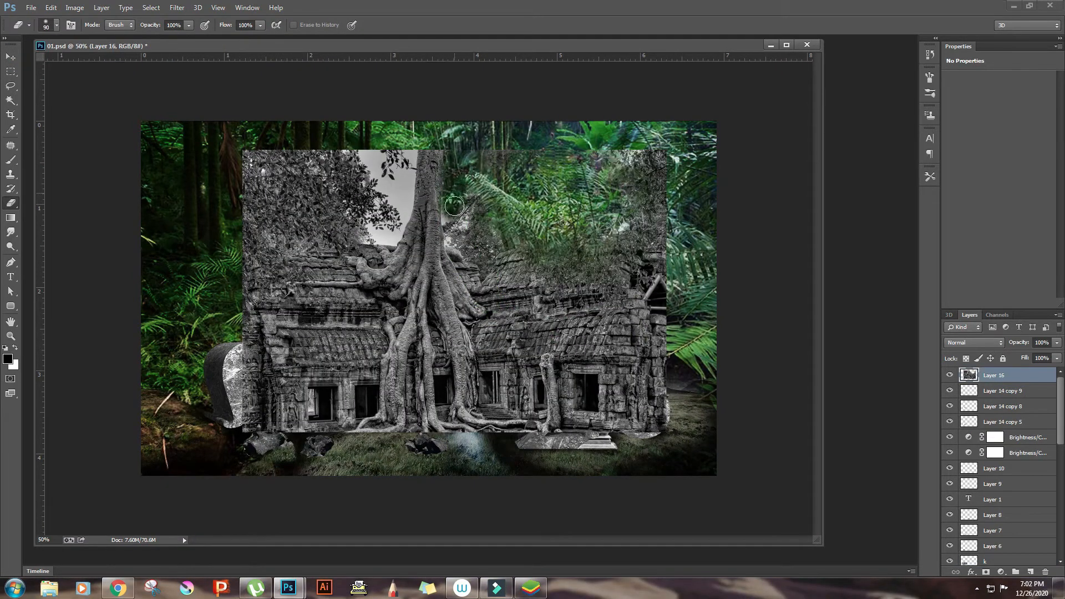
Enlarge the eraser and remove the trees, roof and walls beside the tree roots on Layer 16 to reveal the jungle and third letter
key(bracketright)
key(bracketright)
key(bracketright)
mouse_move(454, 205)
mouse_down()
mouse_move(470, 250)
mouse_move(516, 170)
mouse_move(464, 161)
mouse_move(627, 252)
mouse_move(510, 309)
mouse_move(626, 361)
mouse_up()
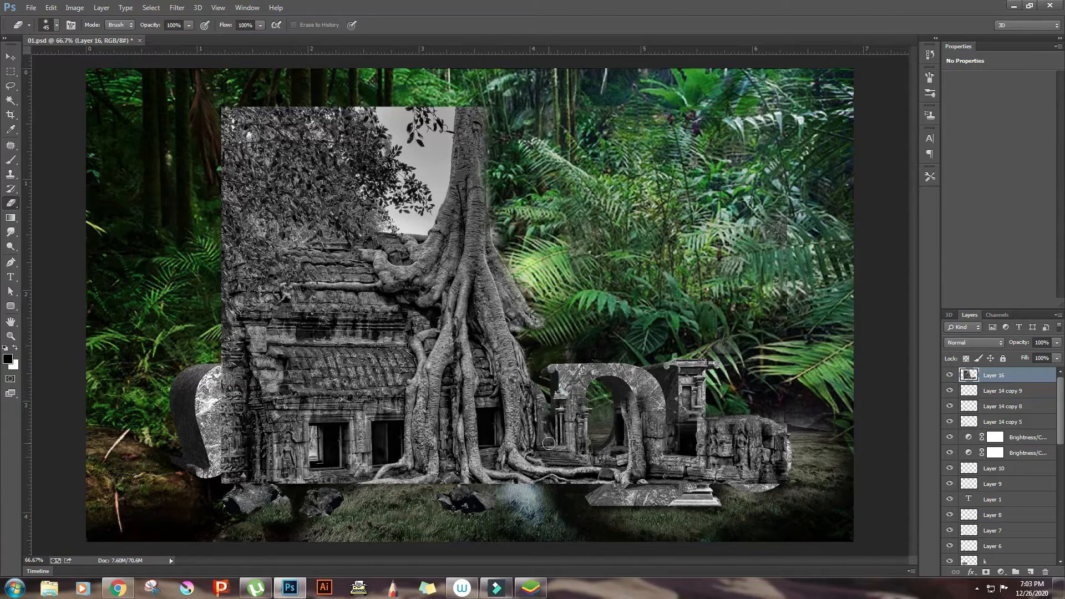
Erase the grey foliage, sky and outer temple parts around the root-covered trunk on Layer 16 with a larger eraser
key(bracketright)
key(bracketright)
key(bracketright)
key(bracketright)
key(bracketright)
key(bracketright)
mouse_move(291, 124)
mouse_down()
mouse_move(207, 122)
mouse_move(436, 125)
mouse_move(419, 222)
mouse_move(394, 119)
mouse_up()
mouse_move(466, 89)
mouse_down()
mouse_move(266, 227)
mouse_move(239, 266)
mouse_move(333, 277)
mouse_move(379, 242)
mouse_move(378, 311)
mouse_move(222, 338)
mouse_move(211, 442)
mouse_move(233, 471)
mouse_up()
Erase the temple walls and roof covering the wide first letter and its neighbouring pillar on Layer 16
key(bracketleft)
key(bracketleft)
mouse_move(294, 397)
mouse_down()
mouse_move(296, 427)
mouse_move(322, 391)
mouse_move(233, 419)
mouse_up()
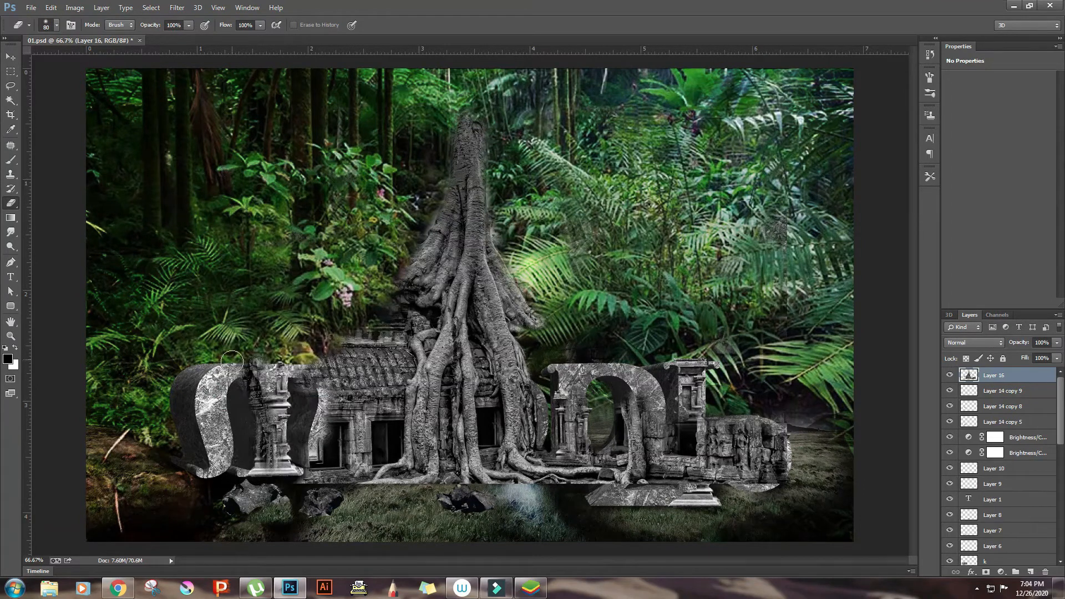
mouse_move(353, 464)
mouse_down()
mouse_move(333, 443)
mouse_move(351, 486)
mouse_up()
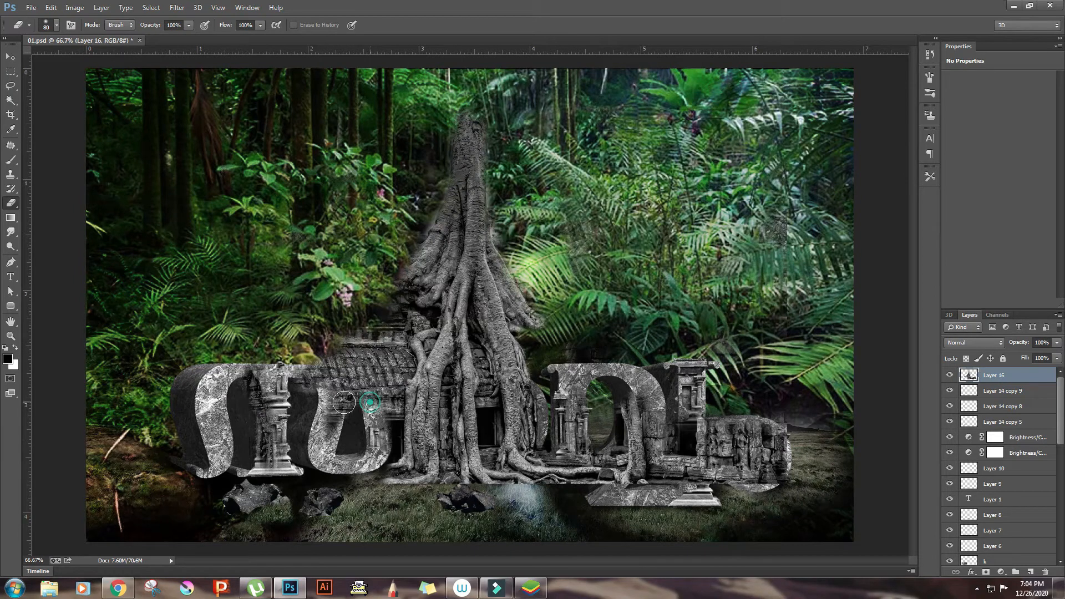
drag(344, 402, 324, 392)
mouse_move(393, 405)
mouse_down()
mouse_move(438, 427)
mouse_move(488, 427)
mouse_move(483, 372)
mouse_up()
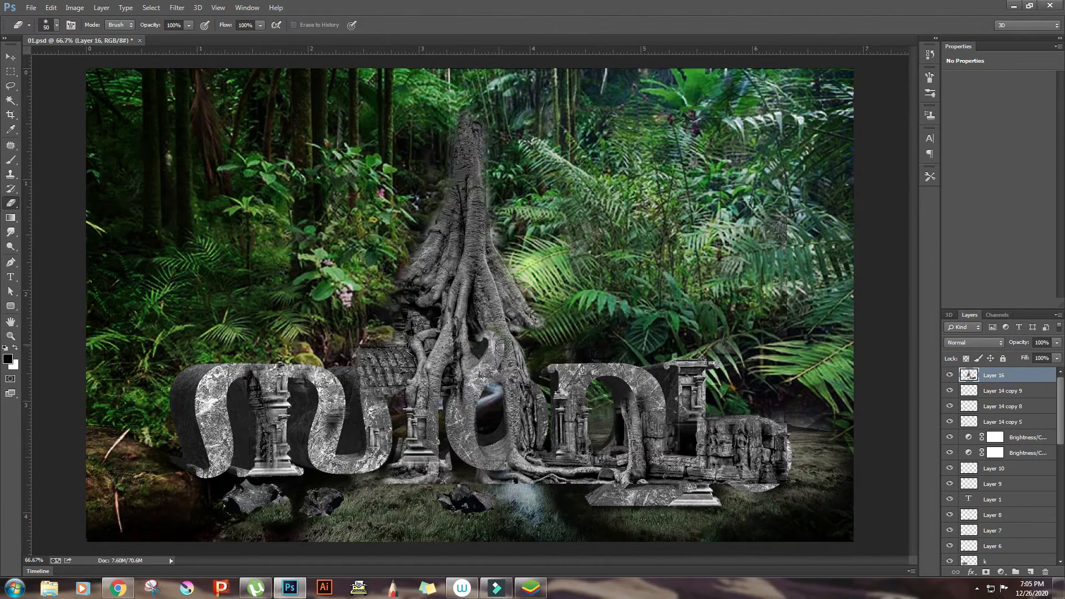
Erase the temple remains around the curled round letter on Layer 16, temporarily at 50% opacity, and set the opacity to 99%
mouse_move(534, 429)
mouse_down()
mouse_move(539, 393)
mouse_move(494, 360)
mouse_up()
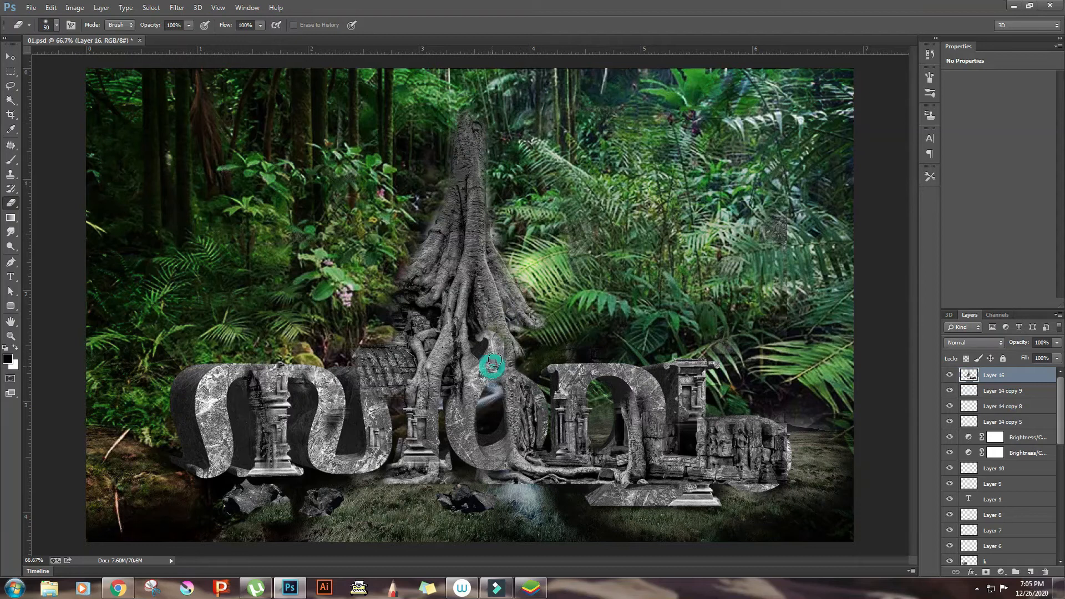
key(5)
key(p)
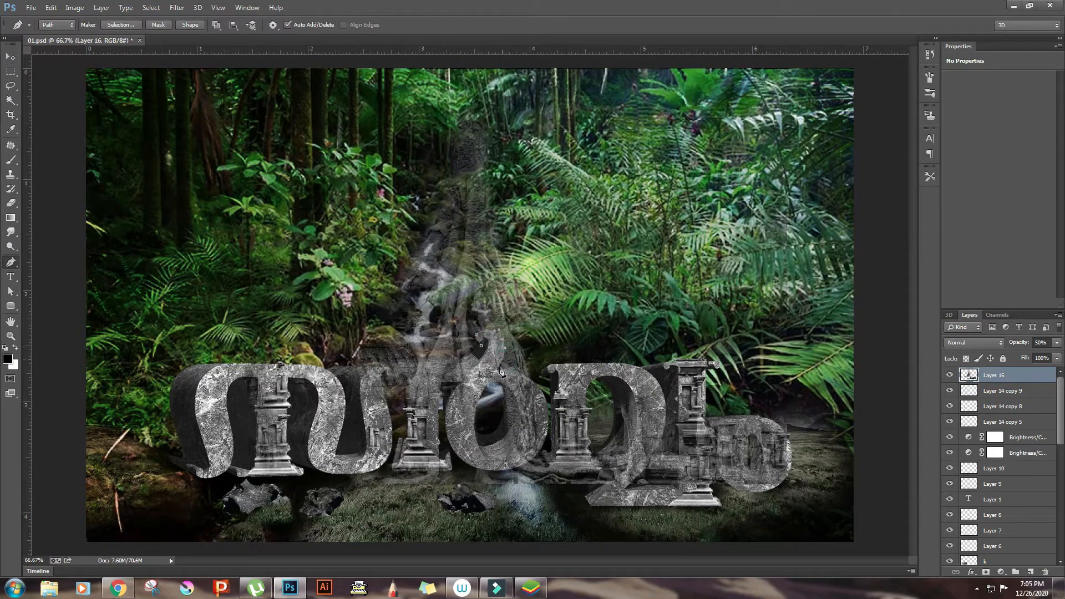
key(9)
key(9)
key(e)
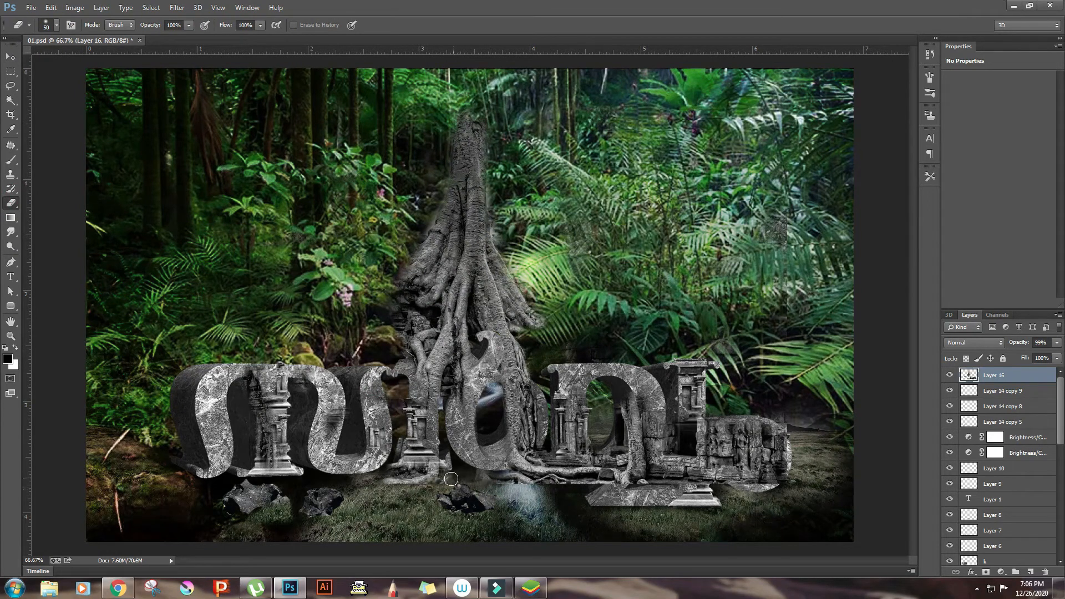
Resize the eraser and remove the roots covering the pillar stem beside the curled round letter on Layer 16
key(bracketright)
key(bracketright)
key(bracketright)
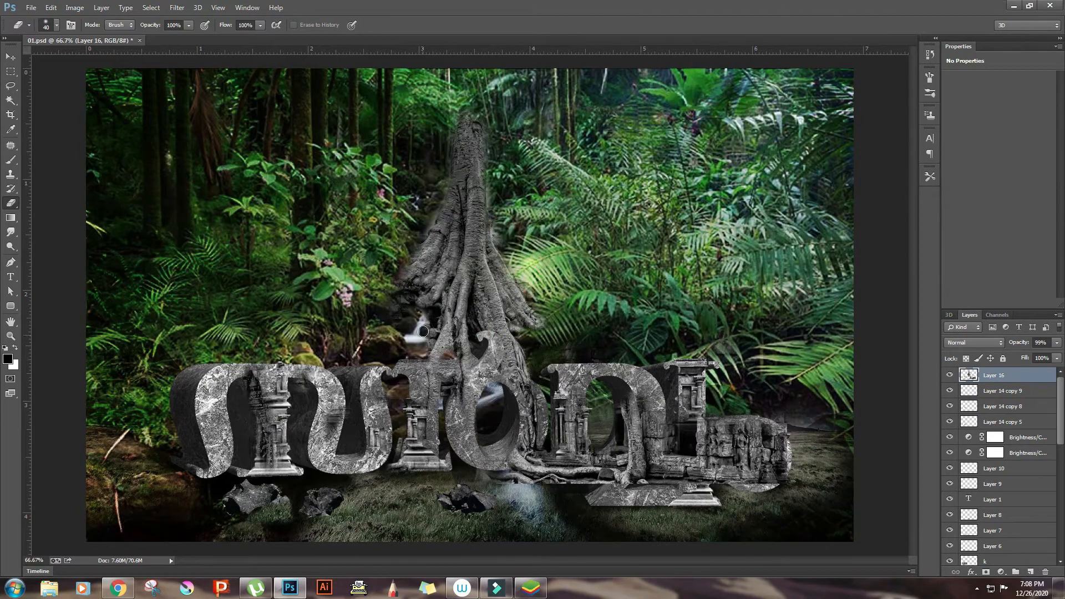
Duplicate Layer 16, shift the temple pieces slightly downward and delete the left part of the copy
key(ctrl+minus)
key(ctrl+plus)
key(v)
mouse_move(655, 417)
mouse_down()
mouse_move(653, 377)
mouse_move(658, 438)
mouse_up()
key(ctrl+j)
click(13, 204)
click(11, 71)
drag(121, 79, 538, 532)
key(Delete)
key(ctrl+d)
Erase the excess walls on Layer 16 copy and reposition its remaining root piece over the lower stem
key(e)
key(bracketleft)
drag(547, 461, 604, 520)
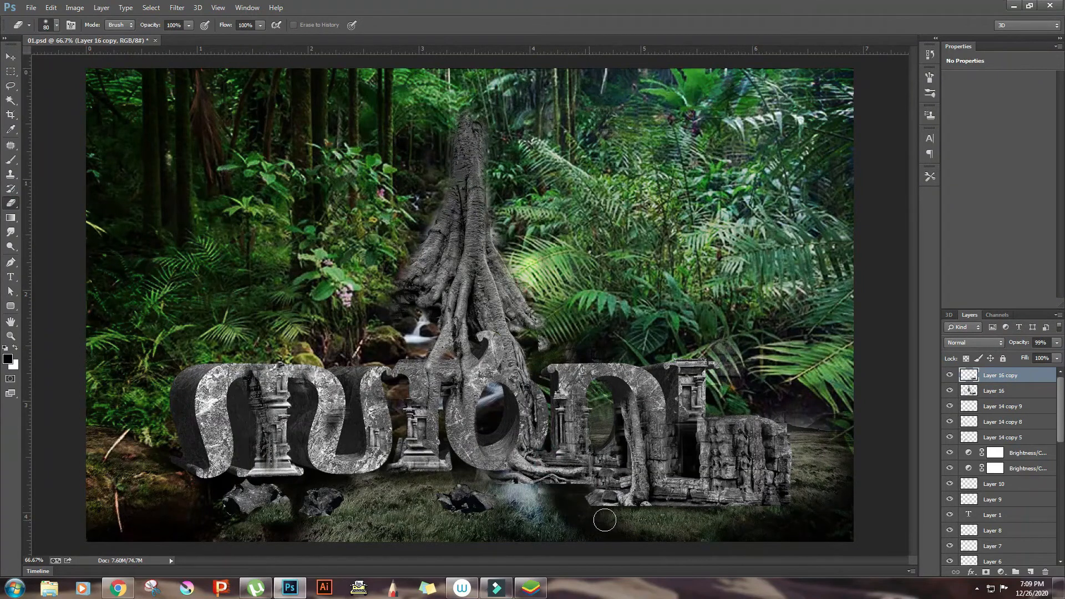
mouse_move(696, 509)
mouse_down()
mouse_move(688, 488)
mouse_move(781, 447)
mouse_move(672, 442)
mouse_up()
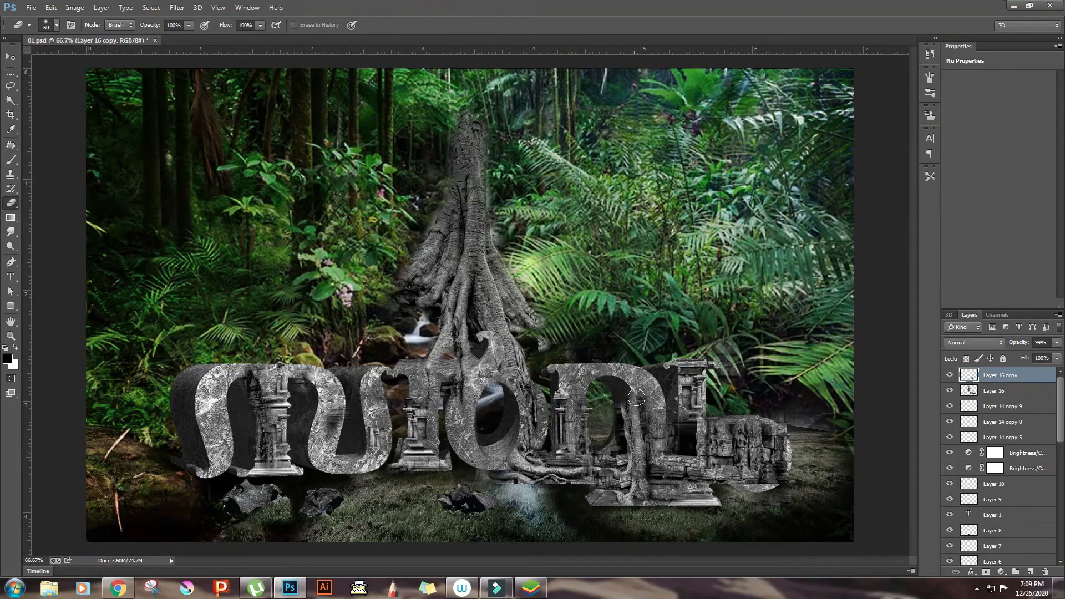
key(v)
mouse_move(651, 479)
mouse_down()
mouse_move(718, 458)
mouse_move(674, 491)
mouse_move(678, 447)
mouse_up()
key(e)
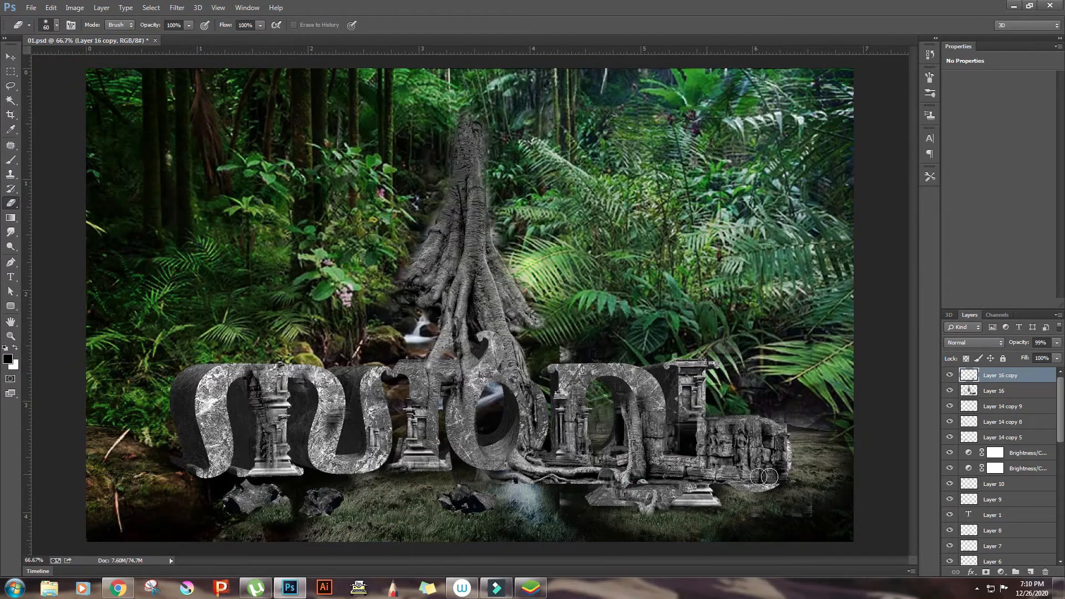
key(alt+bracketleft)
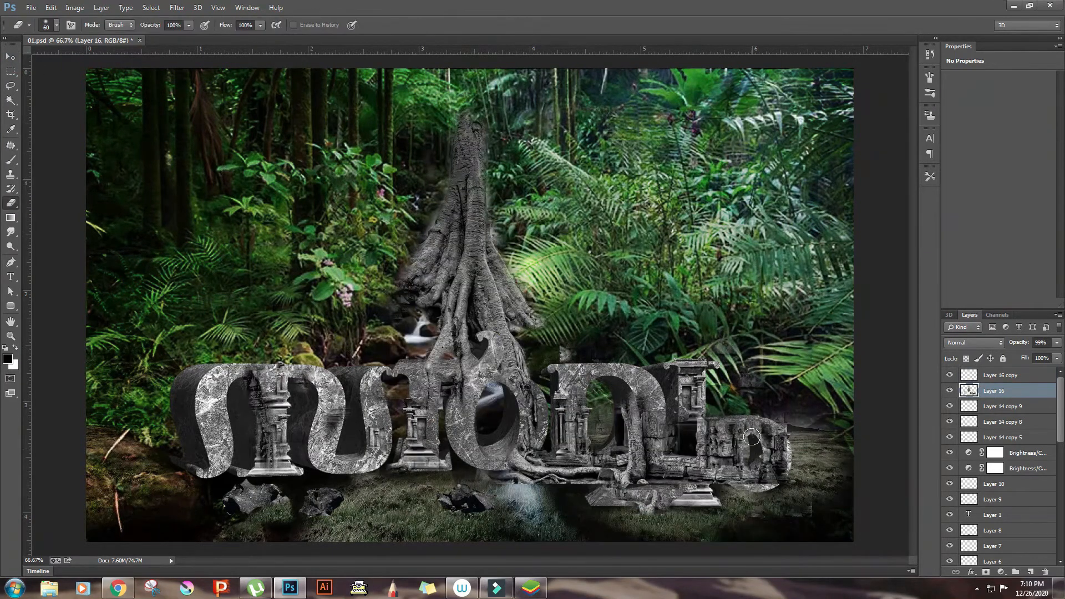
key(ctrl+z)
click(11, 71)
drag(796, 403, 755, 520)
key(ctrl+j)
key(v)
key(Delete)
right_click(757, 466)
click(772, 474)
Copy the temple wall over the last round letter to a new layer and move the copy toward the lower stem
ctrl+click(759, 447)
click(11, 71)
drag(812, 391, 724, 489)
key(ctrl+j)
key(v)
mouse_move(762, 460)
mouse_down()
mouse_move(734, 466)
mouse_move(740, 440)
mouse_move(713, 466)
mouse_up()
Select Layer 16, set its opacity to 99%, and erase the wall blocks overlapping the last round letter
click(11, 202)
key(v)
right_click(763, 444)
click(782, 451)
right_click(772, 456)
click(787, 417)
right_click(765, 437)
click(787, 481)
ctrl+click(764, 435)
right_click(764, 444)
click(779, 446)
key(9)
key(9)
key(e)
drag(758, 441, 710, 452)
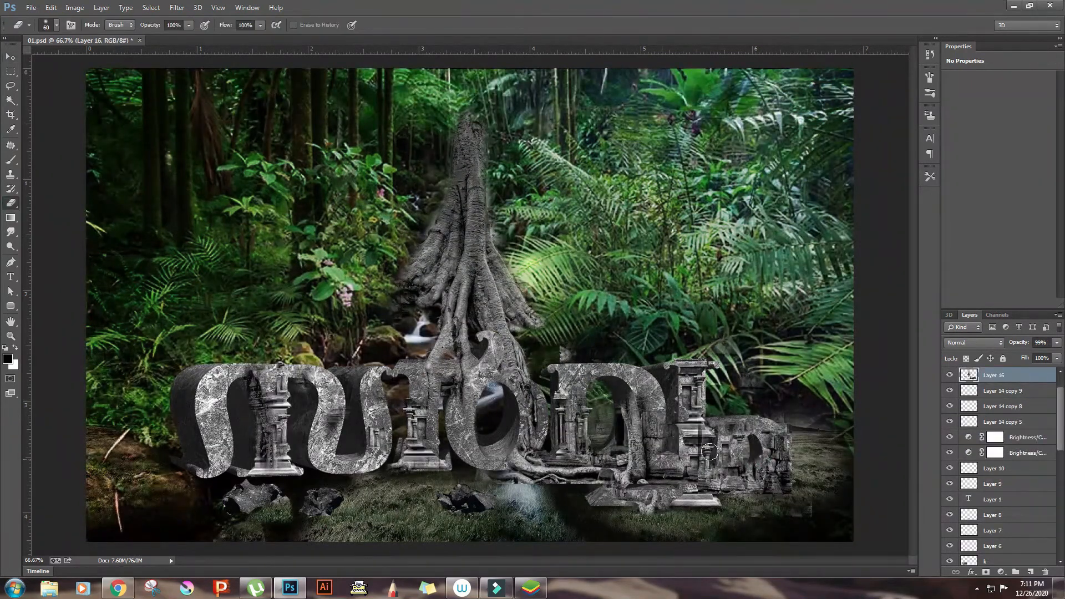
Select Layer 17 and erase its wall parts overlapping the lower stem and the opening of the last round letter
key(v)
right_click(750, 466)
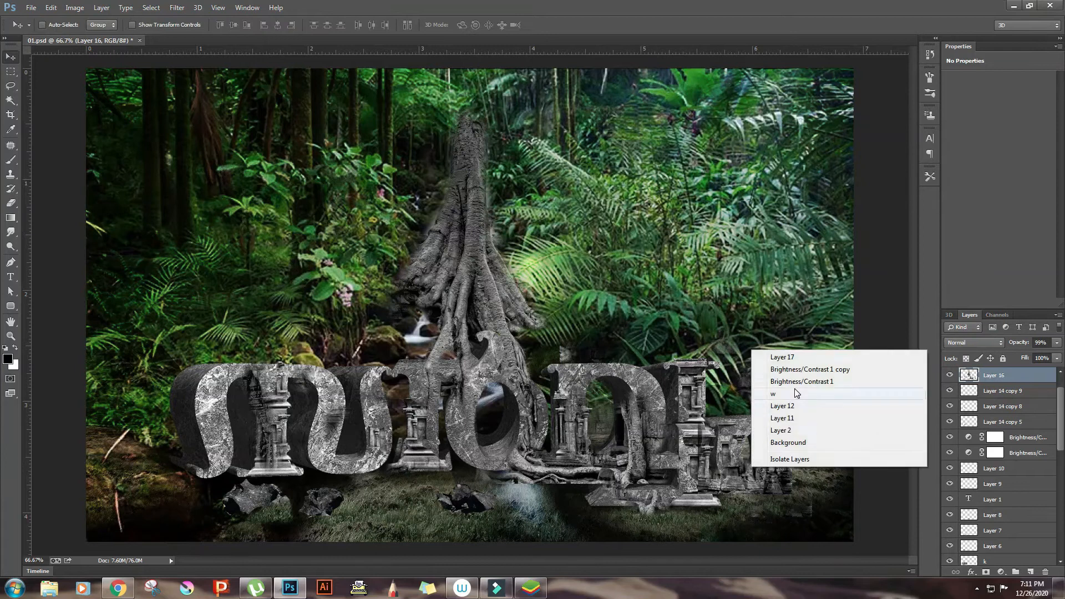
click(792, 406)
right_click(752, 472)
click(787, 409)
right_click(746, 474)
click(786, 422)
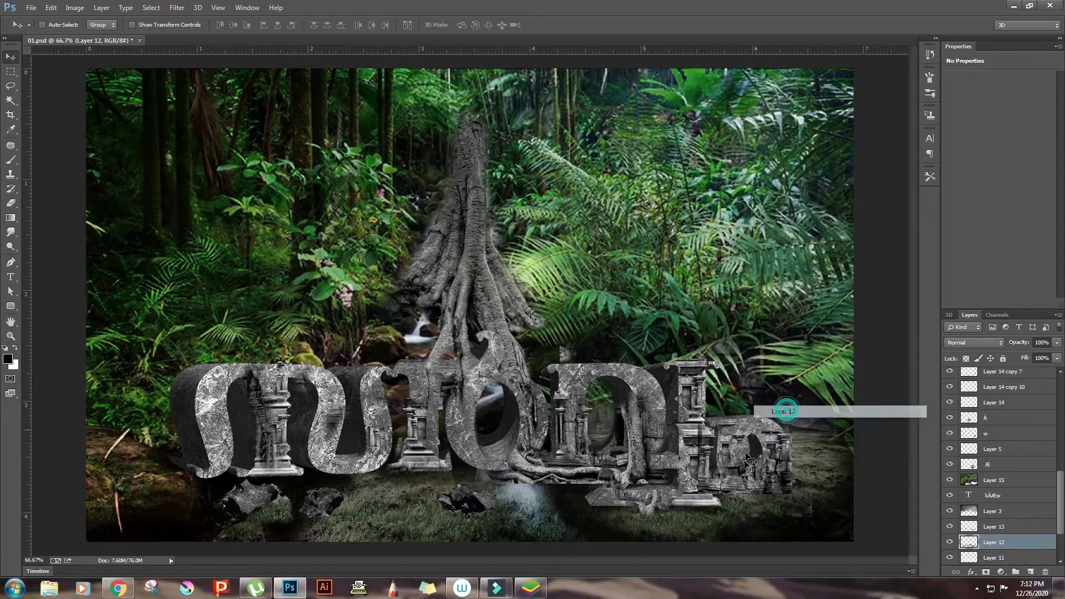
right_click(750, 354)
click(787, 359)
key(e)
drag(672, 453, 701, 423)
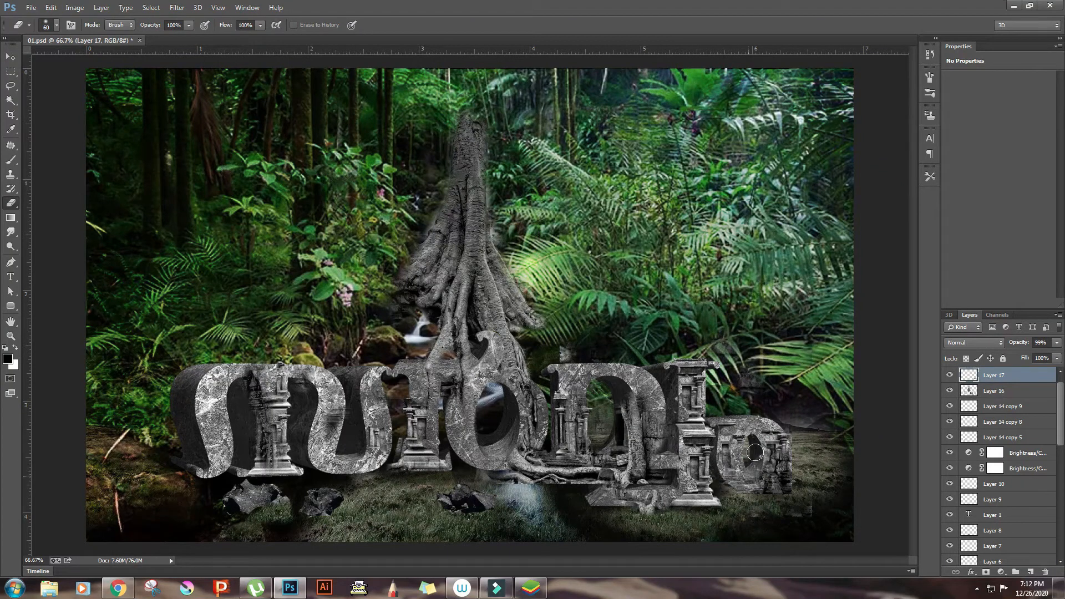
Shrink the eraser and clean up the pillar on Layer 14 copy inside the arched letter
ctrl+right_click(488, 368)
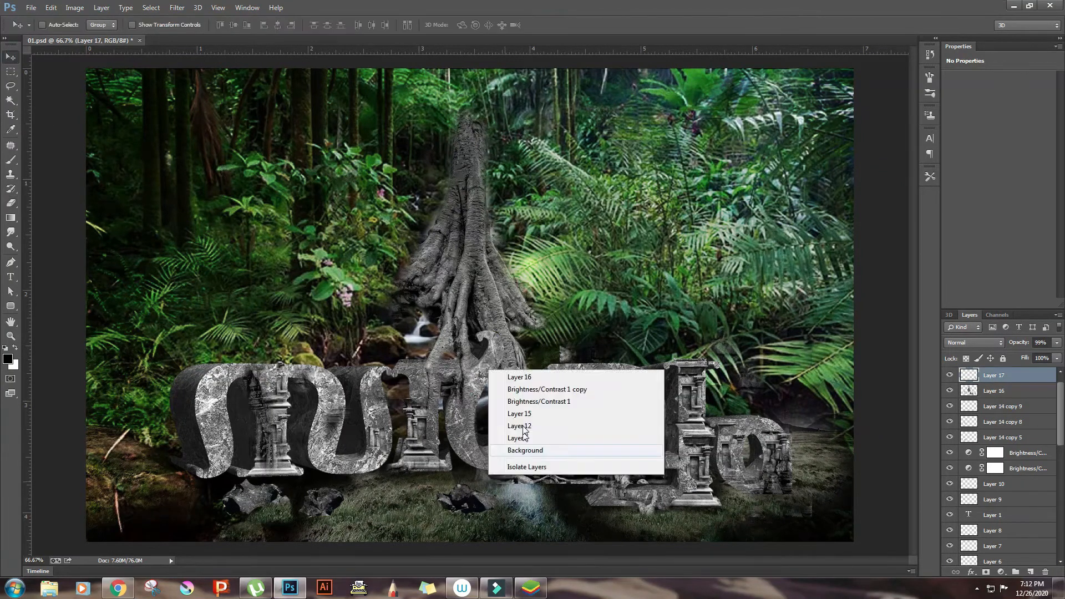
click(499, 375)
key(bracketleft)
key(bracketleft)
key(bracketleft)
key(bracketleft)
key(bracketleft)
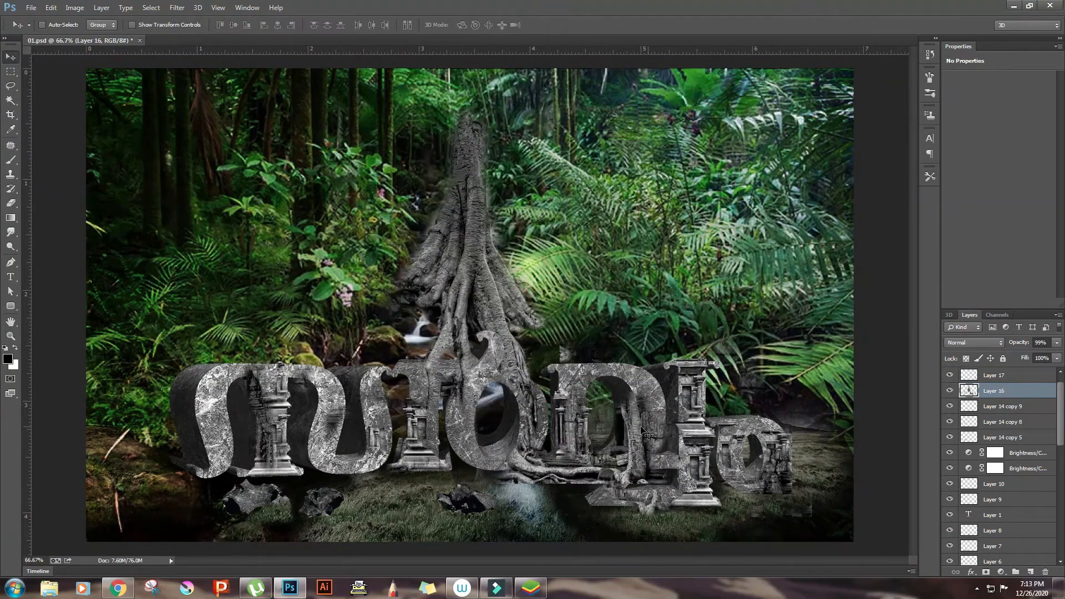
ctrl+right_click(584, 426)
click(615, 466)
drag(546, 354, 568, 346)
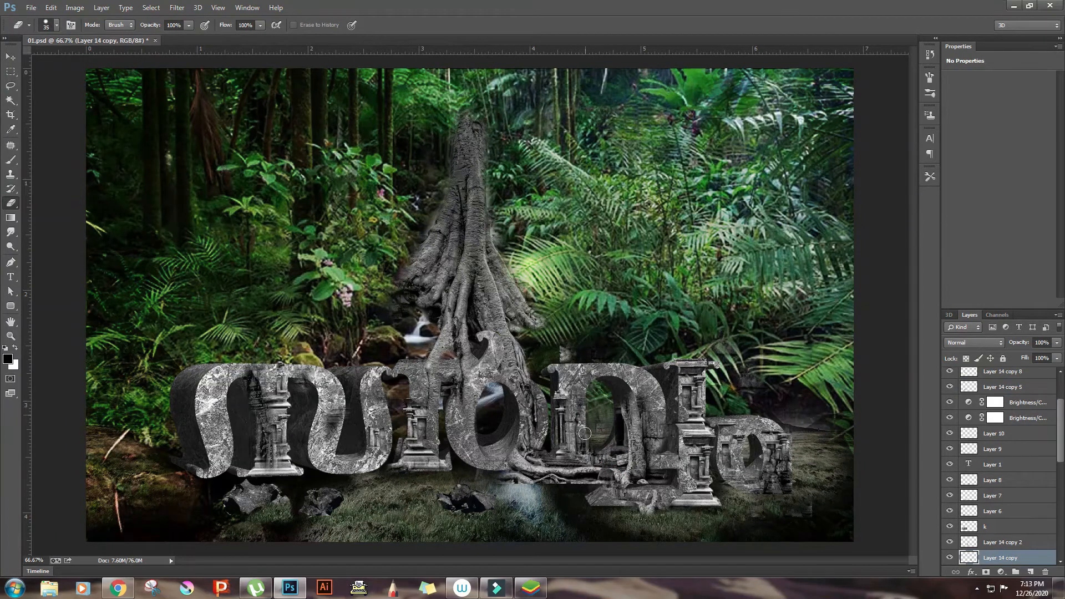
Select Layer 16 and erase the root covering the curved stroke of the arched letter
click(10, 56)
right_click(622, 345)
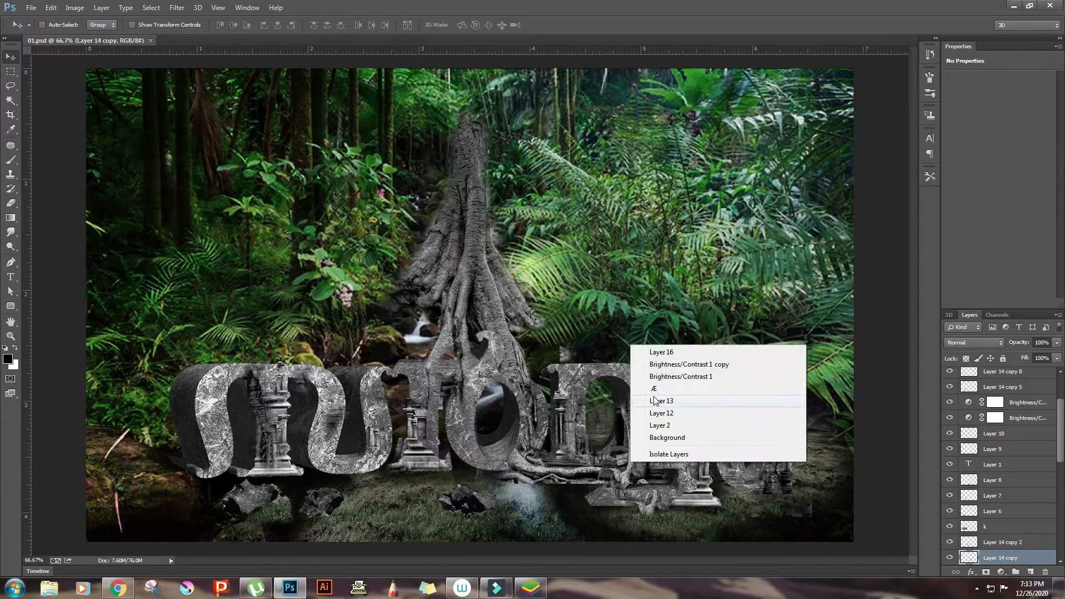
click(637, 348)
key(e)
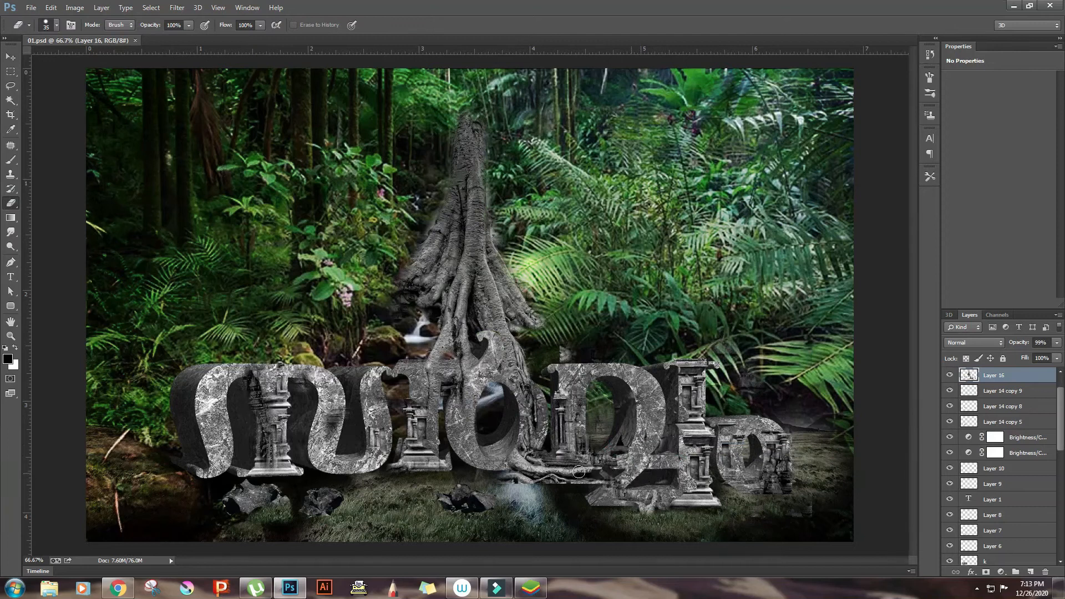
Position the stream copy on Layer 18 behind the round letter's opening and set its blending mode to Normal
key(v)
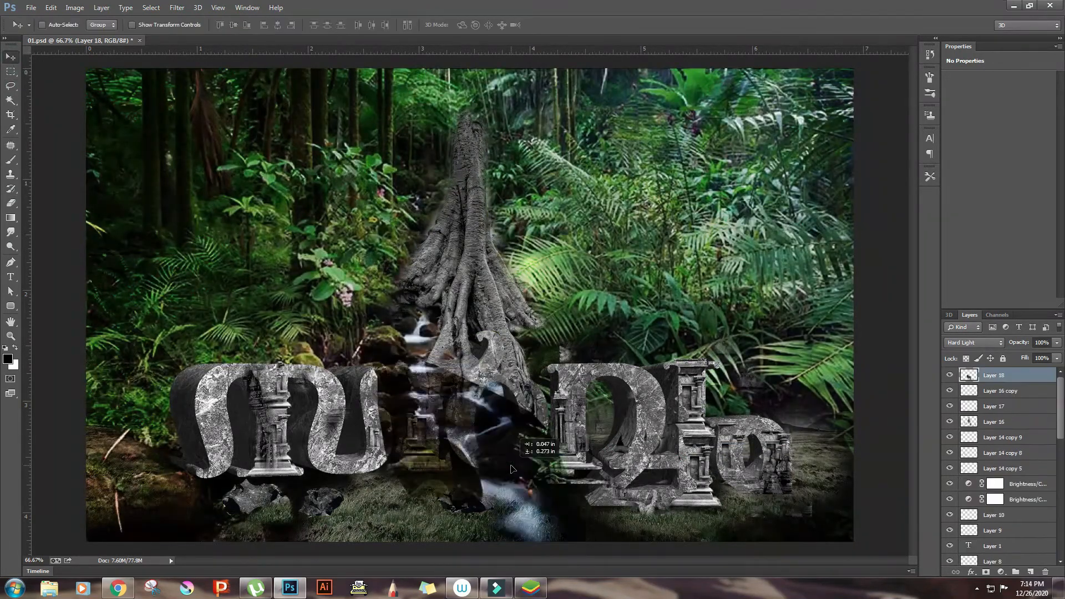
drag(652, 454, 559, 462)
key(Return)
click(973, 342)
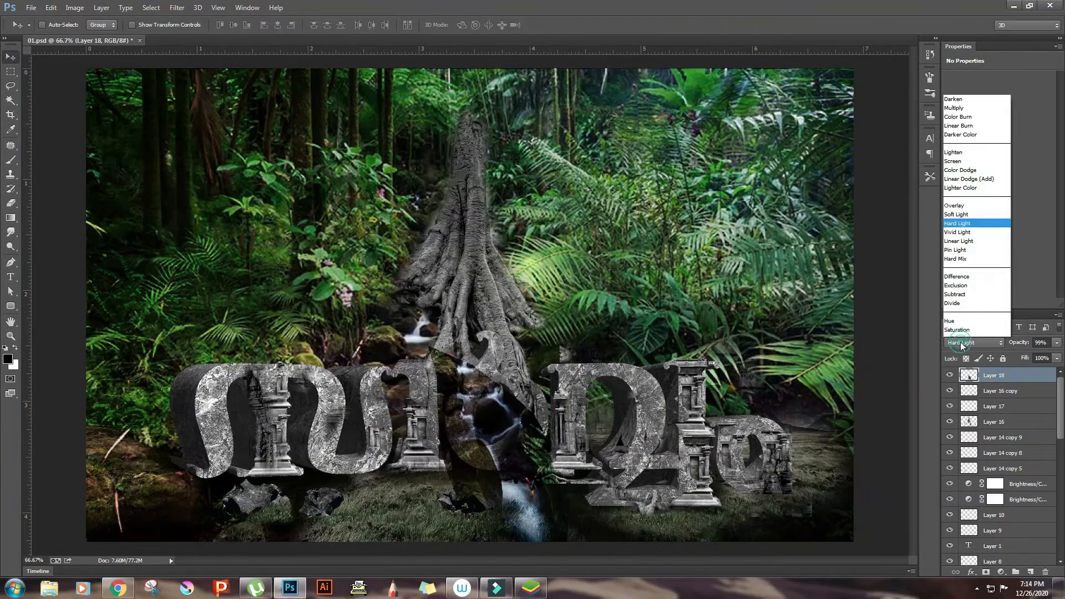
click(957, 57)
Erase Layer 18 around the water flowing through the curled round letter and duplicate the layer
key(e)
key(Return)
drag(486, 380, 496, 394)
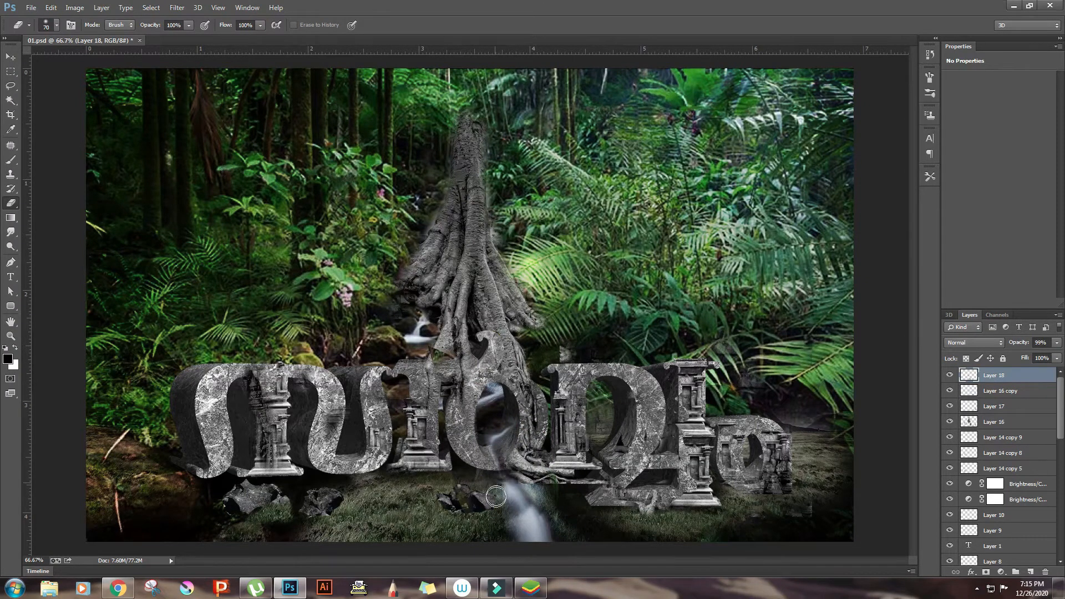
key(ctrl+j)
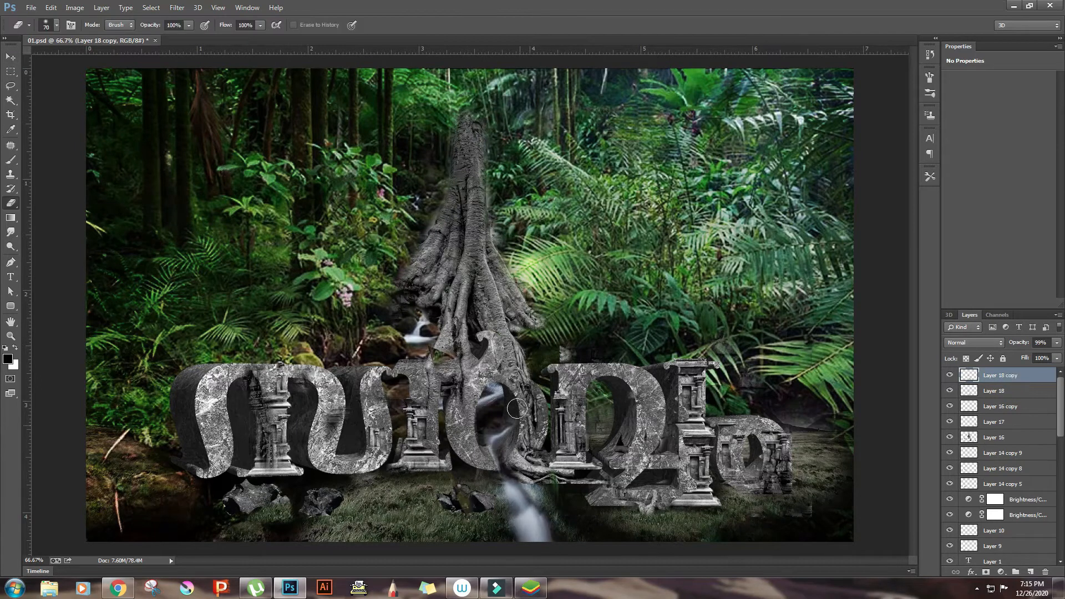
key(v)
ctrl+click(405, 331)
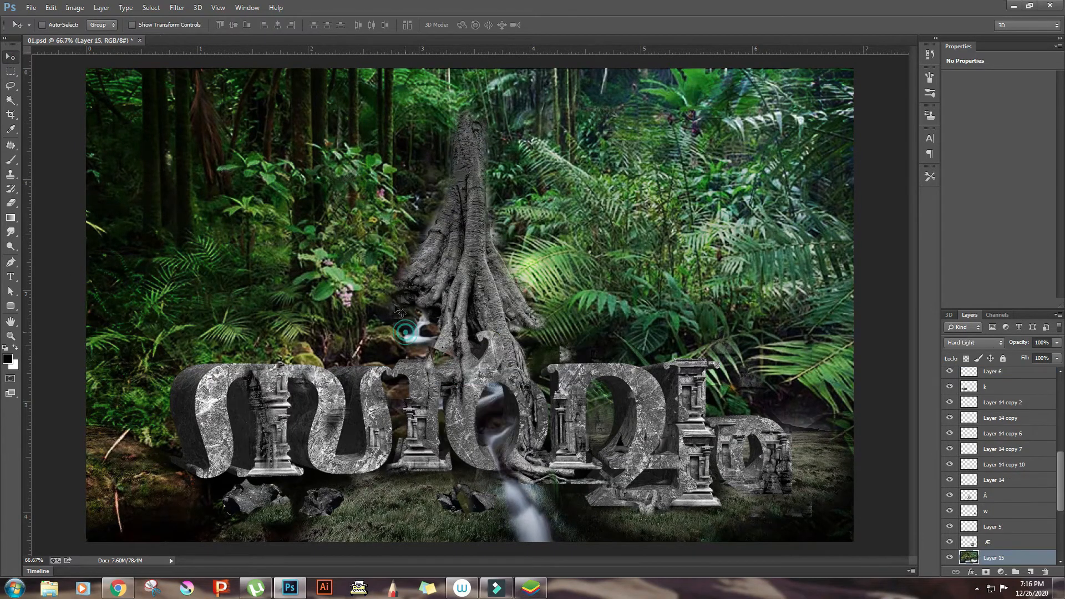
drag(540, 325, 565, 328)
key(ctrl+z)
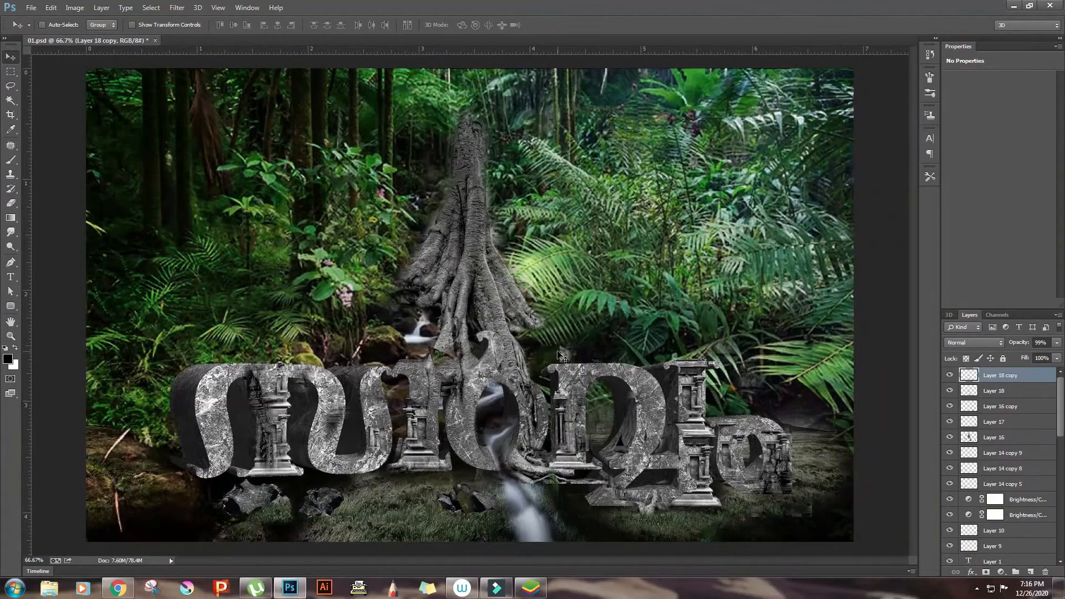
Erase the roots draped over the curled round letter on Layer 16 and undo the last eraser stroke
ctrl+click(522, 359)
key(e)
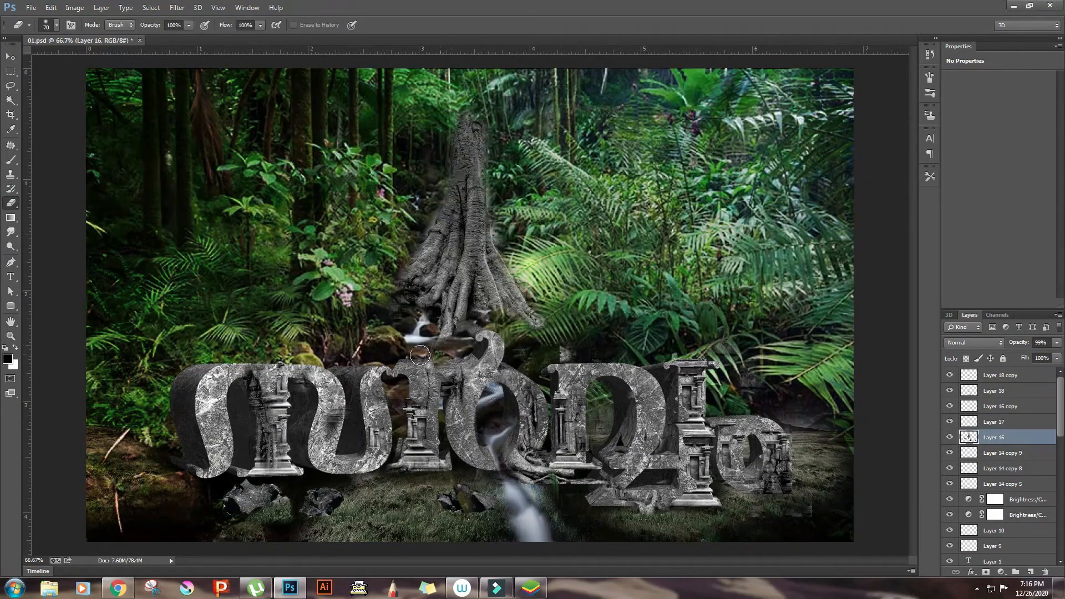
key(ctrl+z)
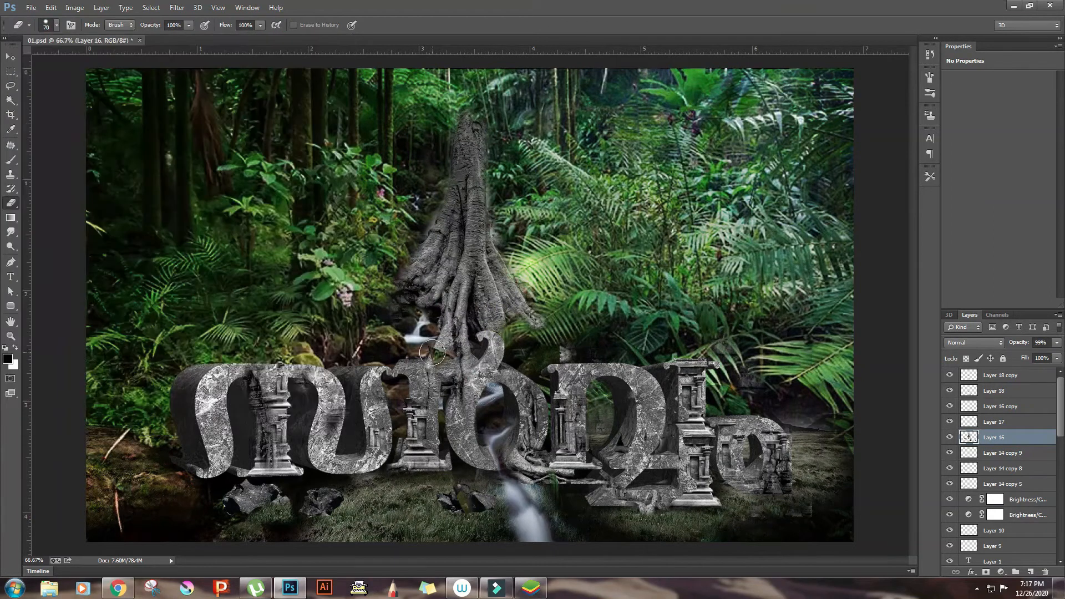
Enlarge the eraser and remove the tree trunk and remaining roots above the title on Layer 16
key(])
key(])
key(])
key(])
key(])
mouse_move(472, 325)
mouse_down()
mouse_move(561, 311)
mouse_move(428, 319)
mouse_move(518, 268)
mouse_move(476, 121)
mouse_up()
key(v)
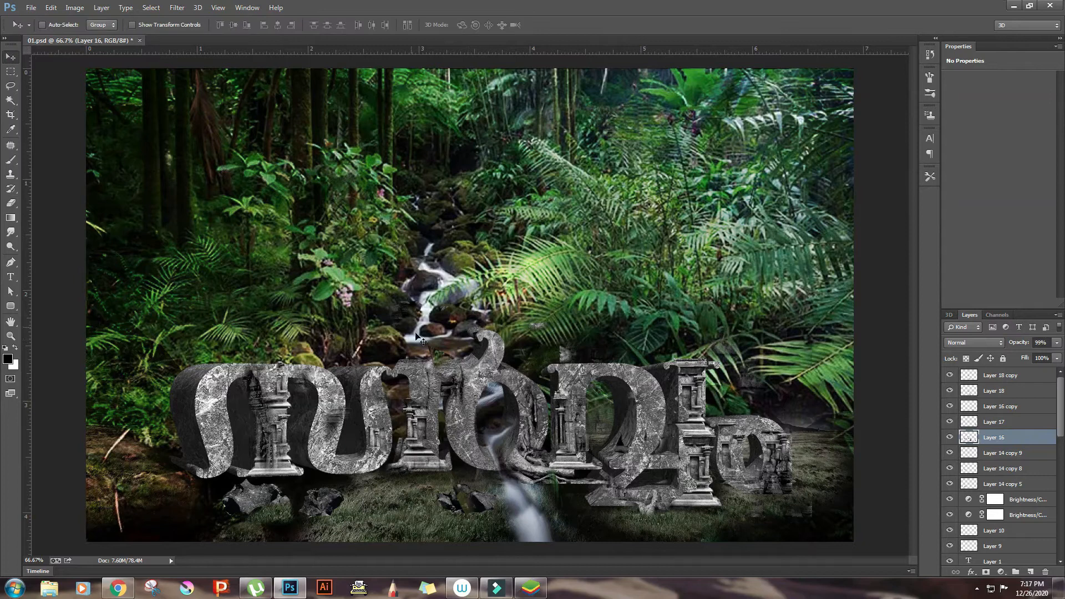
right_click(466, 359)
click(532, 399)
drag(533, 399, 502, 355)
key(ctrl+z)
Select Layer 18 and clean up the stream piece around the small rocks below the title
right_click(442, 354)
click(466, 373)
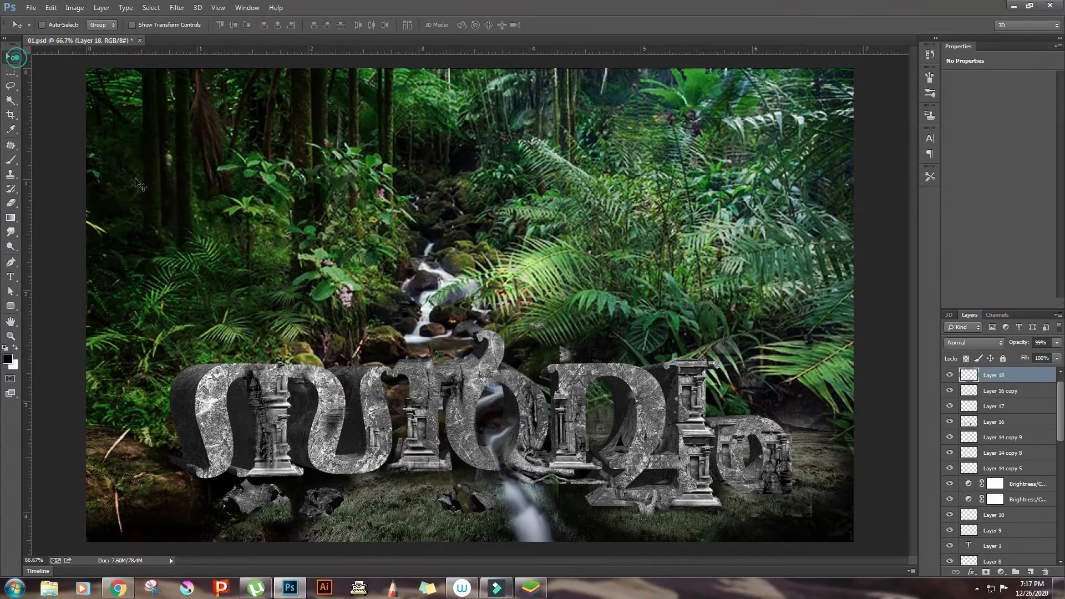
key(ctrl+j)
key(e)
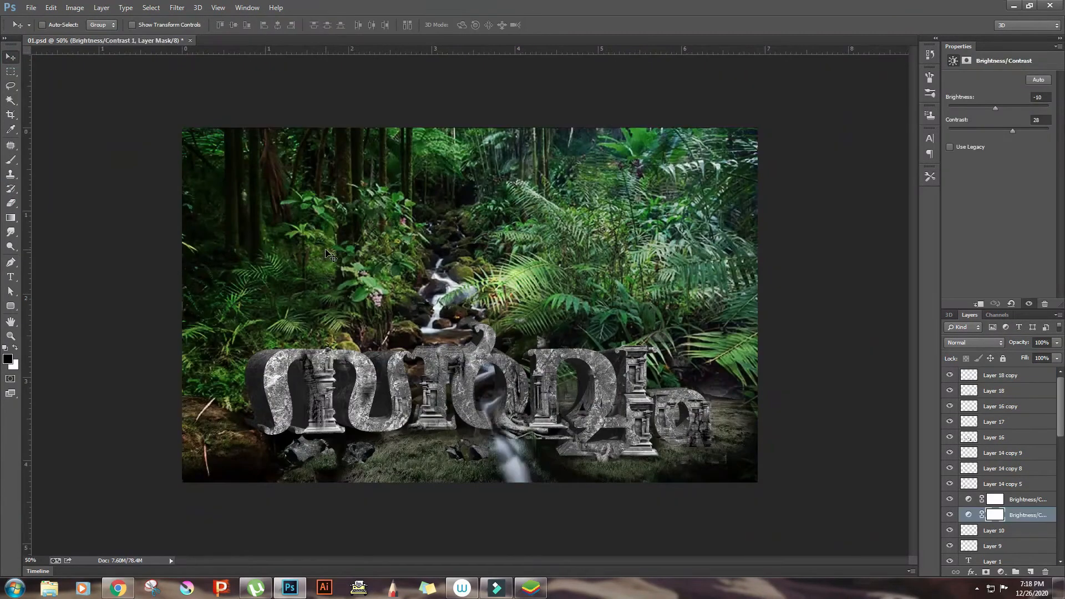
drag(421, 458, 482, 466)
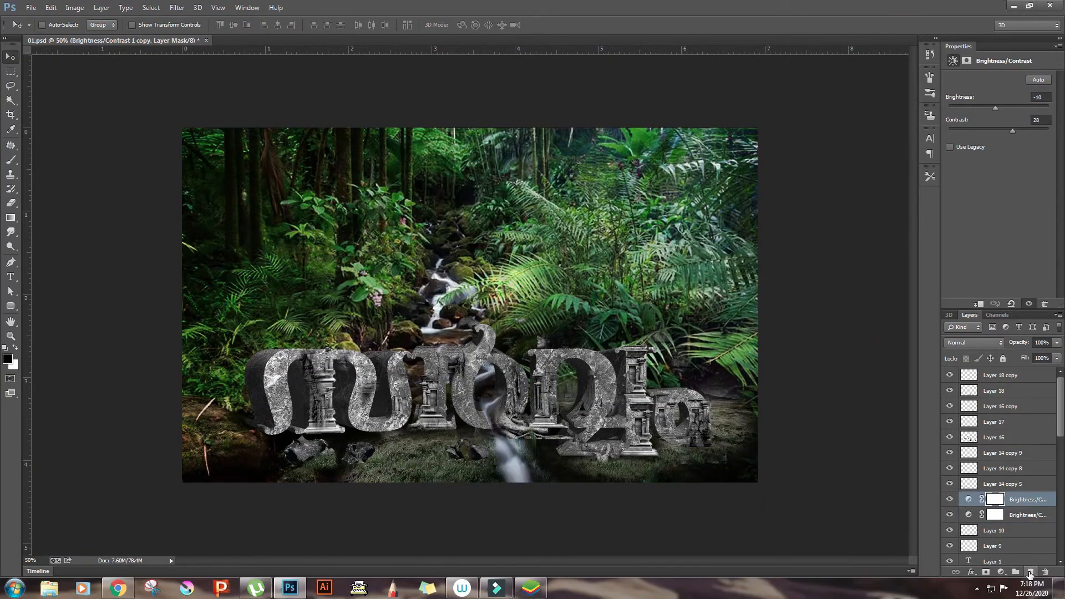
Add a new Multiply layer, sample a dark colour from the ground and prepare the brush for shadow painting
click(1030, 571)
click(10, 129)
click(358, 471)
click(10, 161)
click(972, 343)
click(960, 91)
click(55, 25)
Paint soft shadows on the ground beneath the title and move the shadow layer directly above Layer 15
drag(298, 471, 438, 456)
key(bracketleft)
mouse_move(404, 451)
mouse_down()
mouse_move(290, 449)
mouse_move(446, 431)
mouse_up()
drag(1037, 501, 1010, 550)
mouse_move(527, 446)
mouse_down()
mouse_move(657, 450)
mouse_move(705, 400)
mouse_up()
Enlarge the brush and darken the jungle foliage above the title's right half on Layer 19
key(bracketright)
key(bracketright)
key(bracketright)
key(bracketright)
key(bracketright)
mouse_move(678, 330)
mouse_down()
mouse_move(654, 312)
mouse_move(333, 202)
mouse_move(190, 368)
mouse_move(328, 155)
mouse_move(597, 213)
mouse_up()
key(bracketright)
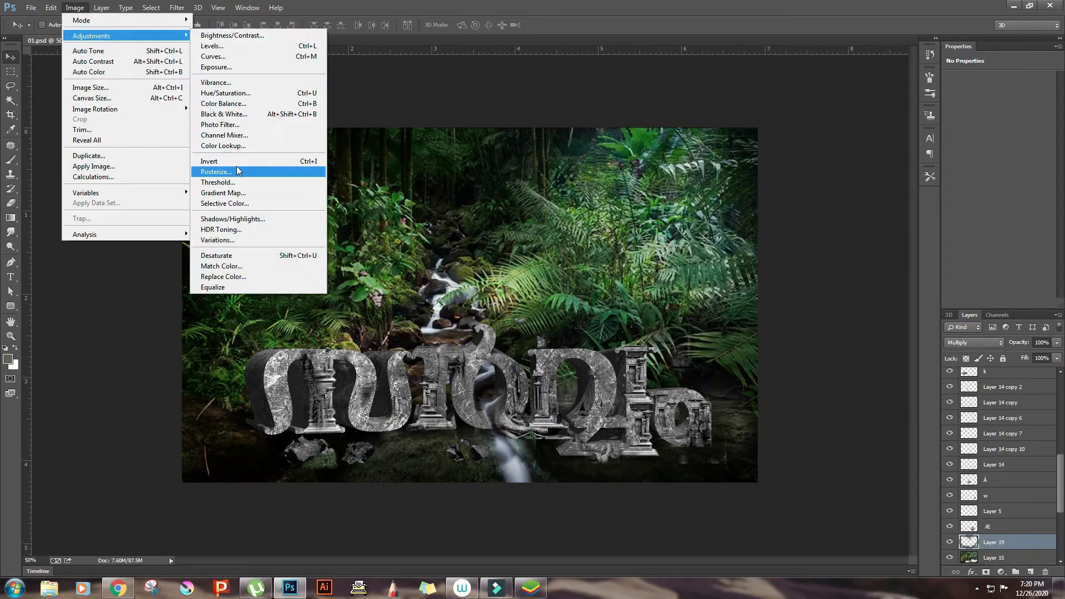
Try Color Lookup 3D LUT looks, including EdgyAmber.3DL, on the stream background of Layer 15
click(244, 167)
click(776, 125)
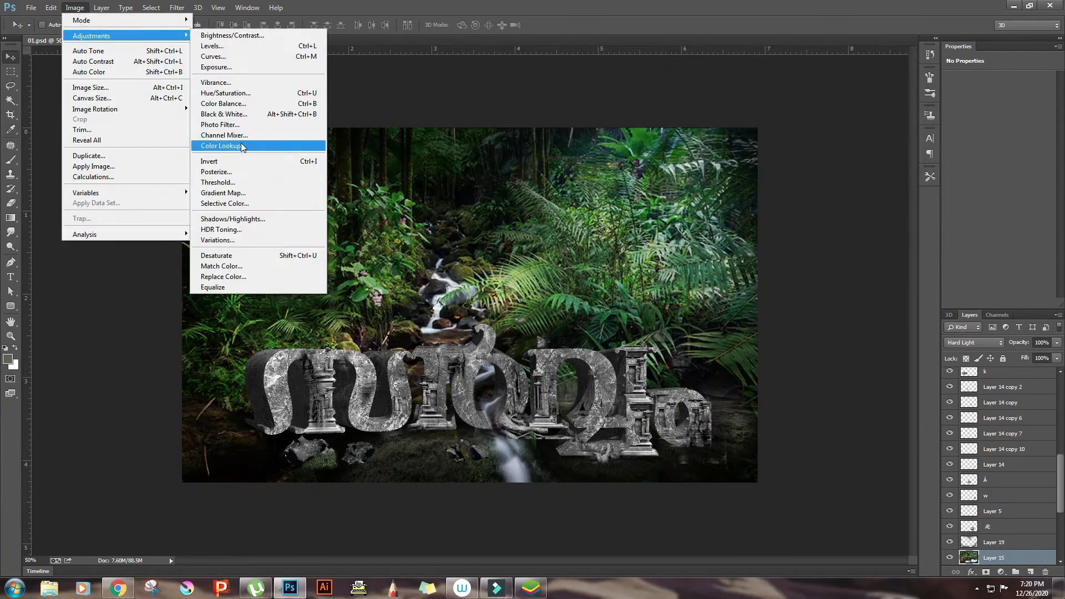
click(249, 138)
scroll(779, 114, down, 1)
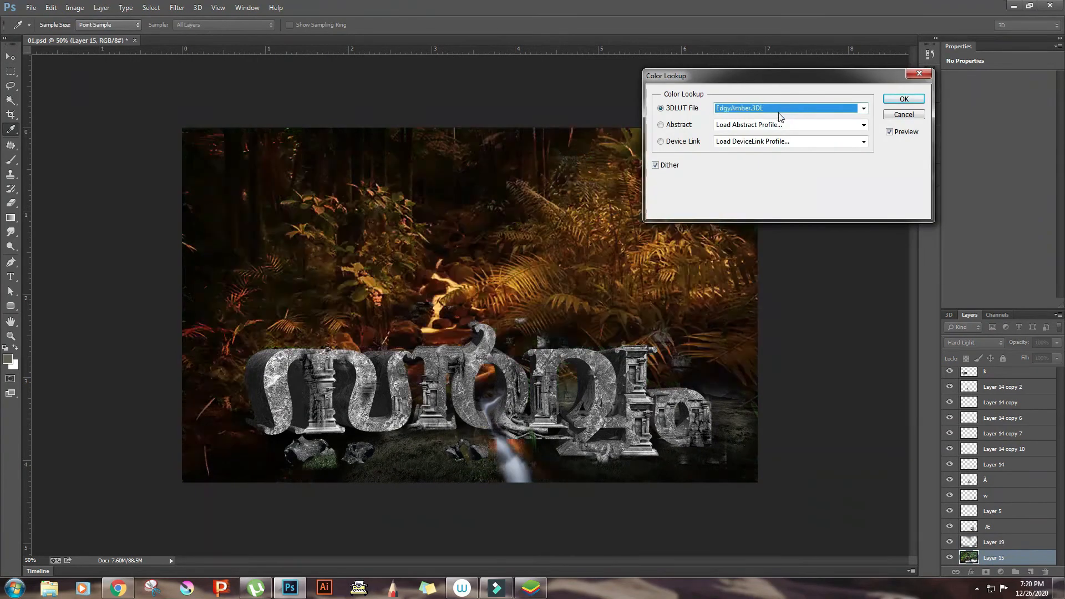
Paint black over the ground of the new jungle background and delete the stream piece beneath the title
mouse_move(274, 495)
mouse_down()
mouse_move(511, 328)
mouse_move(452, 286)
mouse_up()
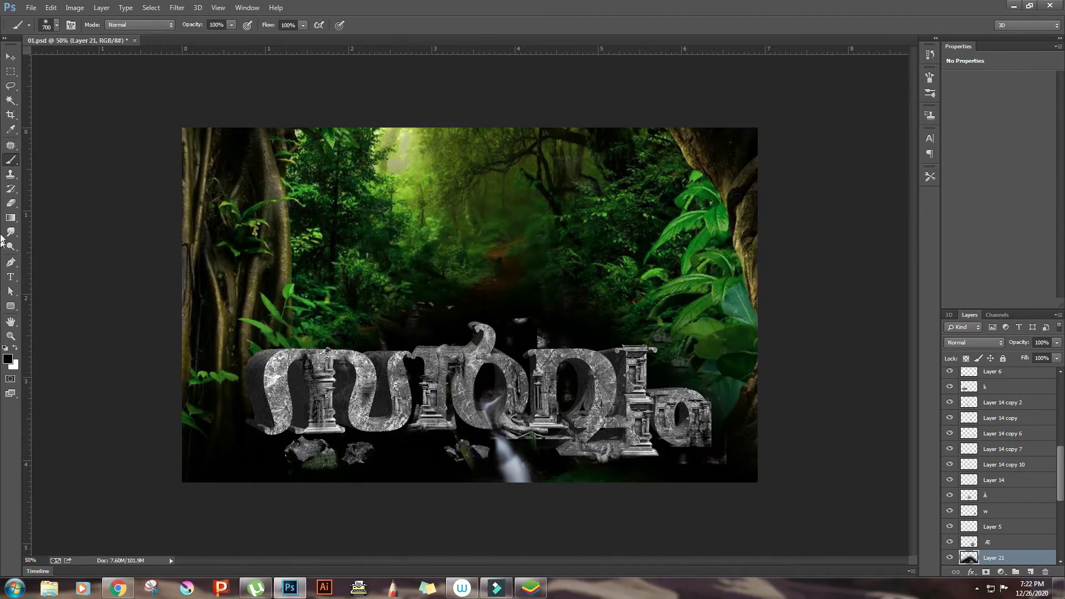
key(v)
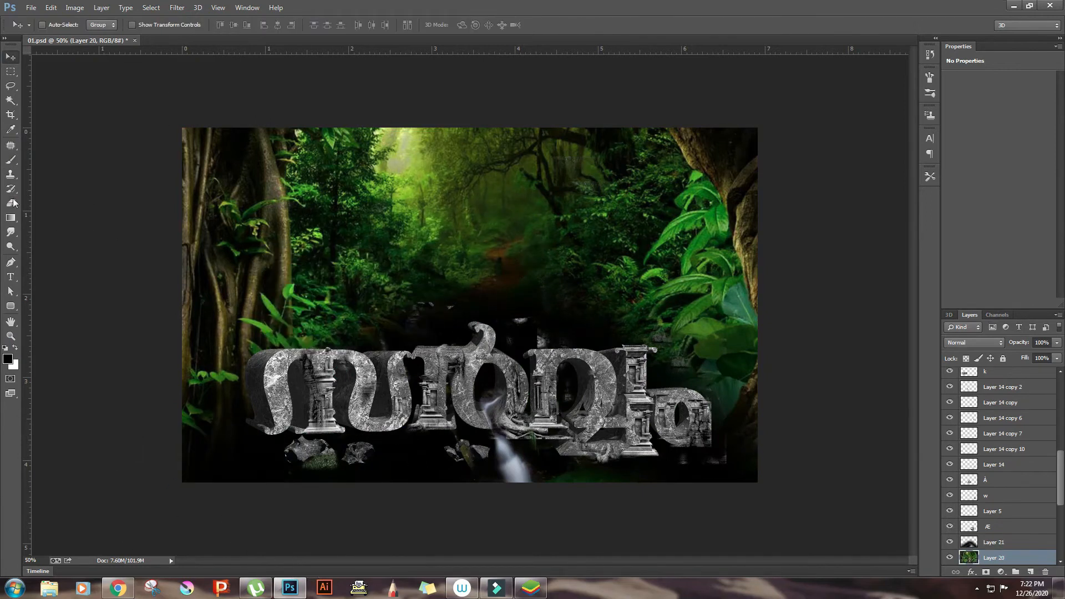
mouse_move(509, 459)
mouse_down()
mouse_move(542, 464)
mouse_move(497, 453)
mouse_up()
key(Delete)
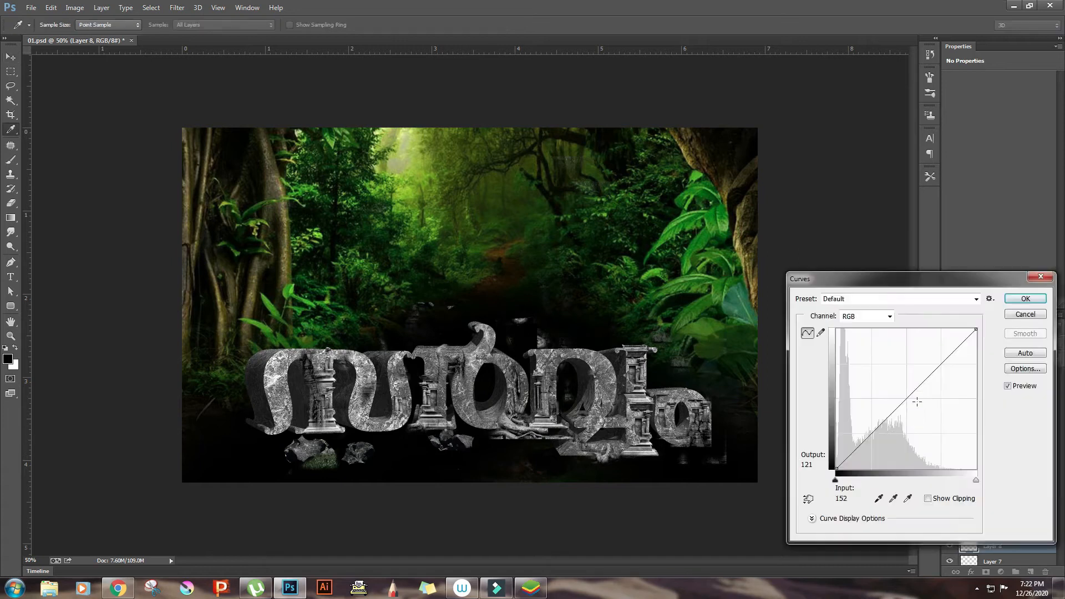
Brighten Layer 8 slightly by raising the midtones of its RGB curve
click(903, 392)
key(Return)
Erase the stray remnants behind the title and the roots under its middle letters on Layer 16 copy and Layer 16
key(e)
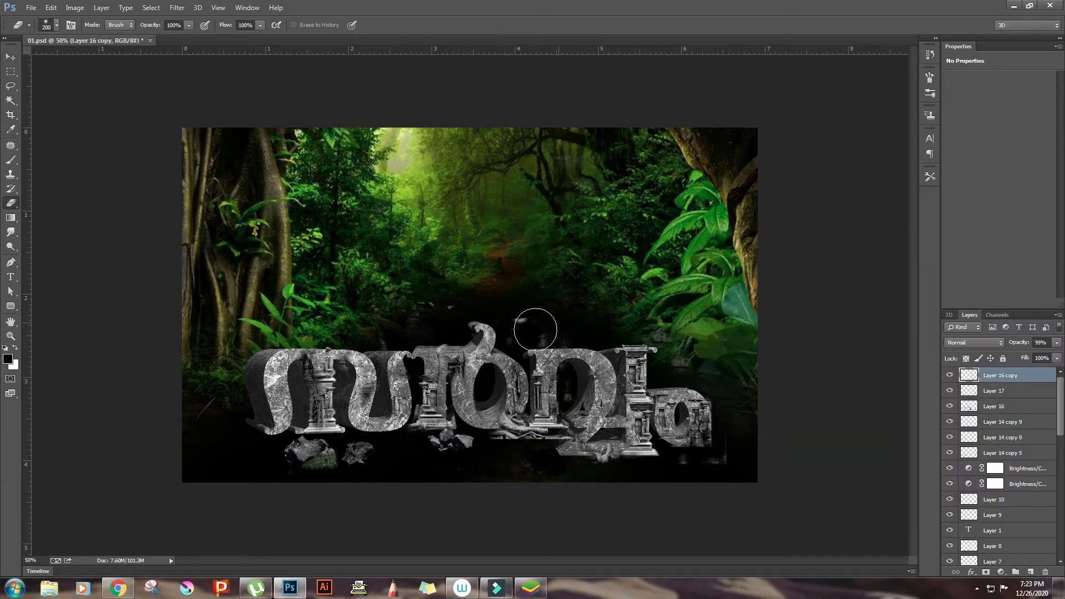
ctrl+right_click(521, 320)
click(536, 330)
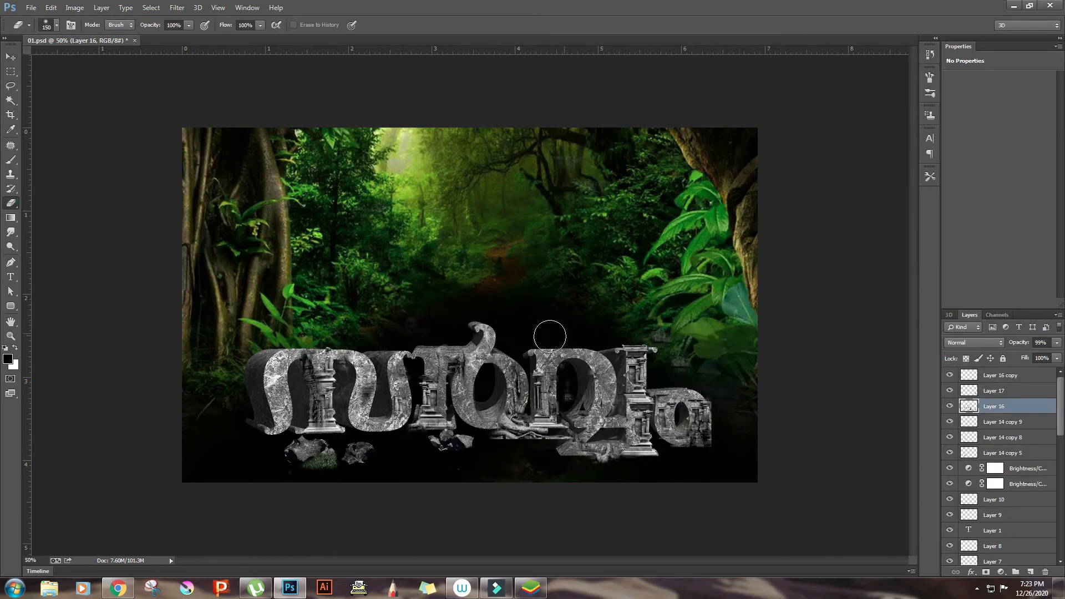
drag(506, 440, 541, 427)
key(ctrl+z)
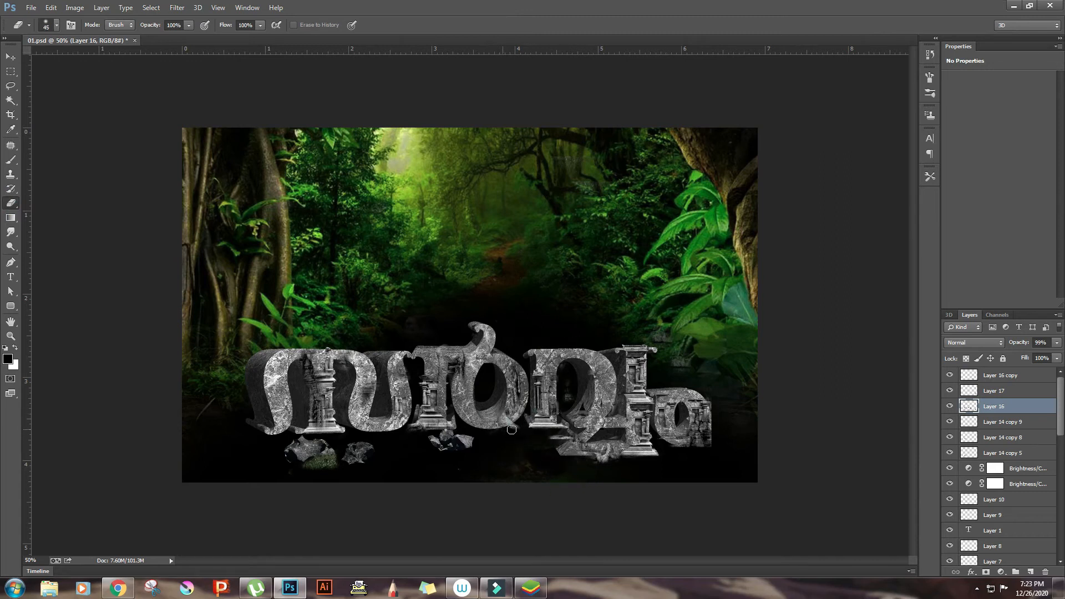
key(v)
right_click(598, 444)
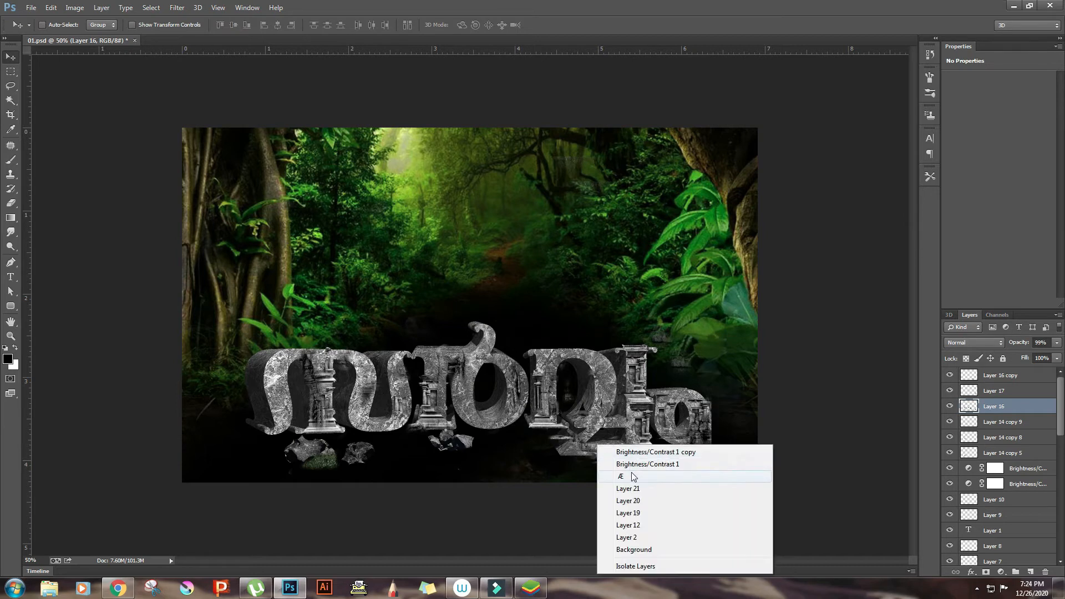
click(631, 475)
right_click(607, 460)
click(641, 374)
right_click(607, 460)
click(632, 385)
Shift the rocks beneath the title's first letters slightly to the left, then select the Æ layer
right_click(224, 441)
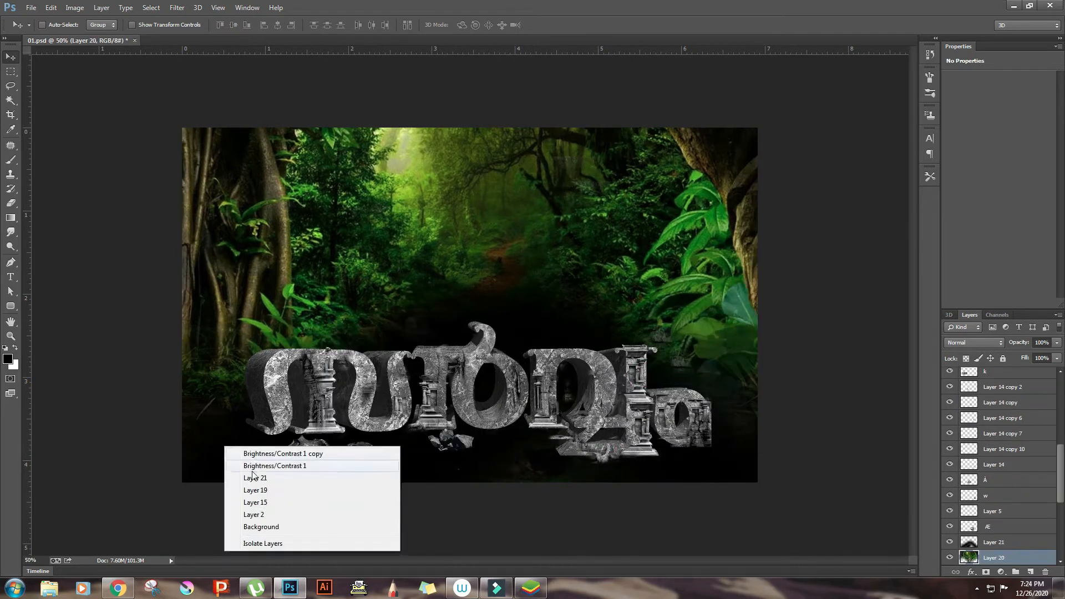
click(321, 475)
drag(308, 454, 301, 455)
right_click(321, 462)
click(355, 388)
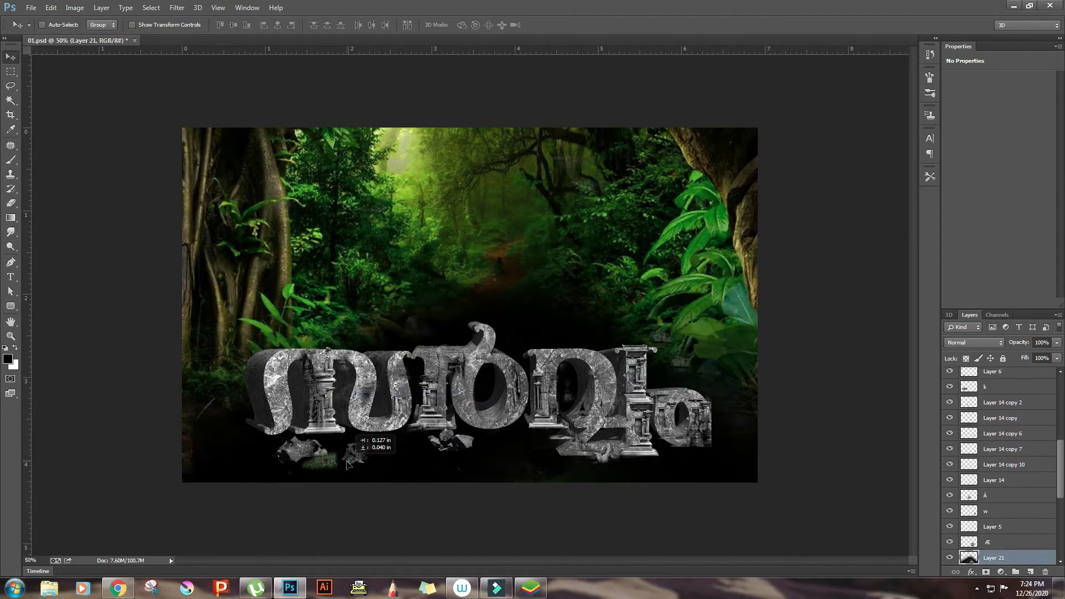
right_click(331, 460)
click(363, 423)
right_click(330, 462)
click(371, 387)
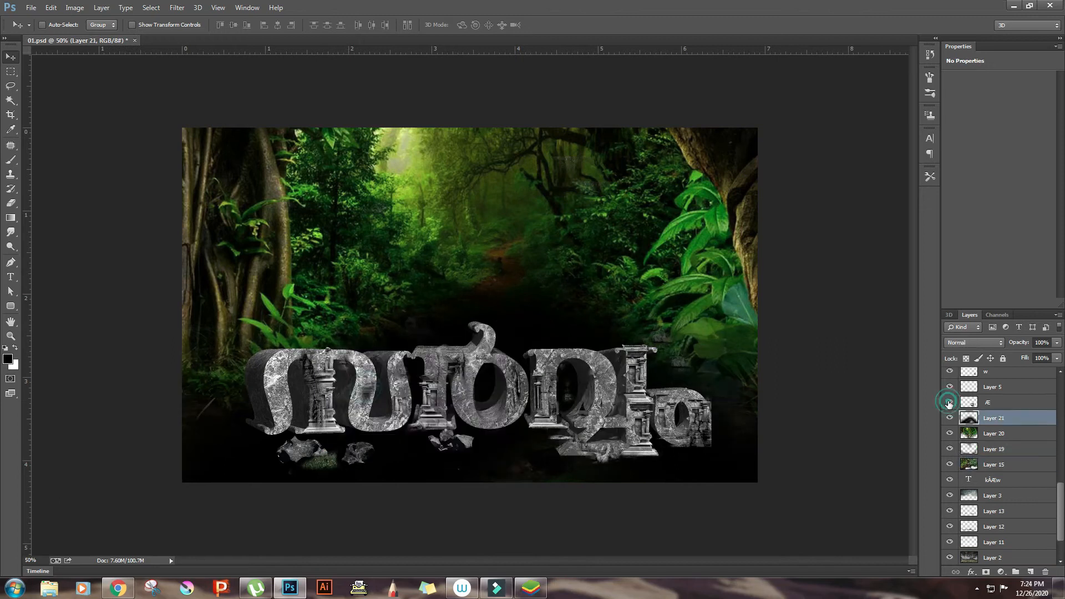
right_click(574, 455)
click(611, 455)
right_click(310, 185)
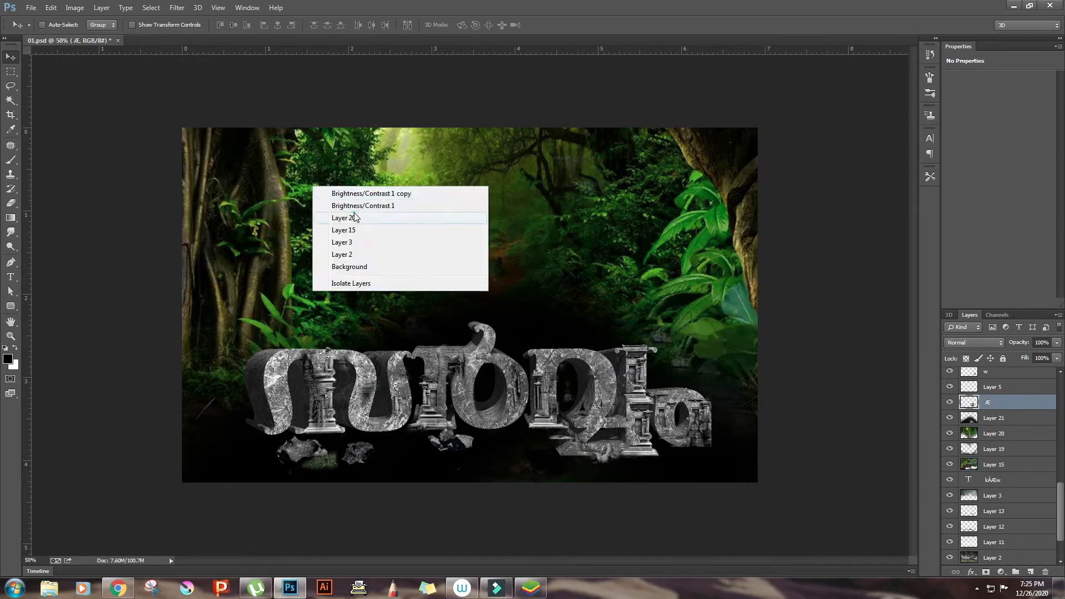
click(344, 216)
key(ctrl+u)
click(962, 218)
Try 3D LUT, abstract and device link looks on the jungle background of Layer 20 with Color Lookup
click(74, 7)
click(222, 145)
click(775, 109)
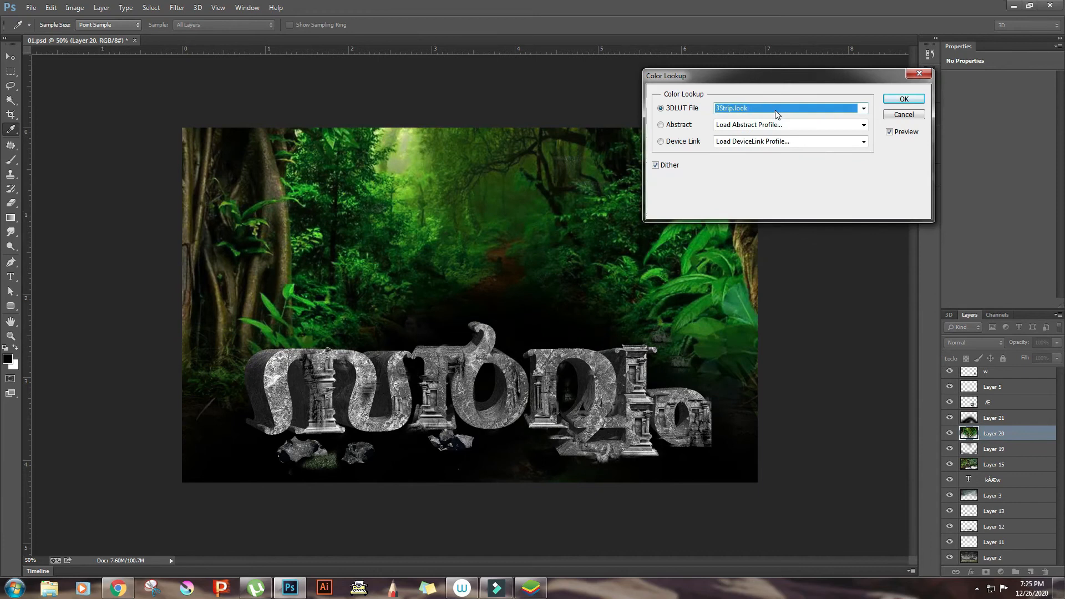
scroll(775, 112, down, 5)
click(763, 124)
click(763, 177)
click(763, 141)
click(754, 199)
key(Escape)
Erase the black paint on Layer 21 around the title with a large soft eraser to reveal more jungle
key(v)
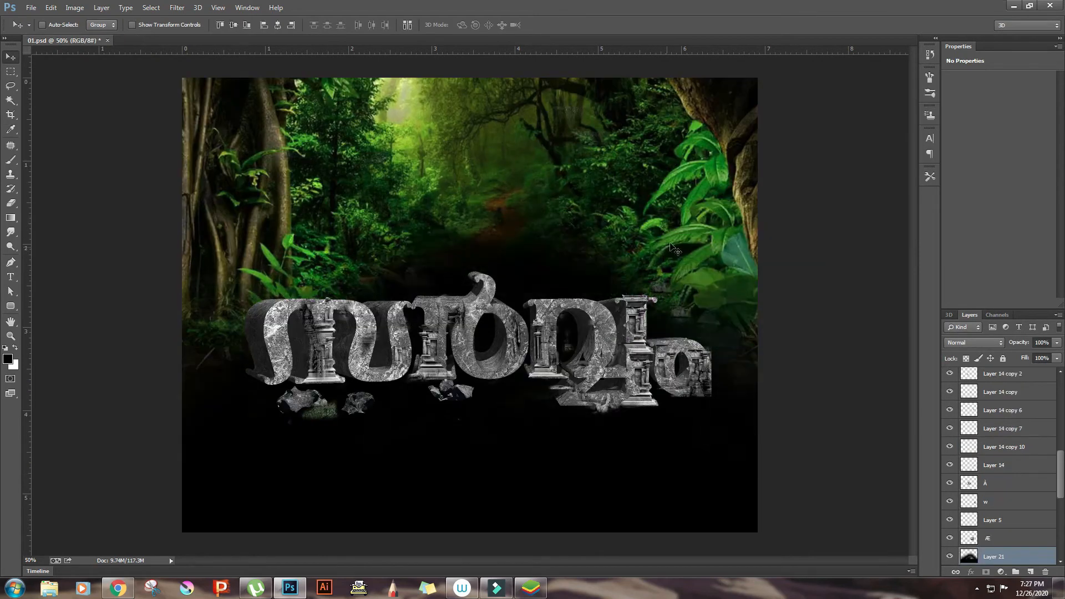
right_click(712, 201)
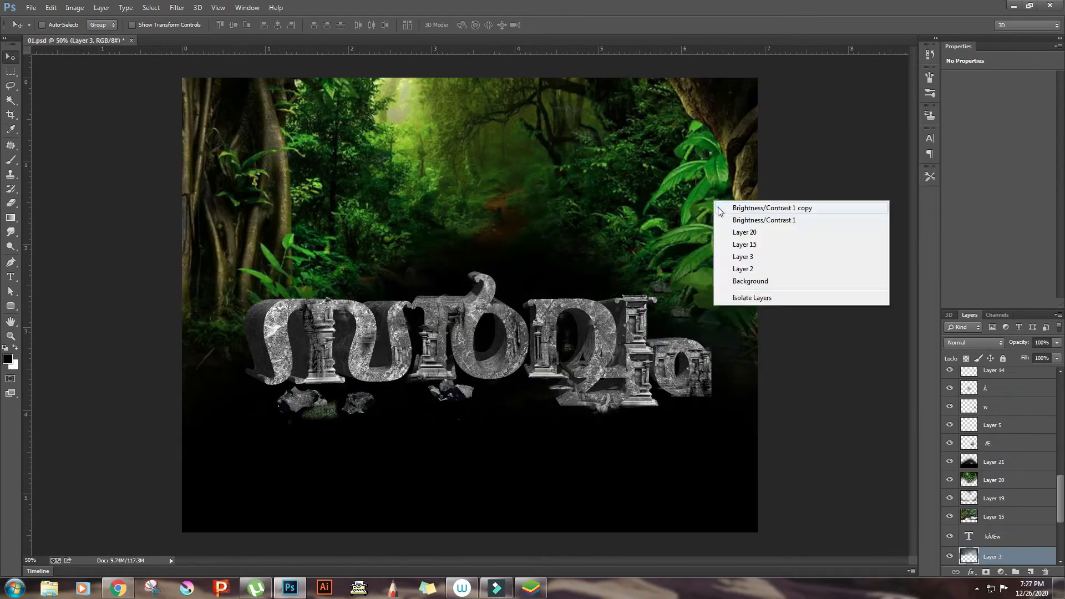
click(737, 205)
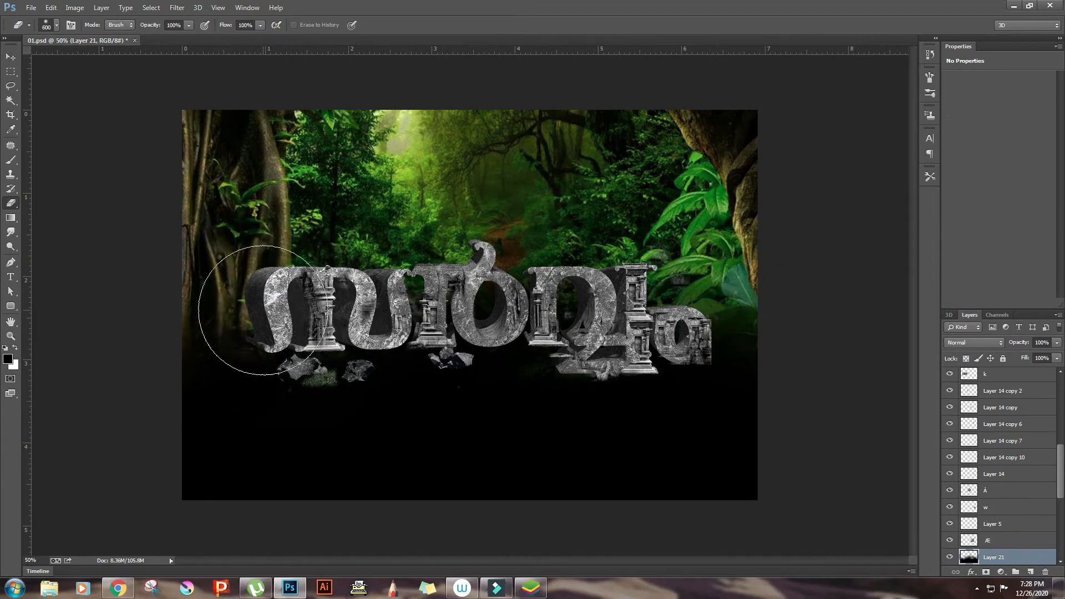
mouse_move(456, 291)
mouse_down()
mouse_move(527, 291)
mouse_move(621, 320)
mouse_up()
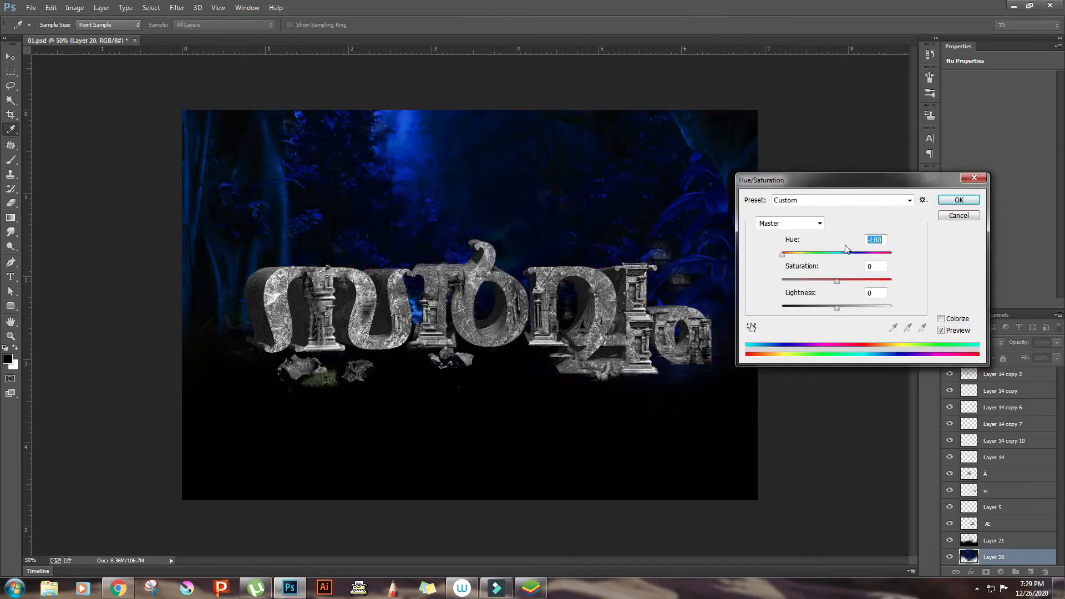
Set the hue of the jungle background on Layer 20 to -4 with Hue/Saturation
drag(845, 250, 836, 256)
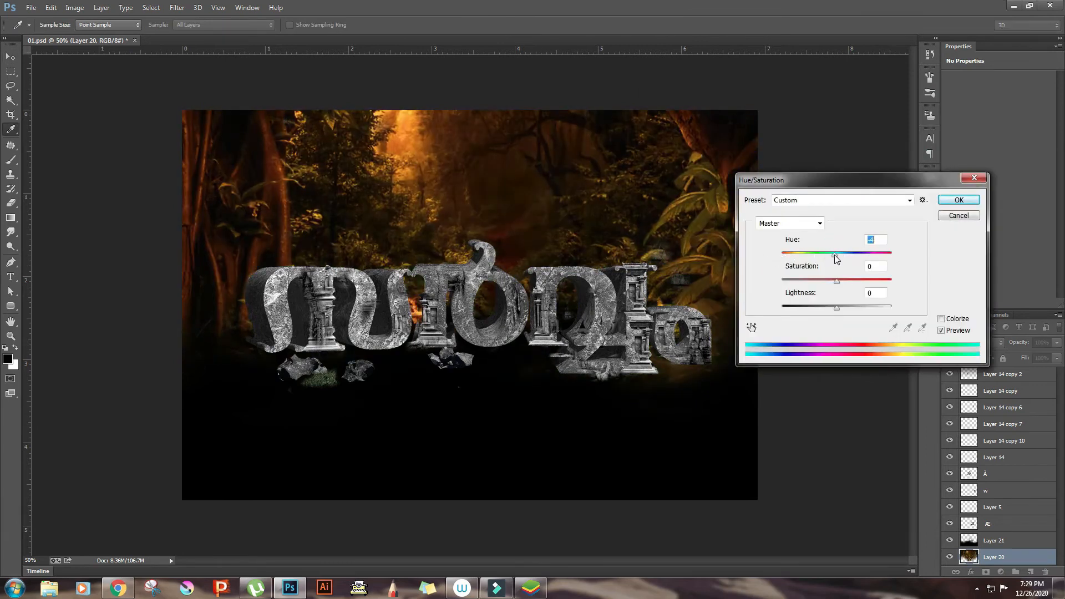
key(Return)
Set Layer 22 to the Overlay blend mode and start painting warm orange on the title's first letter
click(11, 160)
click(973, 342)
click(958, 190)
click(246, 293)
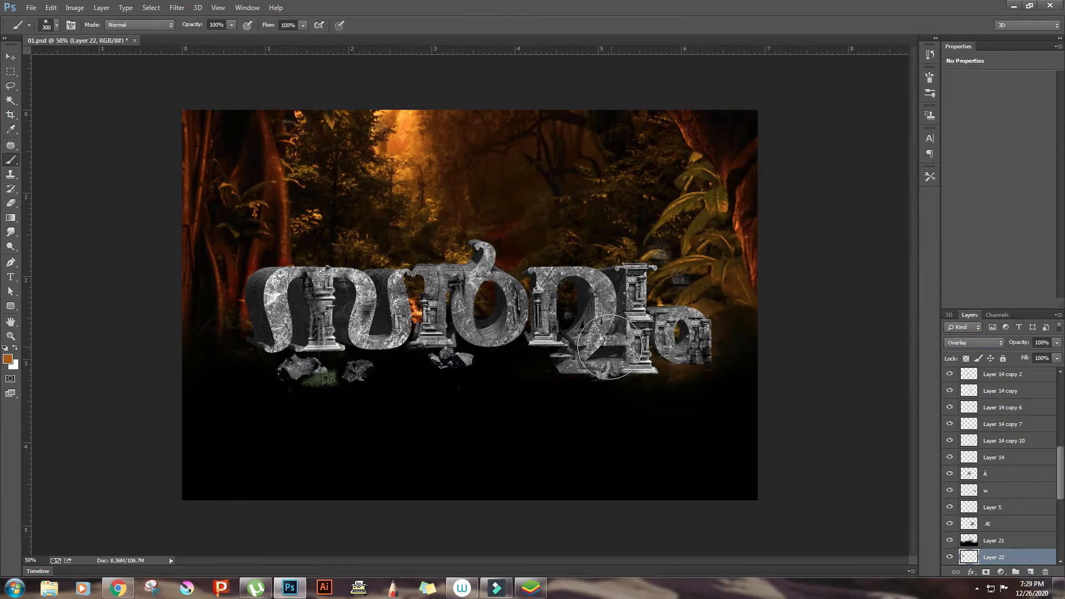
Tint the stone letters orange on Layer 22 in Color mode and erase the excess tint
click(262, 307)
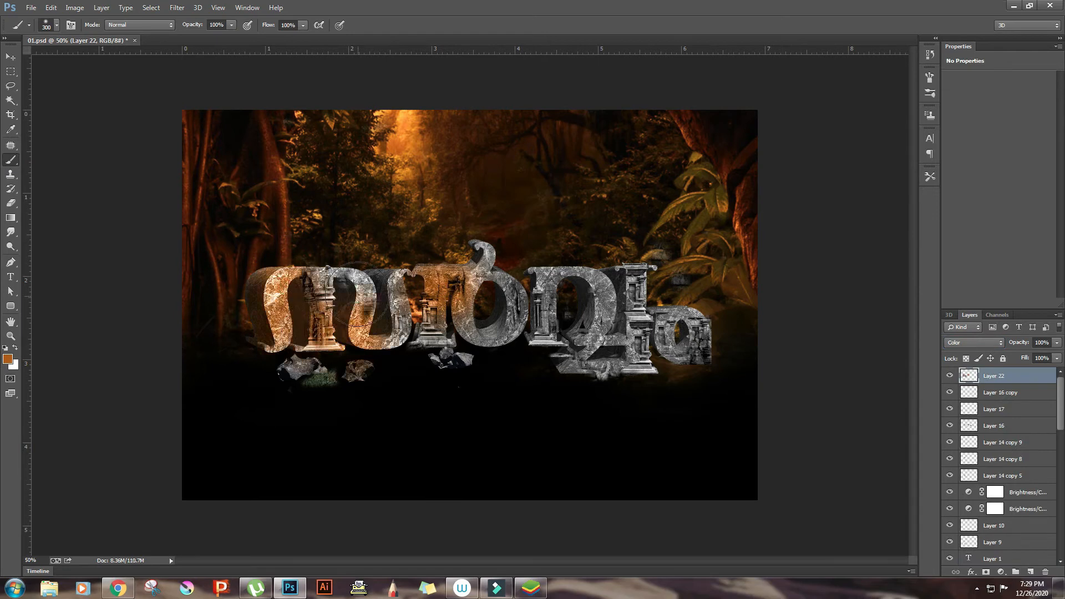
mouse_move(633, 394)
mouse_down()
mouse_move(487, 249)
mouse_move(405, 354)
mouse_up()
click(11, 203)
mouse_move(260, 305)
mouse_down()
mouse_move(288, 327)
mouse_move(293, 308)
mouse_move(363, 350)
mouse_move(455, 313)
mouse_up()
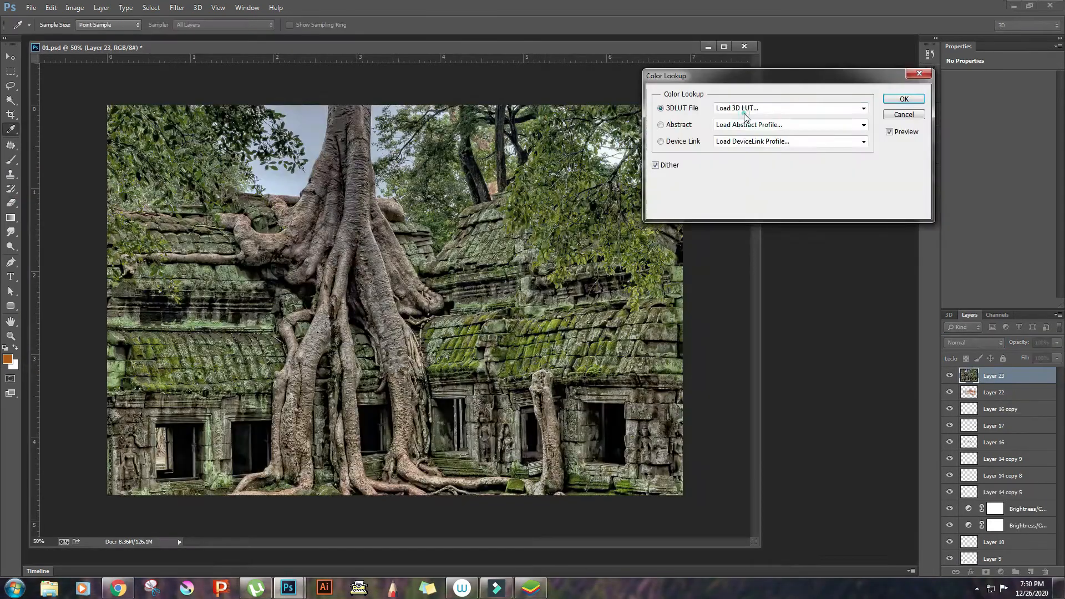
Apply an amber Color Lookup grade to the temple image on Layer 23 and erase its upper part
key(Return)
mouse_move(283, 128)
mouse_down()
mouse_move(608, 237)
mouse_move(131, 218)
mouse_move(648, 167)
mouse_up()
Lower the opacity of the temple image on Layer 23 to 18%
click(1056, 343)
drag(1056, 356, 1024, 356)
drag(149, 421, 279, 493)
key(ctrl+z)
click(1056, 342)
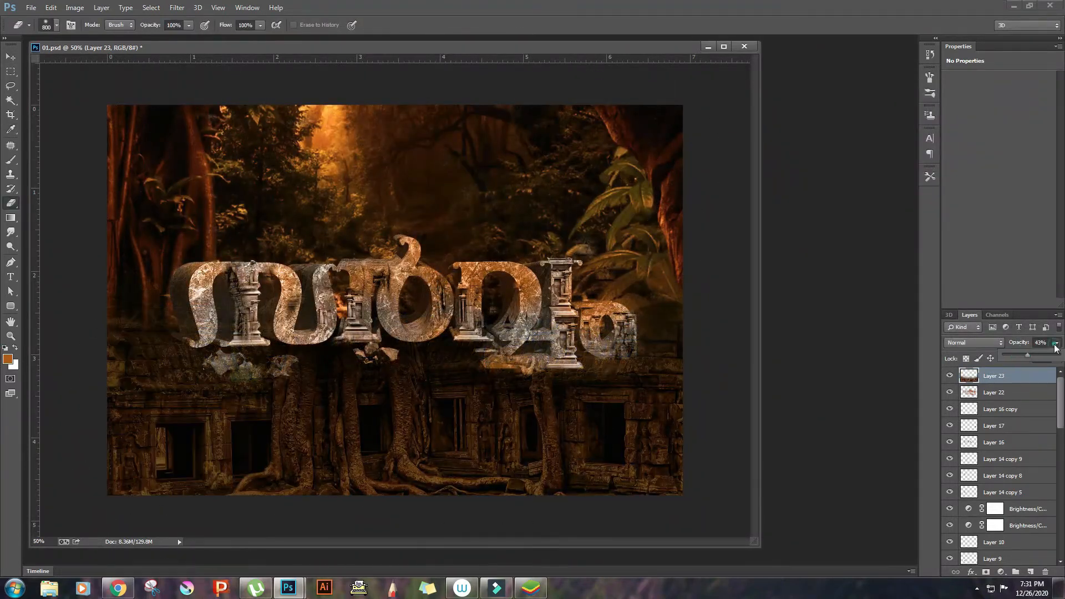
drag(1025, 353, 1010, 353)
Reduce the eraser to 500 px and fade out the lower part and sides of the temple image on Layer 23
key(bracketleft)
key(bracketleft)
key(bracketleft)
mouse_move(142, 490)
mouse_down()
mouse_move(654, 452)
mouse_move(736, 276)
mouse_up()
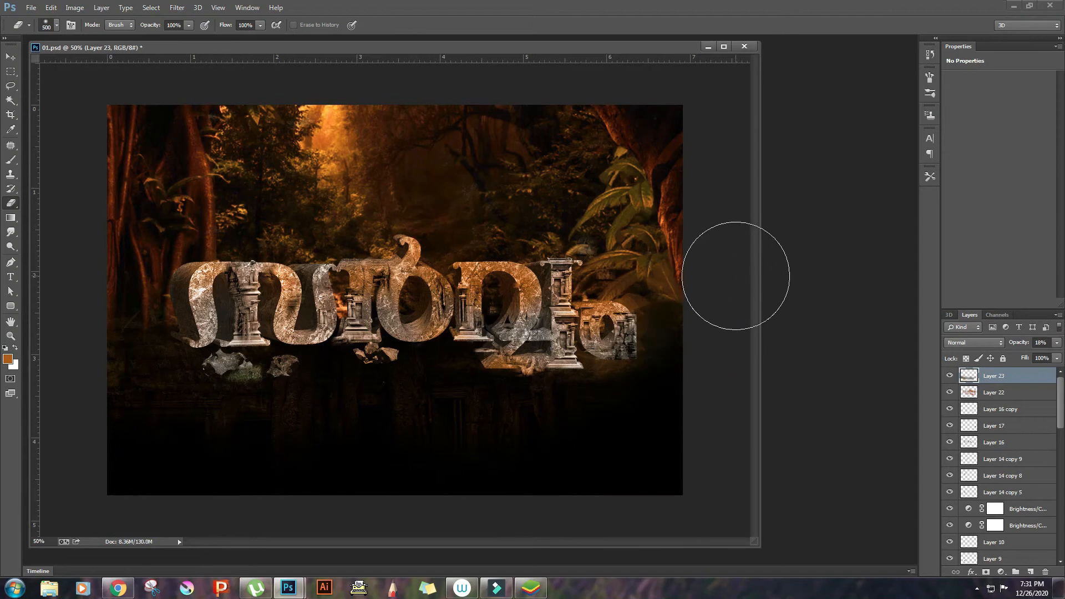
Reduce the eraser to 250 px and remove orange tint on Layer 22 from the stone base under the title's right-hand letters
key(bracketleft)
key(bracketleft)
key(bracketleft)
key(alt+bracketleft)
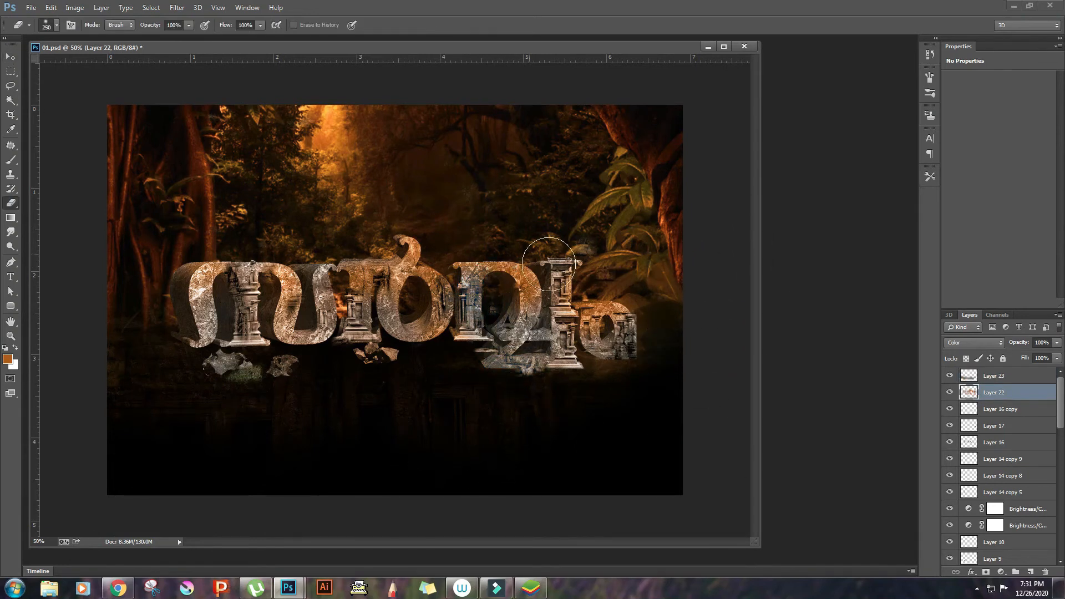
key(alt+bracketright)
Raise the opacity of the temple image on Layer 23 and duplicate the layer
click(1057, 343)
drag(1014, 355, 1041, 358)
click(11, 56)
key(ctrl+j)
Select Layer 22, the orange tint over the title, and lower its opacity to 70%
right_click(397, 275)
click(442, 283)
click(10, 203)
click(1056, 343)
click(10, 57)
Add a new layer at the top of the stack and set its blend mode to Overlay
click(1030, 571)
key(ctrl+shift+bracketright)
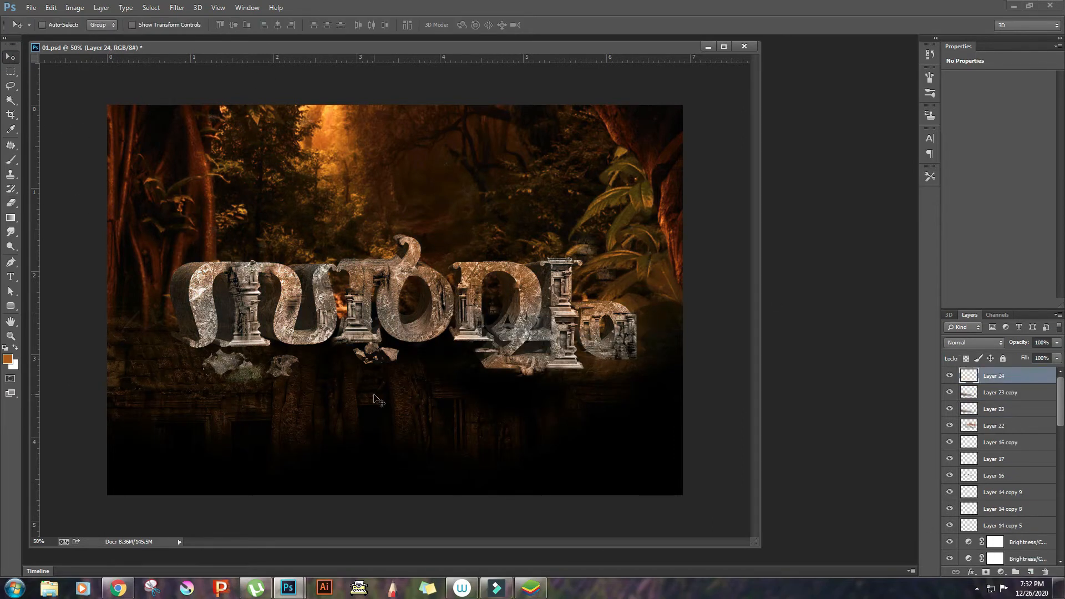
key(b)
click(973, 342)
click(957, 190)
Paint orange highlights with a smaller brush over each title letter and the rocks beneath on Layer 24
key(bracketleft)
key(bracketleft)
key(bracketleft)
key(bracketleft)
key(bracketleft)
drag(203, 280, 194, 332)
drag(244, 302, 244, 333)
drag(292, 294, 310, 332)
drag(389, 289, 410, 327)
drag(466, 294, 466, 330)
drag(557, 288, 565, 352)
click(491, 367)
drag(388, 362, 166, 369)
Lower the opacity of the orange highlights on Layer 24
key(e)
click(1056, 343)
drag(1058, 357, 1020, 359)
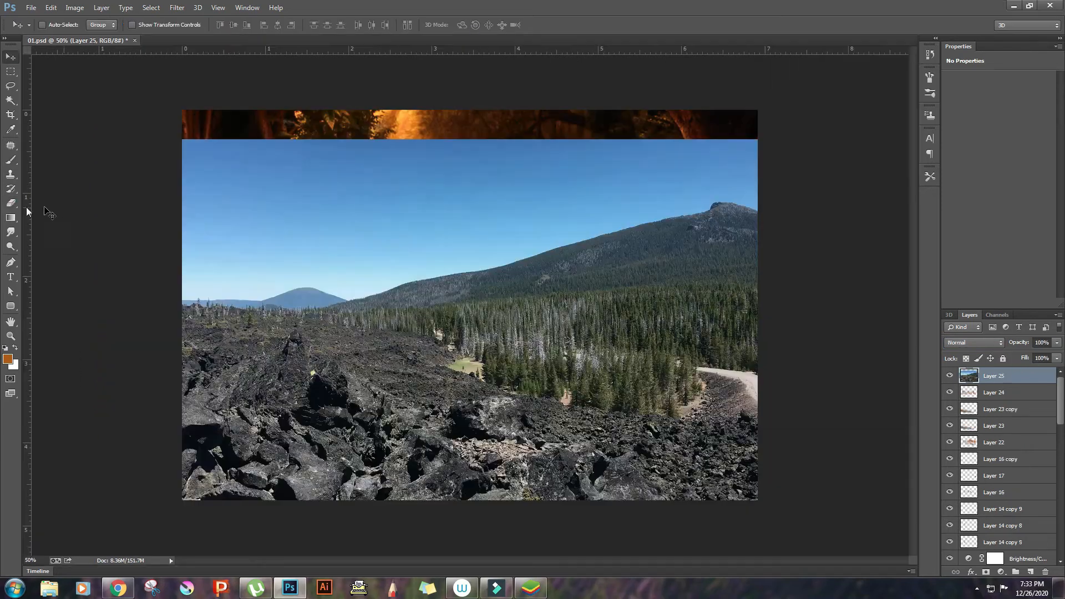
Erase the sky and forest from the lava-rock landscape on Layer 25, leaving rocks as the foreground
mouse_move(383, 261)
mouse_down()
mouse_move(257, 190)
mouse_move(213, 281)
mouse_move(564, 361)
mouse_move(514, 178)
mouse_move(506, 351)
mouse_move(239, 333)
mouse_up()
key([)
key([)
Duplicate the lava-rock layer and flip the copy horizontally
click(10, 57)
key(ctrl+j)
key(ctrl+t)
right_click(465, 215)
click(540, 395)
key(Return)
Try erasing the copied lava rocks along the title's base
key(e)
drag(278, 423, 484, 417)
key(ctrl+z)
Change the eraser tip, reduce it to 80 px and erase the copied rocks covering the title's right-hand letters
click(56, 25)
click(813, 157)
key([)
key([)
key([)
key([)
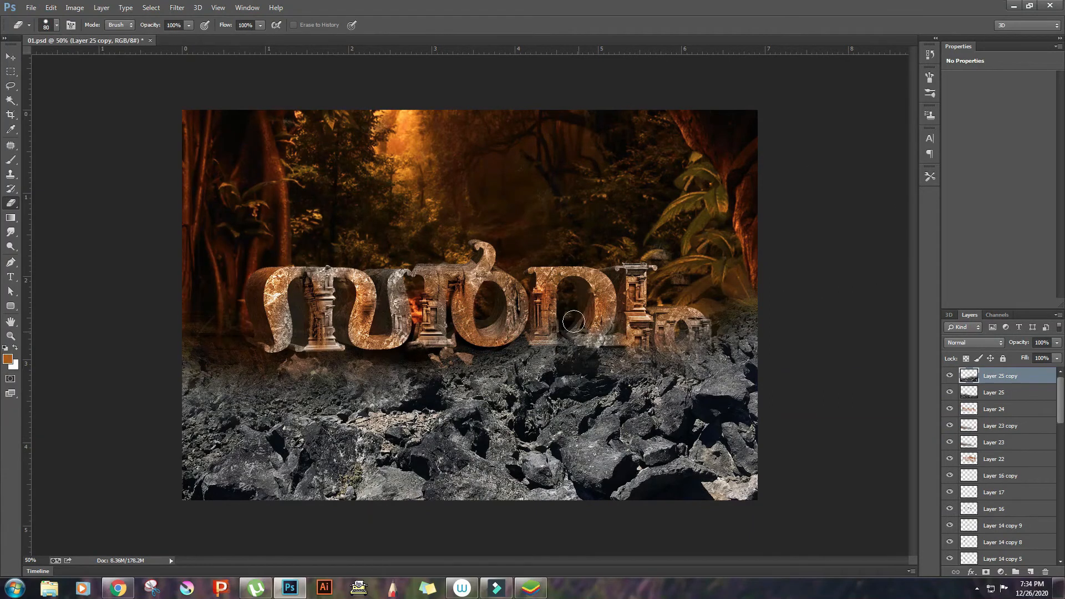
drag(609, 345, 561, 360)
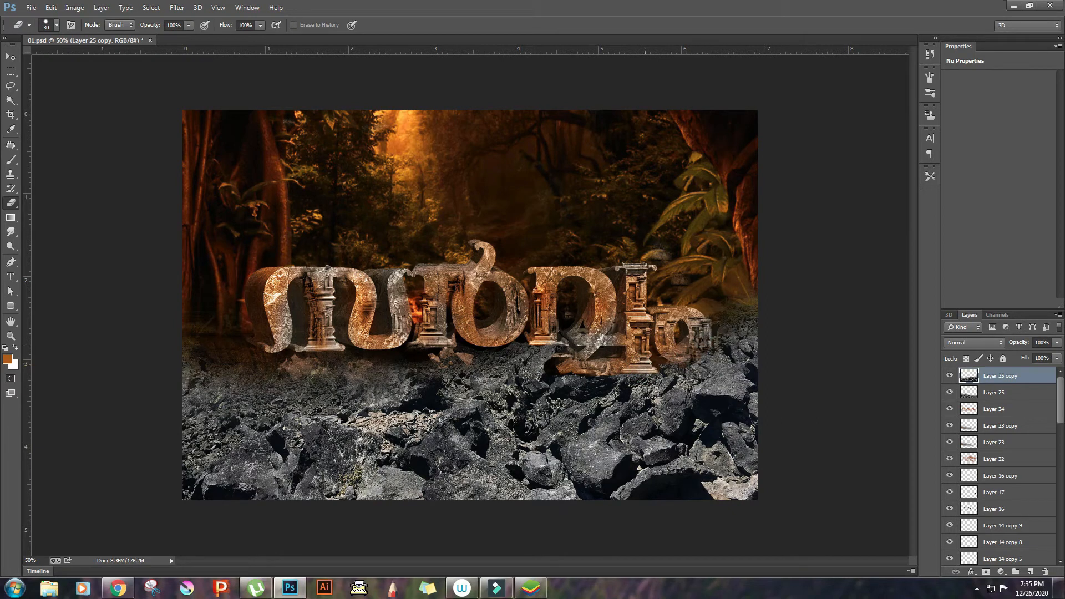
Add a new Color-mode layer and paint orange over the lava rocks to match the background
key(v)
click(1029, 571)
key(b)
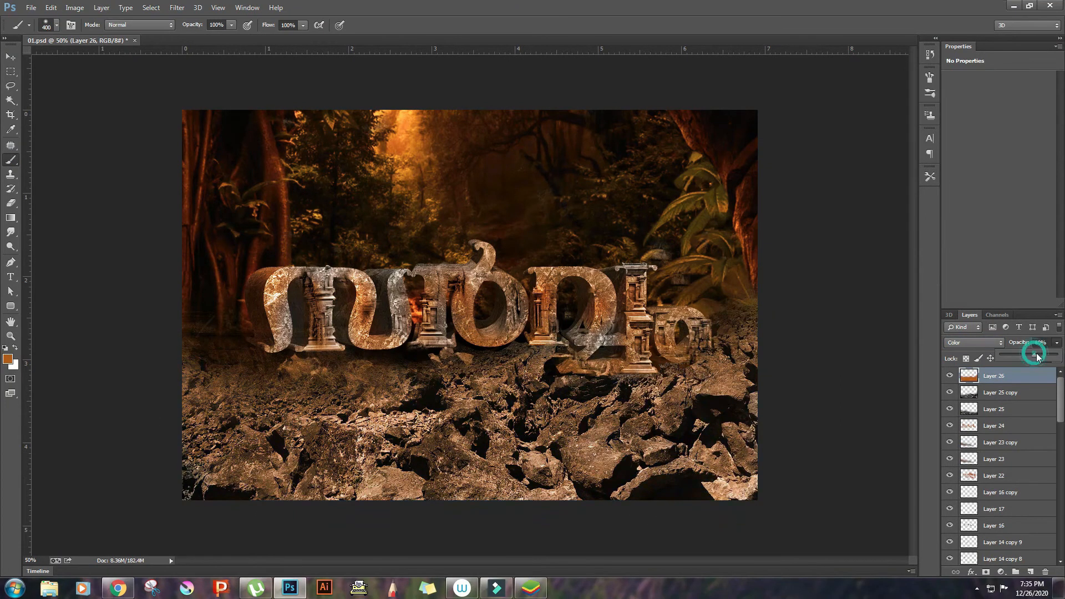
Add another layer and paint black with a large soft brush across the lava-rock foreground
click(1030, 571)
key(d)
key(bracketright)
key(bracketright)
key(bracketright)
mouse_move(203, 425)
mouse_down()
mouse_move(187, 416)
mouse_move(536, 449)
mouse_move(784, 329)
mouse_up()
Erase the black paint on Layer 27 around the title's base and the rocks beside it
key(e)
mouse_move(588, 366)
mouse_down()
mouse_move(333, 325)
mouse_move(311, 344)
mouse_move(405, 312)
mouse_up()
key(bracketright)
key(bracketright)
mouse_move(191, 380)
mouse_down()
mouse_move(238, 439)
mouse_move(421, 352)
mouse_move(642, 399)
mouse_move(487, 257)
mouse_move(677, 356)
mouse_move(628, 322)
mouse_move(327, 325)
mouse_up()
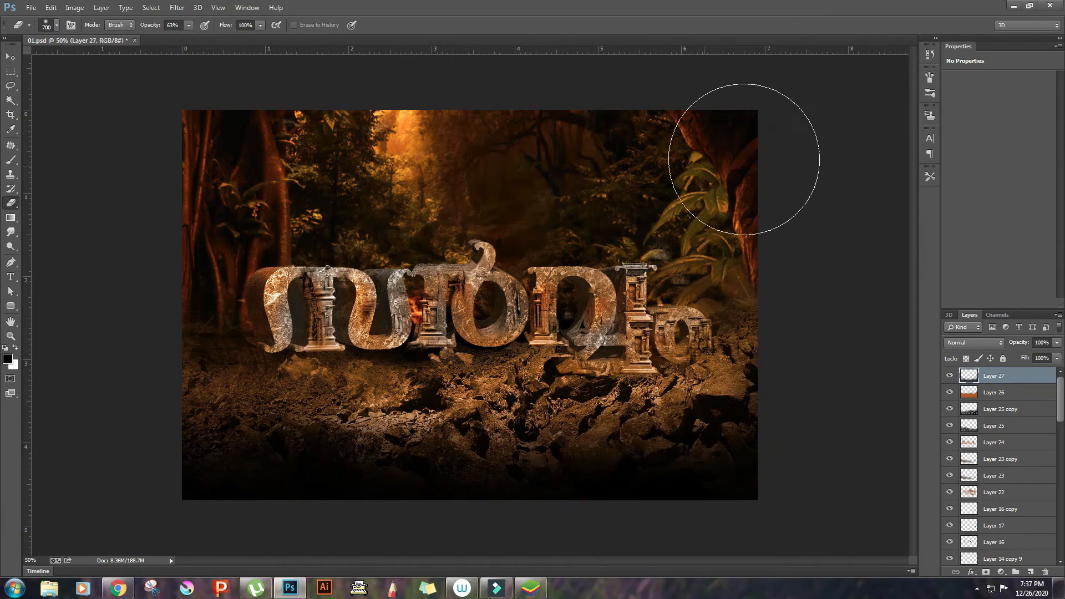
Select Layer 22, reduce the eraser to 125 px and erase its tint on the stone base under the right-hand letters
ctrl+right_click(587, 368)
click(644, 388)
key([)
key([)
key([)
key([)
key([)
key([)
key([)
key([)
key([)
key([)
key([)
key([)
key([)
click(597, 368)
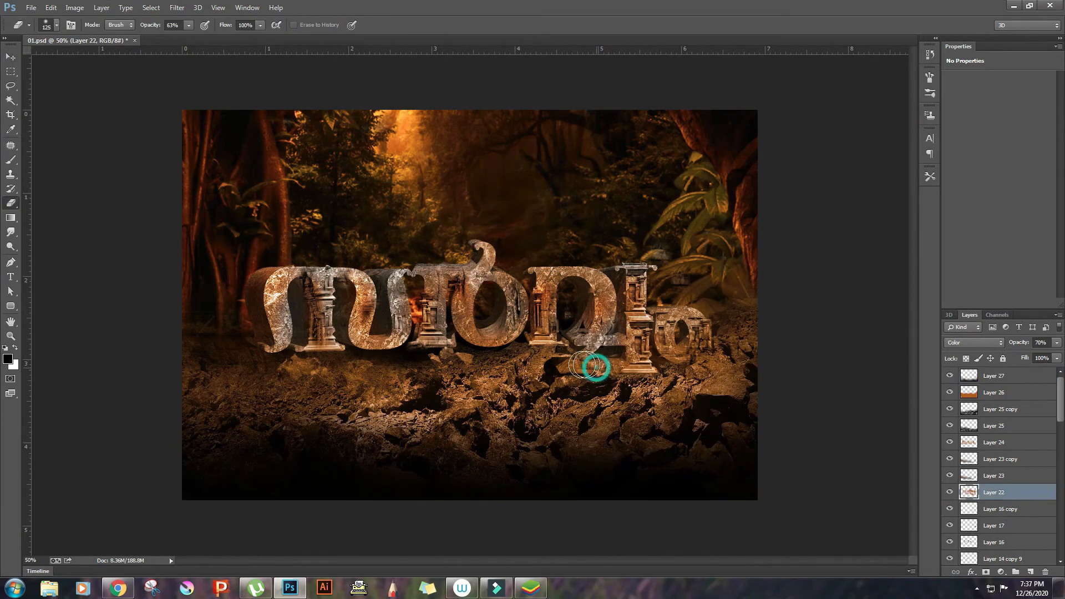
Examine the layers stacked over the stone base under the right-hand letters, selecting them one after another
ctrl+right_click(573, 365)
ctrl+click(614, 378)
click(1000, 490)
click(1003, 509)
click(1005, 525)
ctrl+click(597, 380)
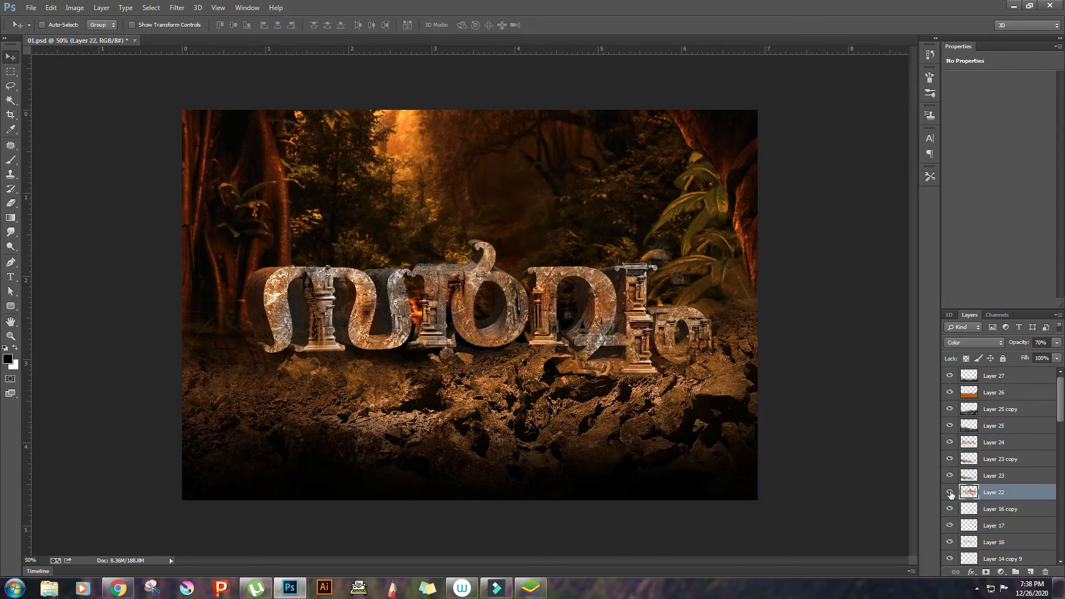
key(e)
click(11, 57)
click(976, 509)
click(950, 508)
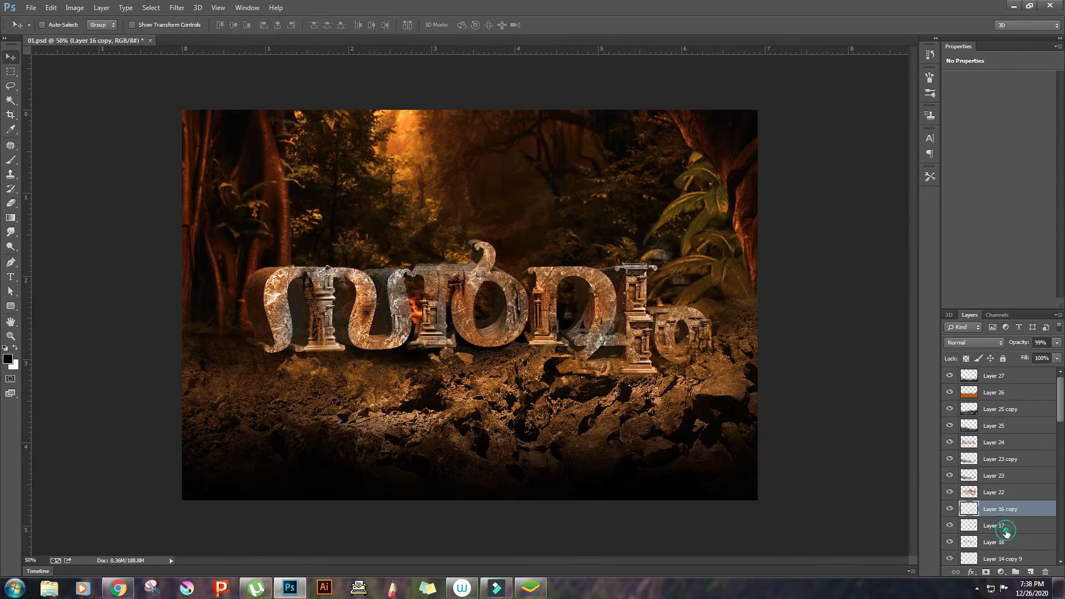
click(1004, 528)
scroll(1009, 499, down, 3)
click(1016, 467)
click(1016, 483)
click(1012, 546)
click(1014, 553)
right_click(581, 378)
click(604, 382)
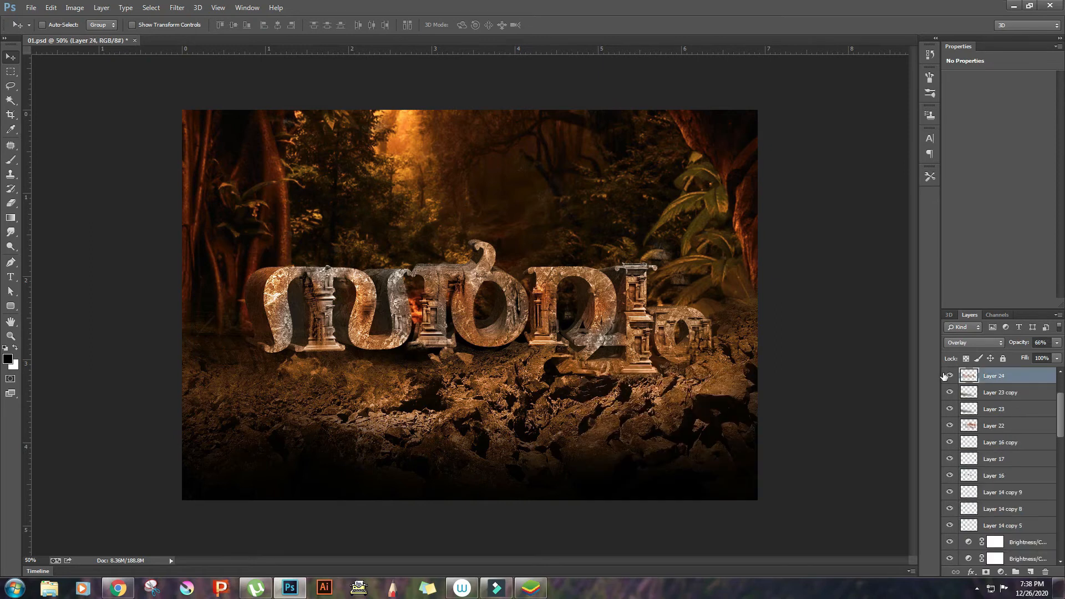
Toggle the visibility of Layers 23 copy, 23, 22 and 16 copy to check their effect on the title
click(949, 392)
double_click(949, 409)
double_click(948, 425)
click(949, 442)
click(948, 442)
click(949, 442)
click(949, 442)
click(995, 441)
Select and hide Layer 25 copy to expose the stone base under the right-hand letters
click(12, 203)
click(563, 316)
click(673, 273)
ctrl+right_click(672, 281)
click(700, 304)
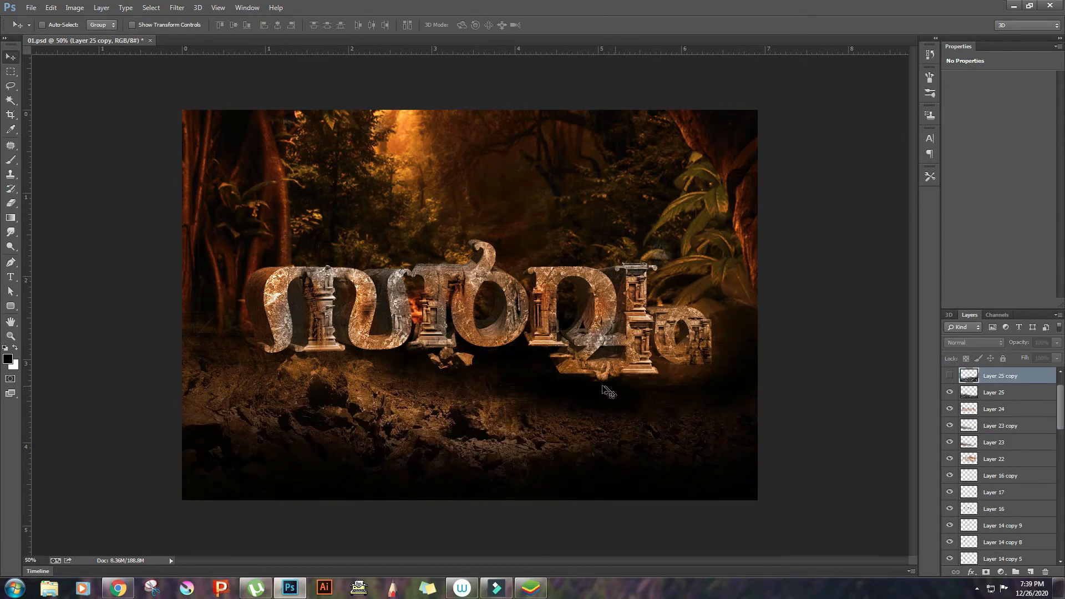
click(15, 205)
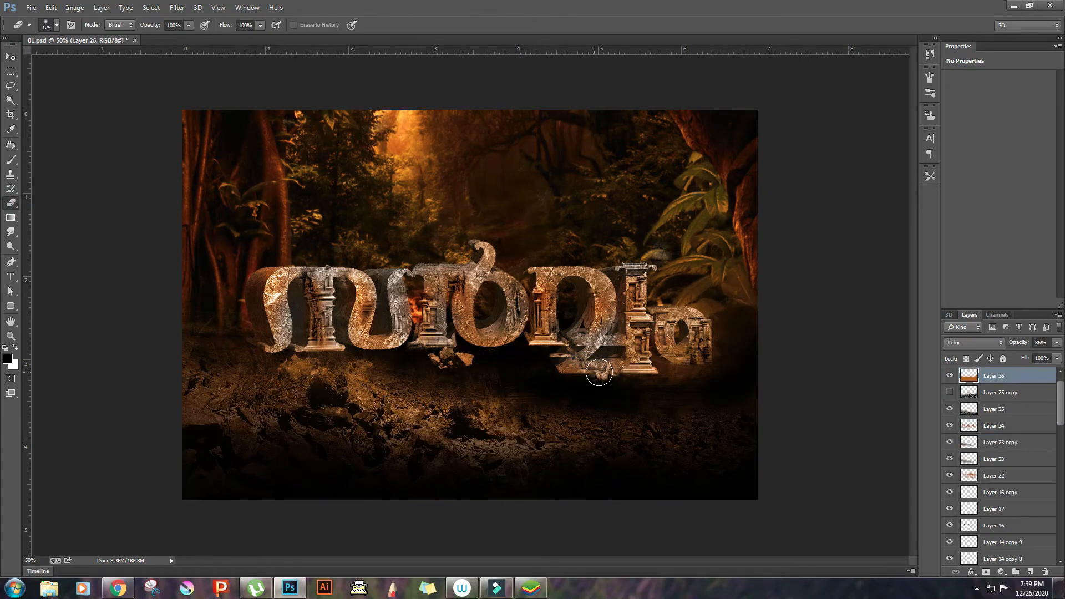
Erase the orange tint on the stone base under the right-hand letters and show Layer 25 copy again
click(998, 403)
click(997, 423)
click(618, 379)
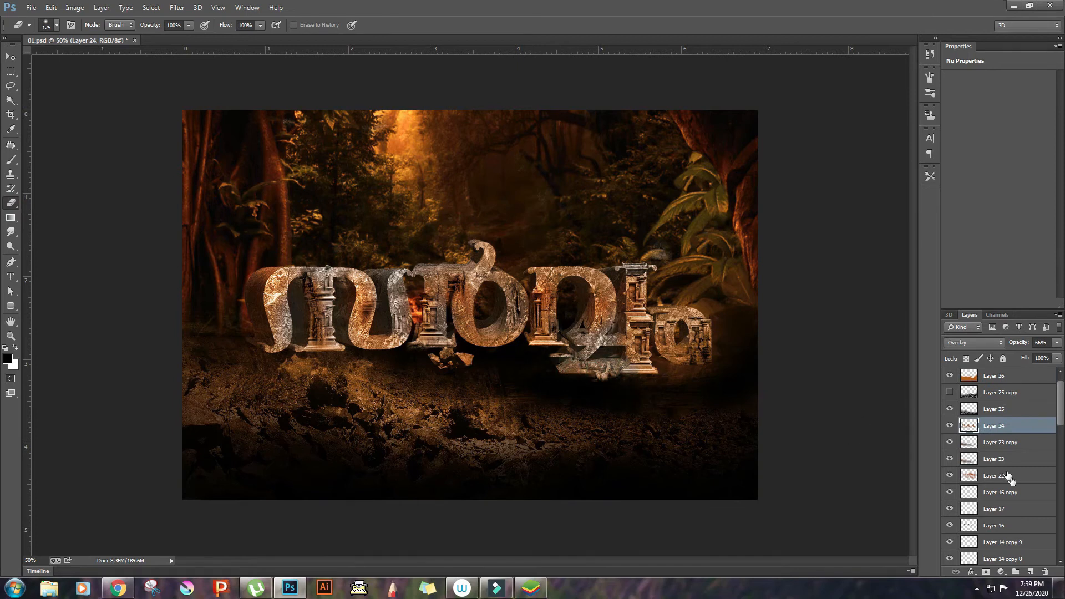
key(alt+bracketleft)
key(alt+bracketleft)
key(alt+bracketleft)
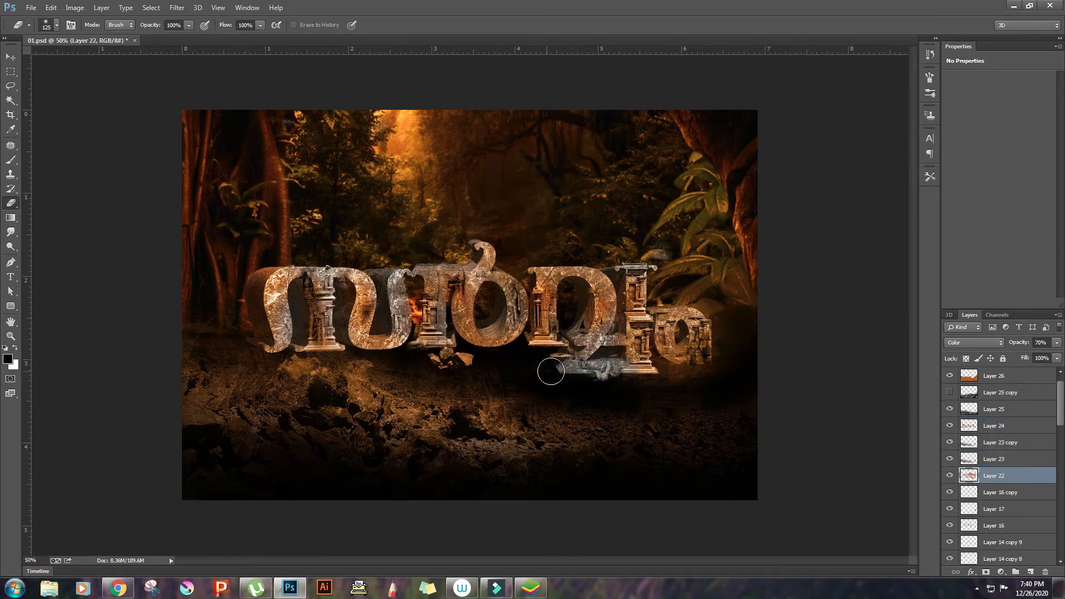
click(950, 392)
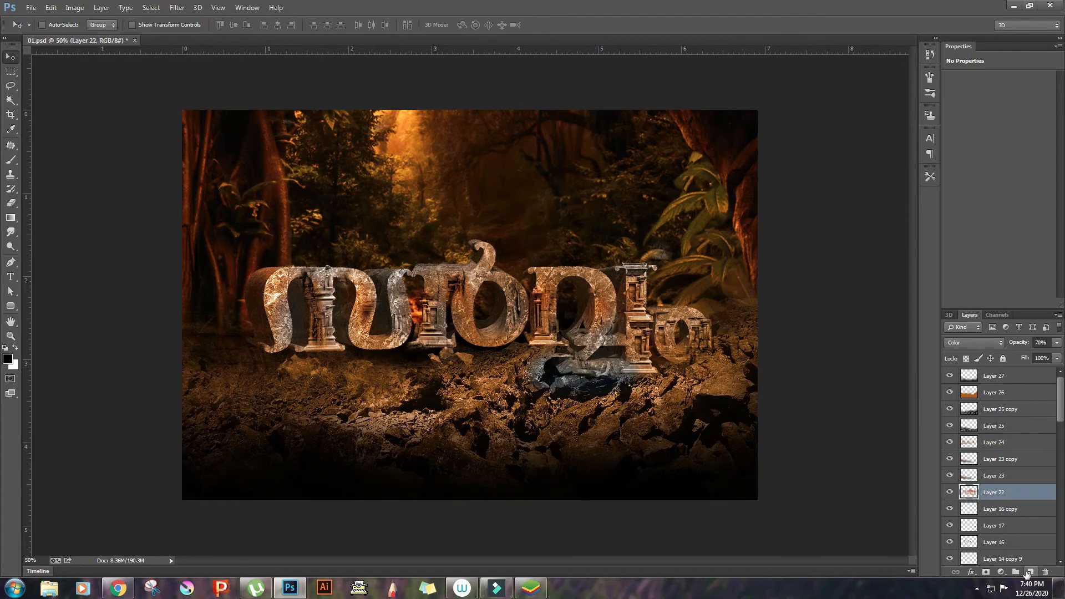
Select Layer 26 and paint orange sampled from the background glow over the stone base and nearby rocks, using a 300 px brush
ctrl+click(501, 403)
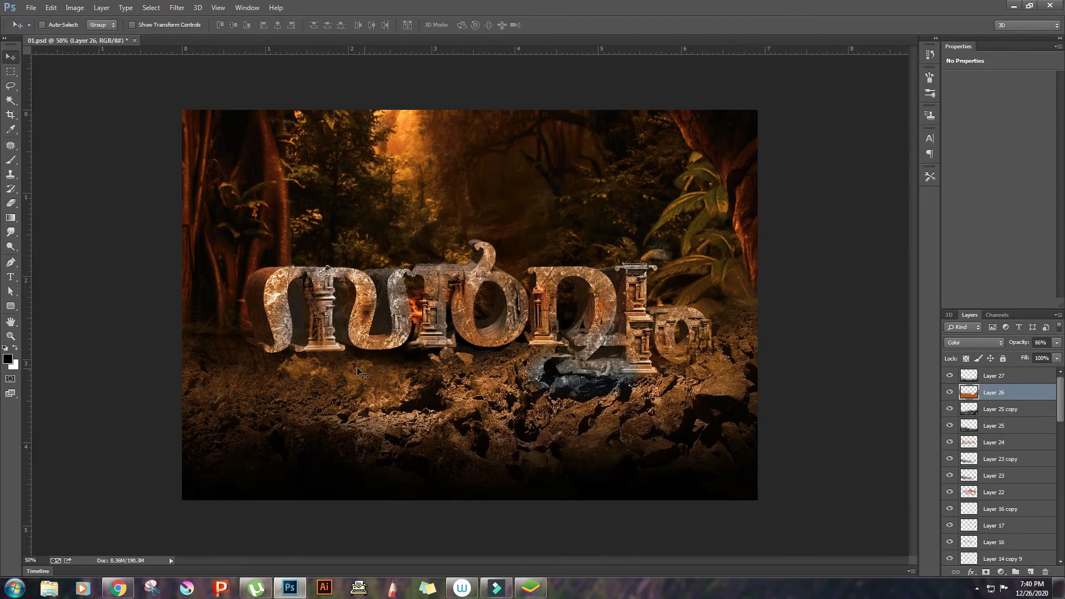
click(10, 129)
click(408, 133)
click(11, 159)
key(bracketleft)
key(bracketleft)
key(bracketleft)
key(bracketleft)
key(bracketleft)
key(bracketleft)
key(bracketleft)
key(bracketleft)
key(bracketleft)
key(bracketleft)
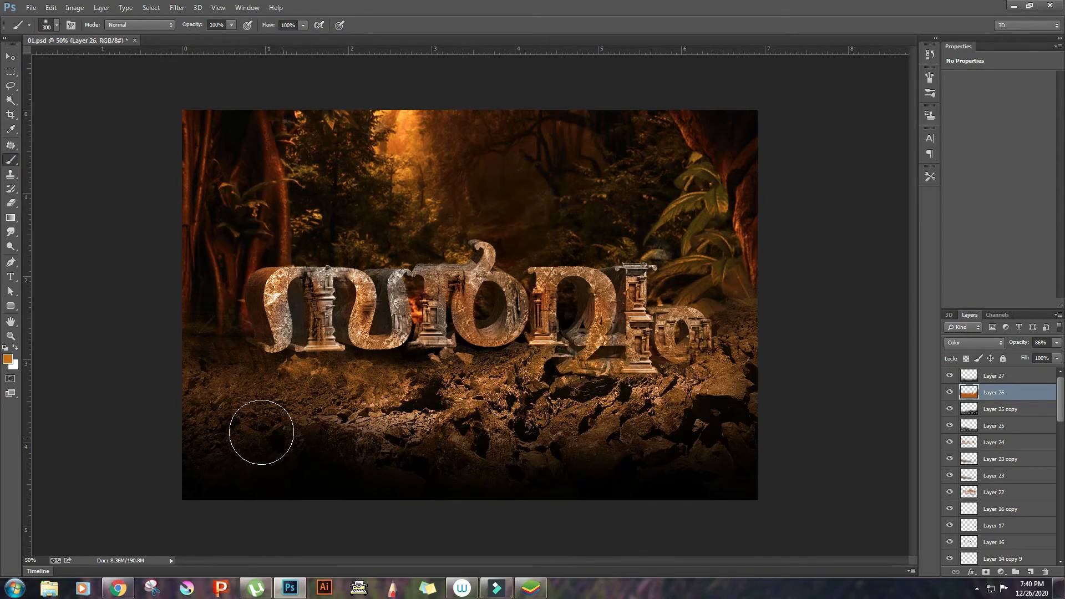
Add a new Multiply layer and paint dark brown sampled from the jungle behind the title on it
click(10, 57)
click(1029, 572)
click(10, 160)
key(d)
click(10, 129)
click(533, 256)
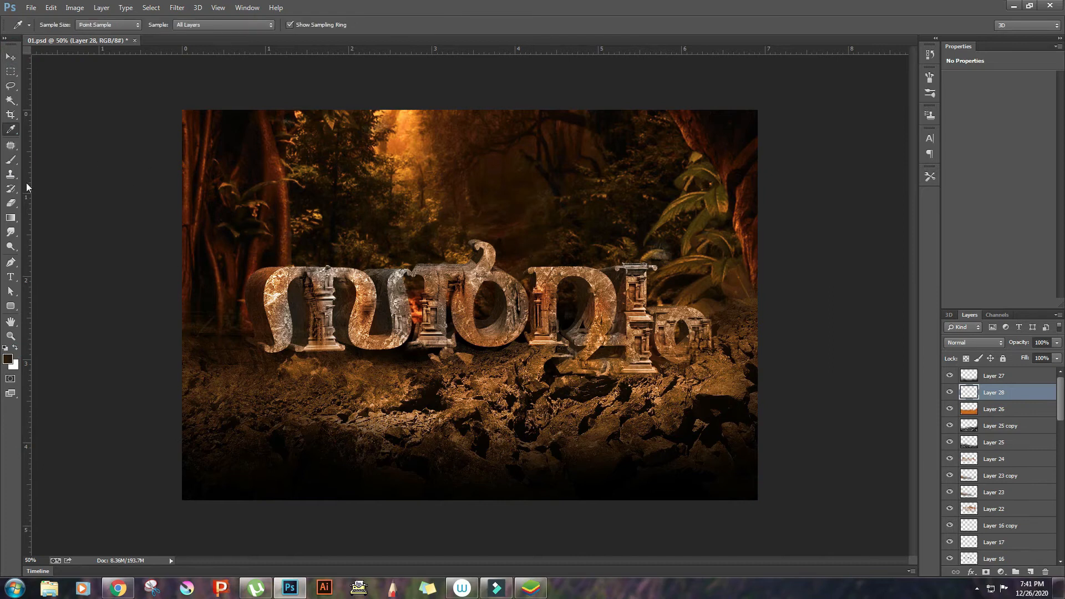
click(11, 160)
drag(290, 290, 309, 305)
click(956, 342)
click(961, 90)
Move the dark brown shading layer down the stack to just below the letter layers, above Layer 21
drag(1007, 395, 1009, 508)
scroll(1007, 444, down, 3)
drag(1005, 375, 1014, 525)
scroll(1018, 460, down, 3)
drag(1021, 412, 1015, 530)
scroll(1010, 499, down, 2)
mouse_move(1008, 457)
mouse_down()
mouse_move(1008, 425)
mouse_move(1004, 548)
mouse_up()
scroll(1005, 546, down, 3)
drag(1005, 411, 1002, 483)
Undo the first shading stroke and paint dark brown behind and around the title's letters with the 300 px brush
click(424, 294)
key(ctrl+z)
click(249, 281)
click(379, 274)
click(533, 294)
click(690, 324)
click(647, 366)
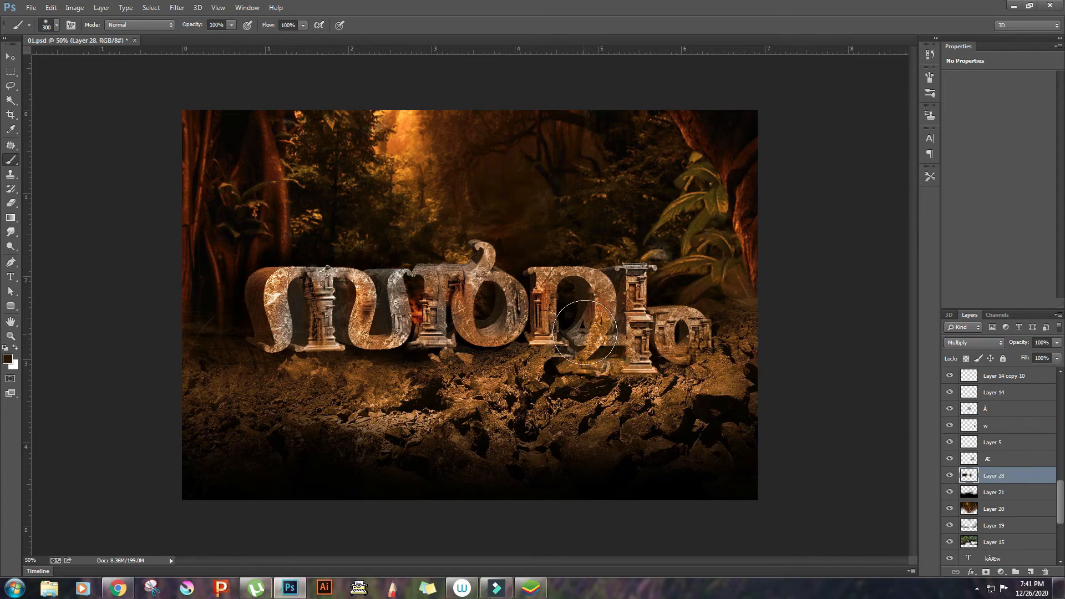
click(646, 273)
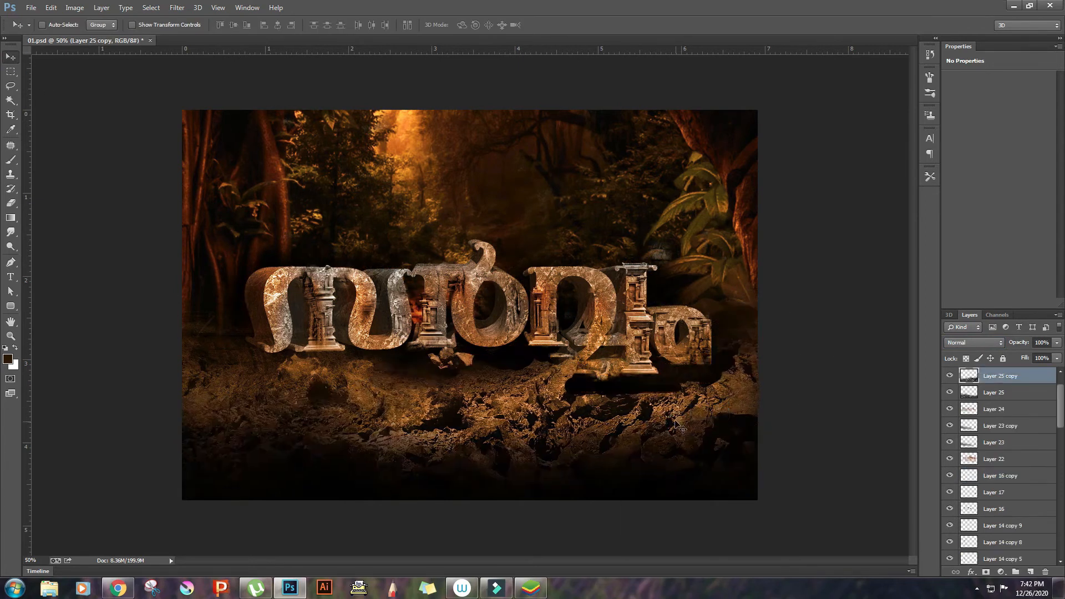
Try erasing Layer 25 copy around the base of the second pillar, and undo it
key(e)
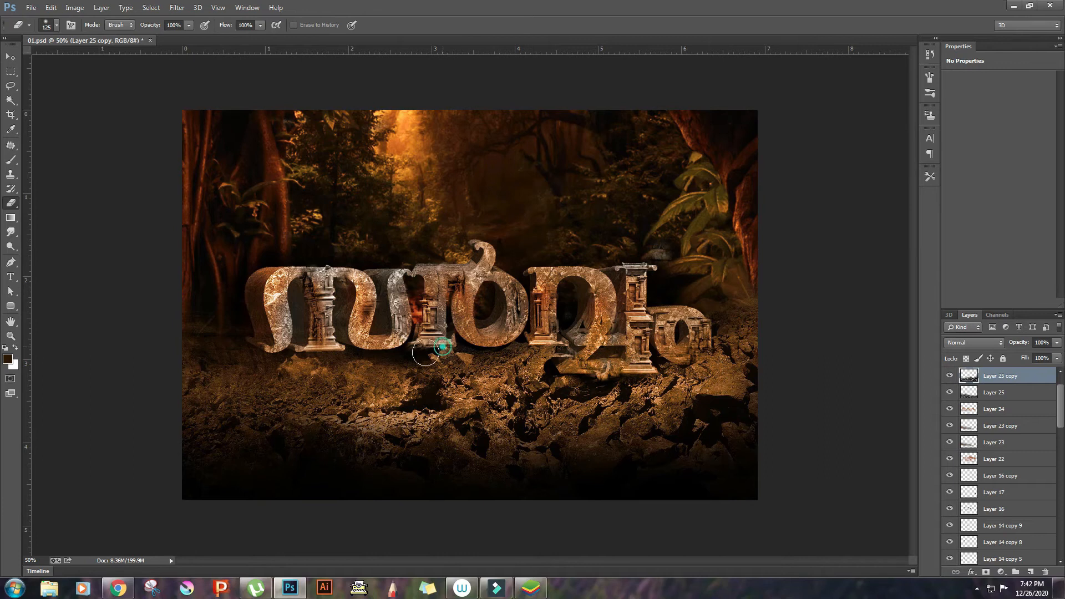
click(11, 57)
right_click(447, 356)
click(480, 388)
key(z)
key(ctrl+z)
click(10, 57)
Examine the layers stacked over the small rocks beneath the second pillar
key(ctrl+s)
right_click(450, 355)
click(480, 374)
right_click(449, 355)
click(488, 386)
right_click(450, 355)
click(480, 411)
right_click(451, 355)
click(478, 447)
drag(513, 379, 491, 379)
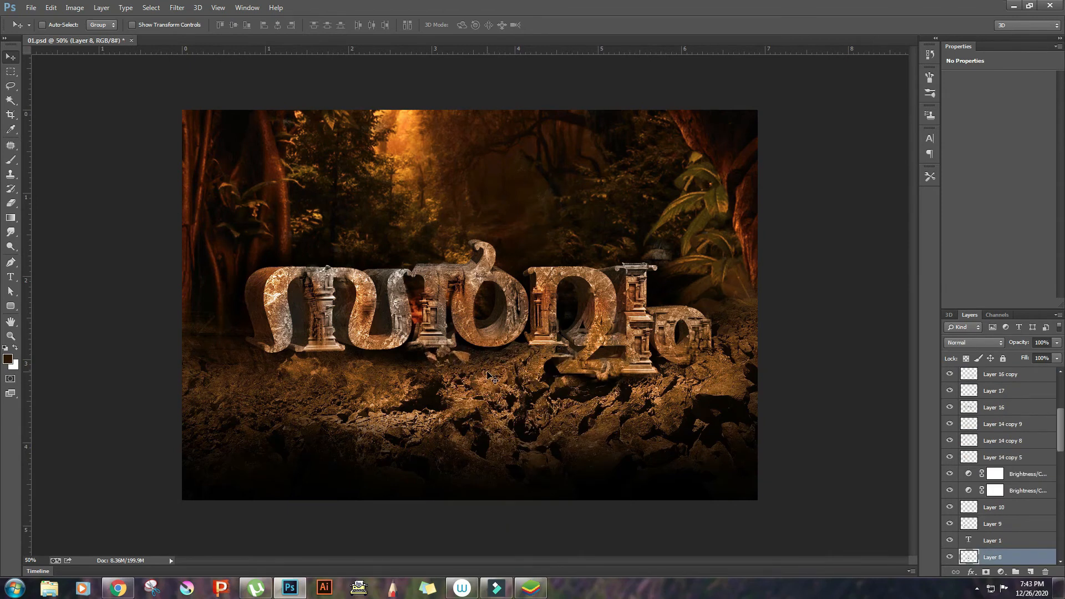
Examine the layers stacked at the red glow beside the second pillar
right_click(428, 307)
click(461, 390)
ctrl+click(426, 312)
right_click(425, 311)
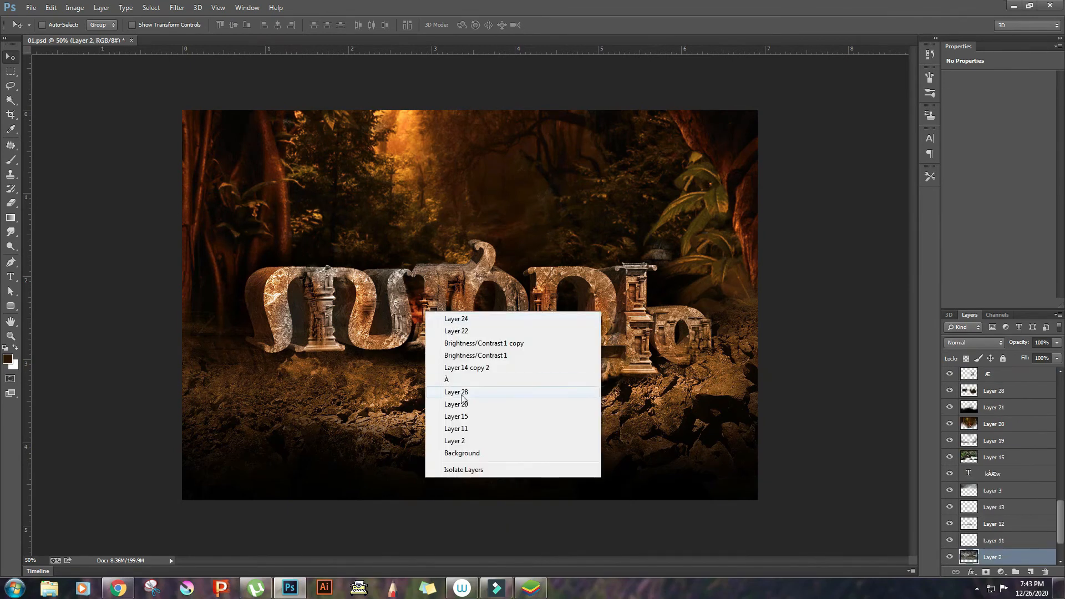
click(463, 427)
right_click(431, 316)
click(463, 398)
right_click(426, 314)
click(463, 407)
right_click(427, 318)
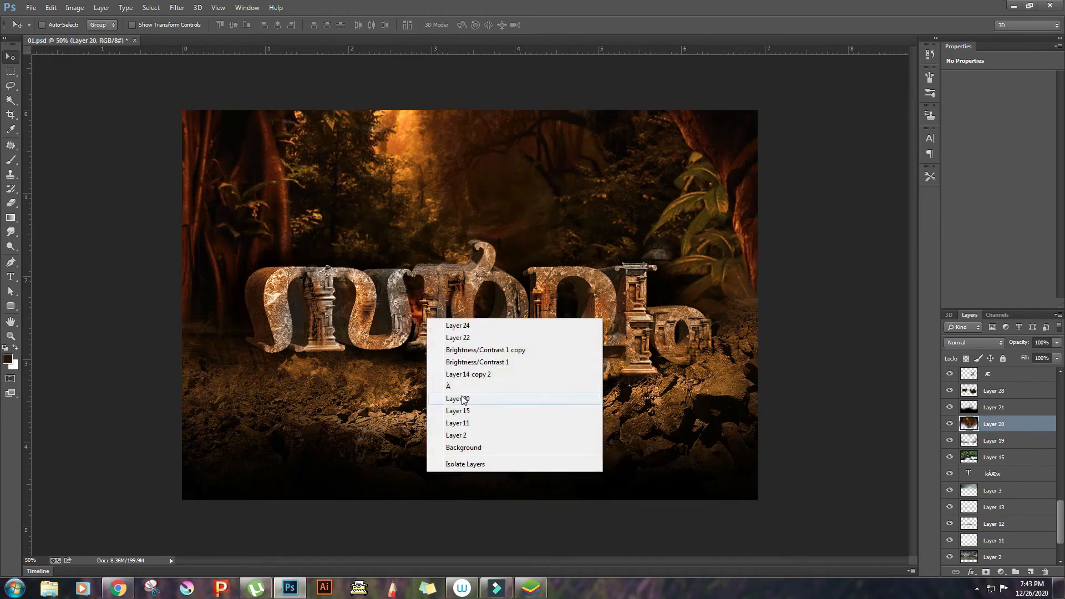
Select Layer 14 copy 2 and erase its stray parts beside the second pillar with a 25 px eraser
click(464, 399)
right_click(430, 336)
click(464, 406)
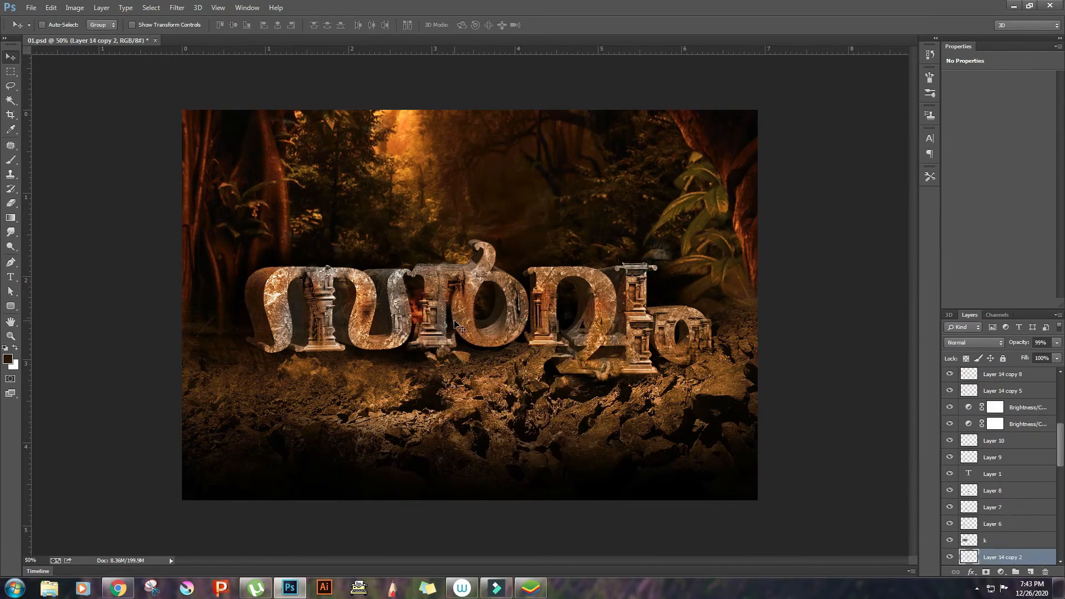
key(e)
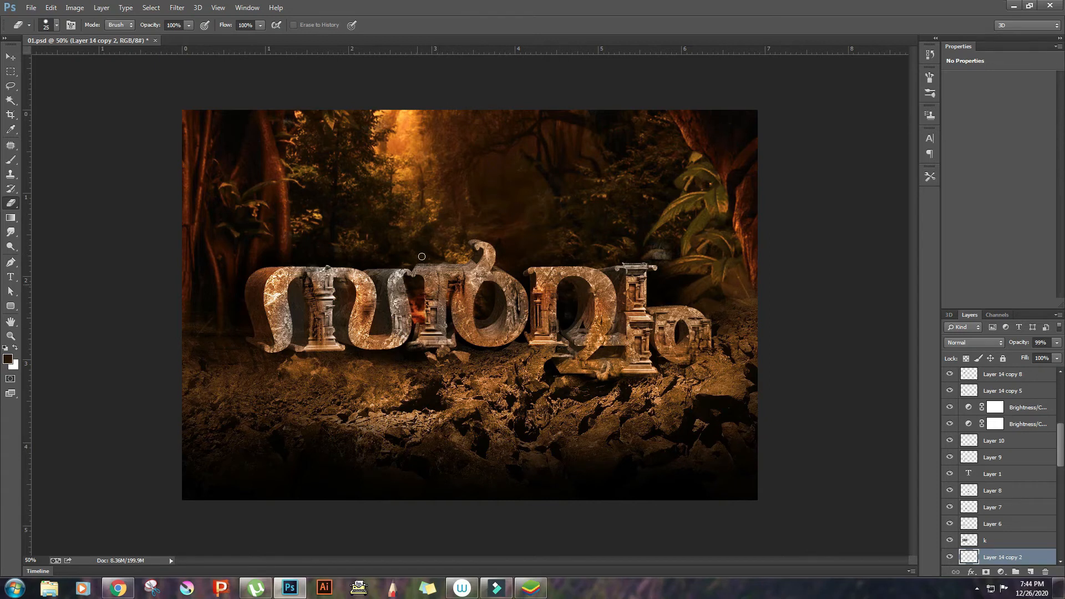
key(v)
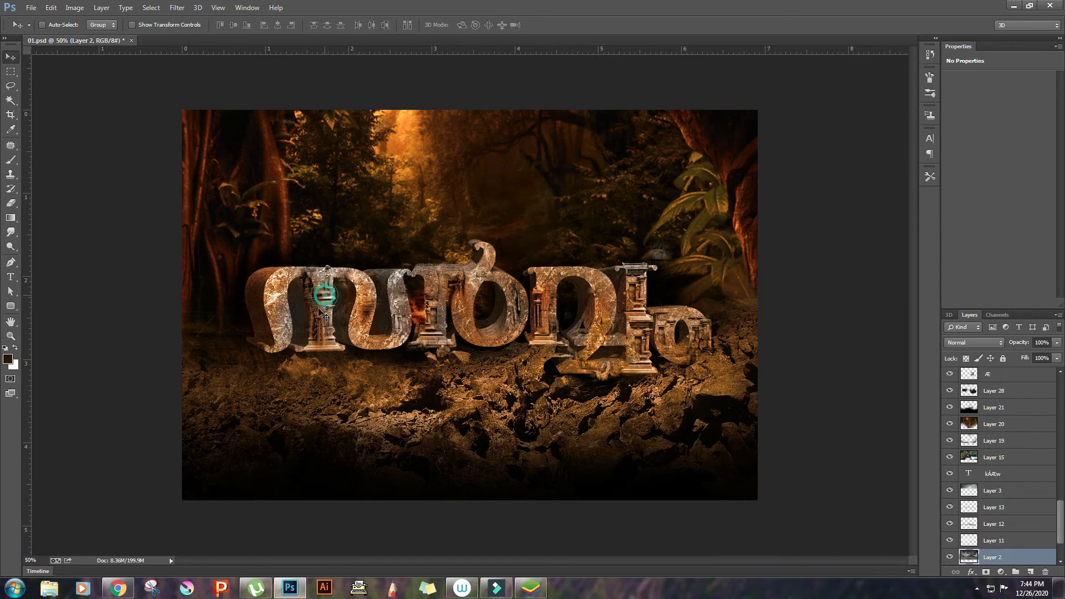
Trim Layer 14 copy 8 around the first pillar with the 25 px eraser and select Layer 22
right_click(329, 295)
click(346, 311)
click(13, 204)
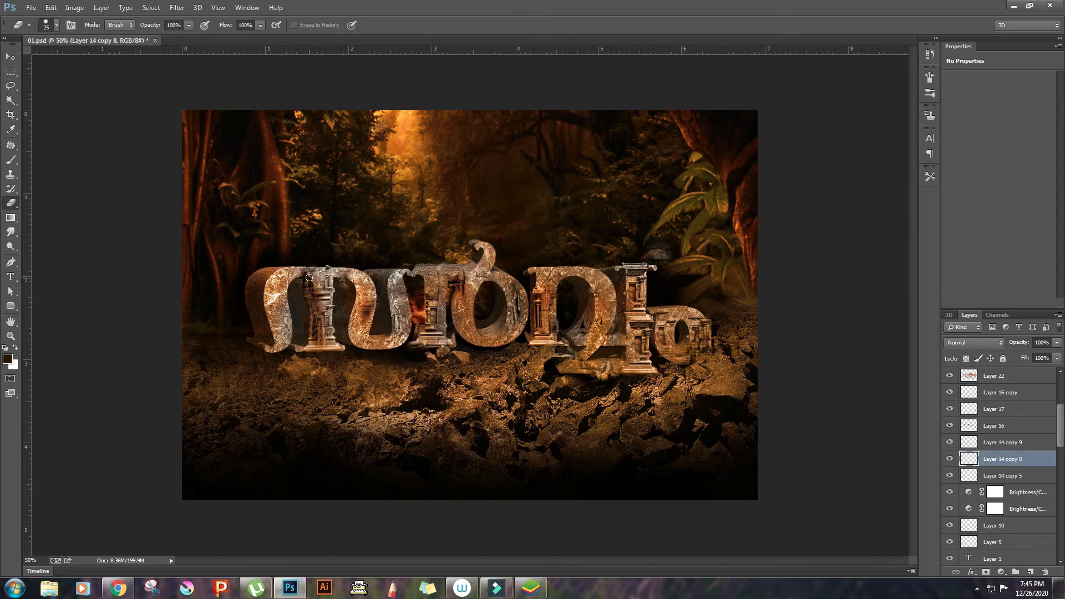
ctrl+right_click(311, 306)
click(332, 313)
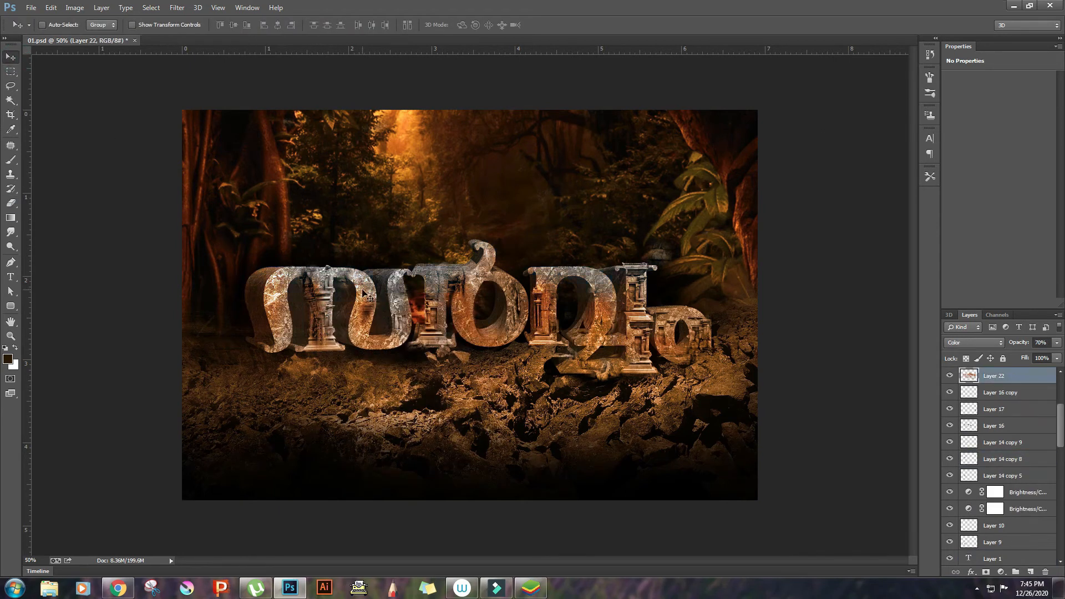
Add an Overlay layer above Layer 14 copy 8 and paint orange across the whole title with a 700 px brush
ctrl+click(336, 343)
click(10, 57)
key(ctrl+shift+alt+n)
click(8, 358)
click(826, 259)
click(819, 241)
click(939, 205)
click(974, 342)
click(958, 192)
mouse_move(266, 333)
mouse_down()
mouse_move(427, 372)
mouse_move(655, 339)
mouse_up()
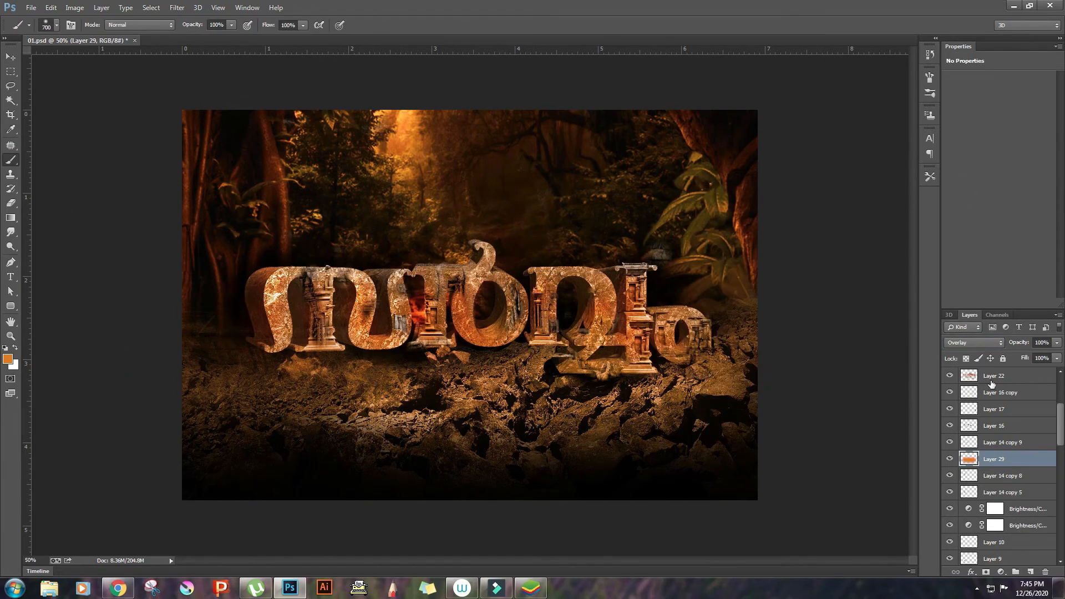
Bring the orange Overlay layer to the top of the layer stack and choose a soft eraser brush
key(ctrl+shift+bracketright)
key(e)
click(46, 25)
scroll(61, 110, up, 3)
double_click(66, 112)
Erase the orange overlay across the lava-rock foreground with an enlarged eraser and lower the layer's opacity
key(bracketright)
key(bracketright)
key(bracketright)
key(bracketright)
key(bracketright)
mouse_move(327, 332)
mouse_down()
mouse_move(388, 310)
mouse_move(552, 327)
mouse_move(722, 440)
mouse_up()
key(bracketleft)
drag(494, 492, 233, 442)
drag(375, 458, 721, 482)
mouse_move(1056, 342)
mouse_down()
mouse_move(1021, 355)
mouse_move(1034, 357)
mouse_up()
Select the jungle background on Layer 20 and apply a slight blur filter to it
key(ctrl+minus)
key(v)
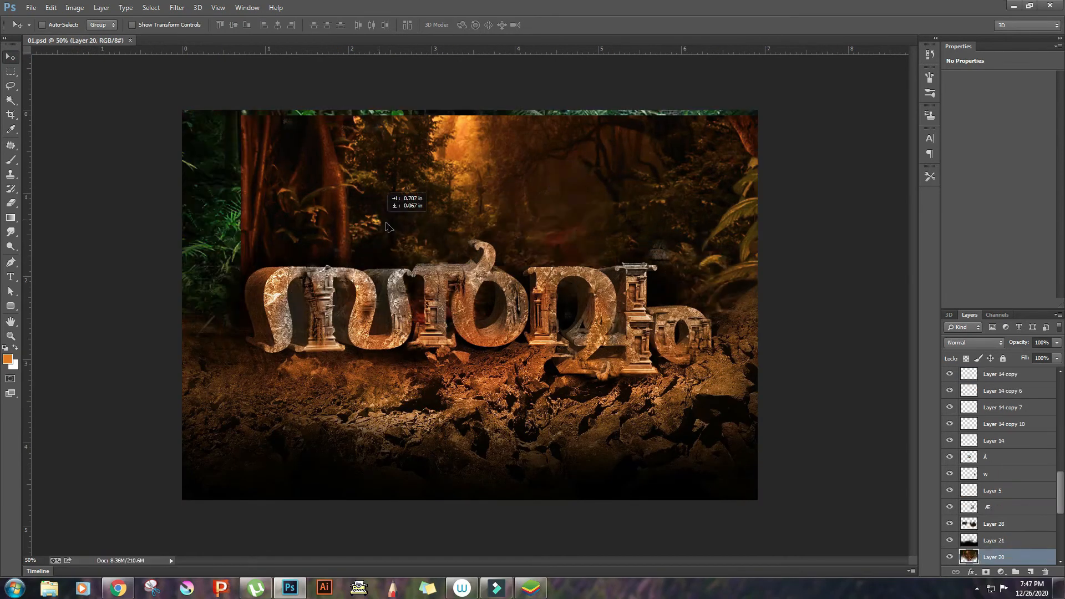
click(177, 7)
drag(801, 314, 784, 314)
key(ctrl+minus)
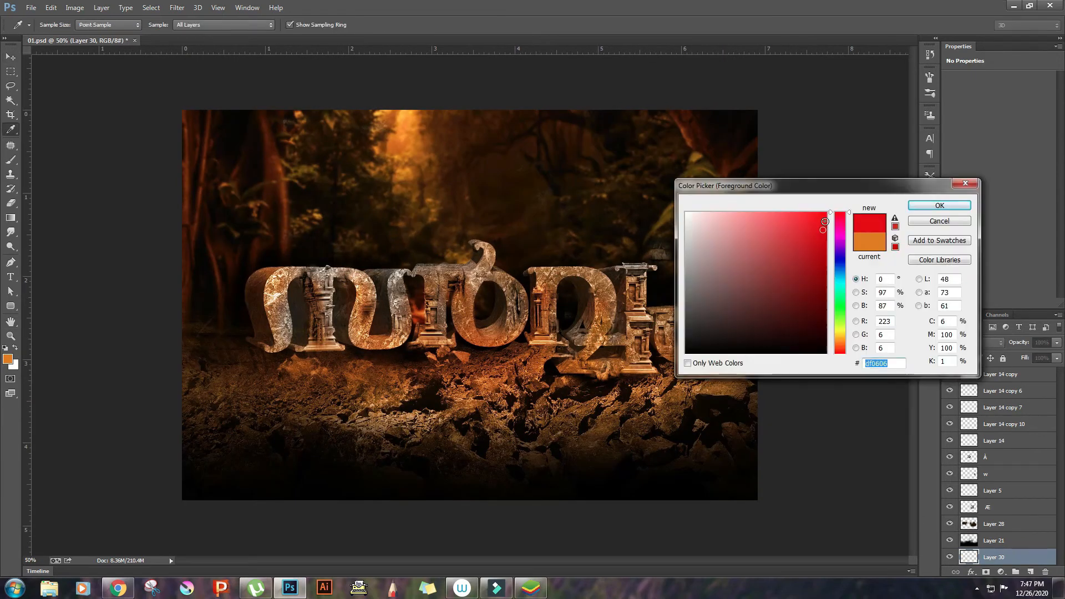
Set the foreground colour to bright red and paint accents on the title's letters on Layer 30 at 57% brush opacity
key(Return)
key(b)
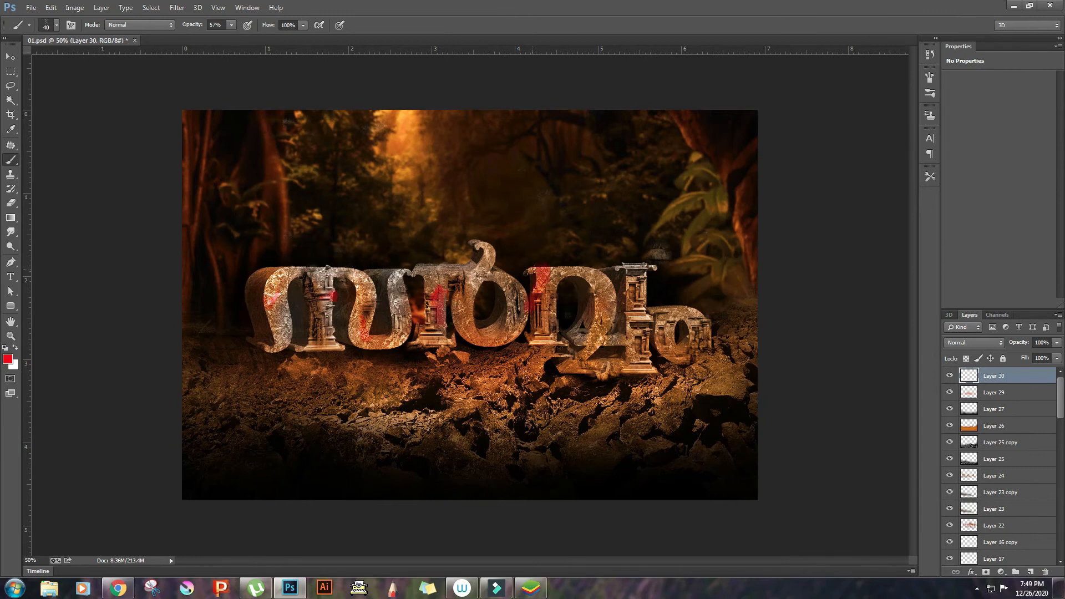
drag(280, 294, 273, 274)
drag(401, 294, 395, 276)
Soften the red accents with a 90 px eraser and set Layer 30's opacity to 58%
key(e)
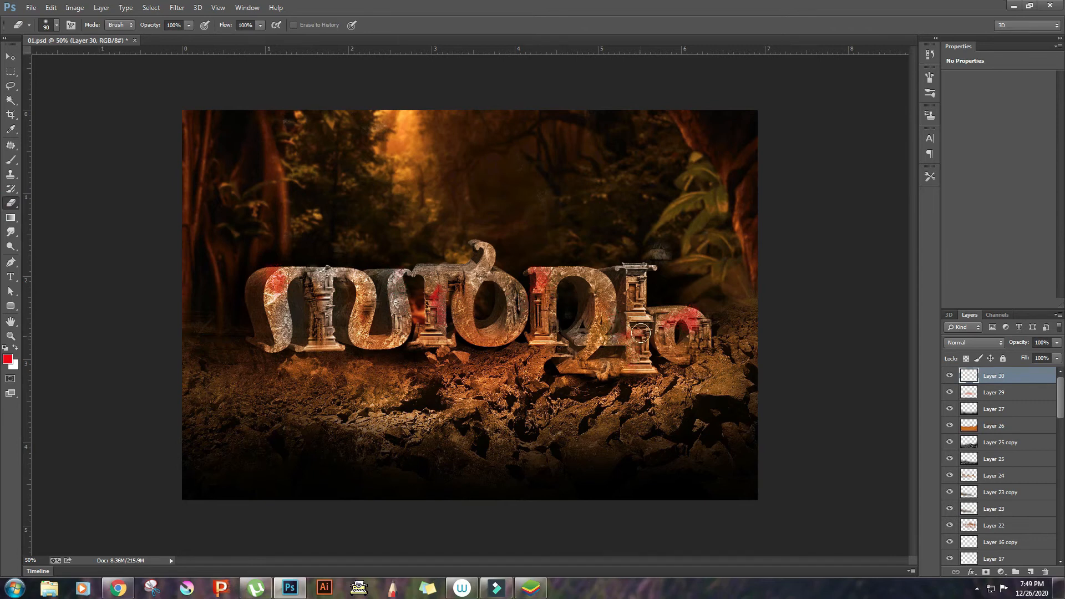
drag(446, 302, 428, 313)
click(1057, 342)
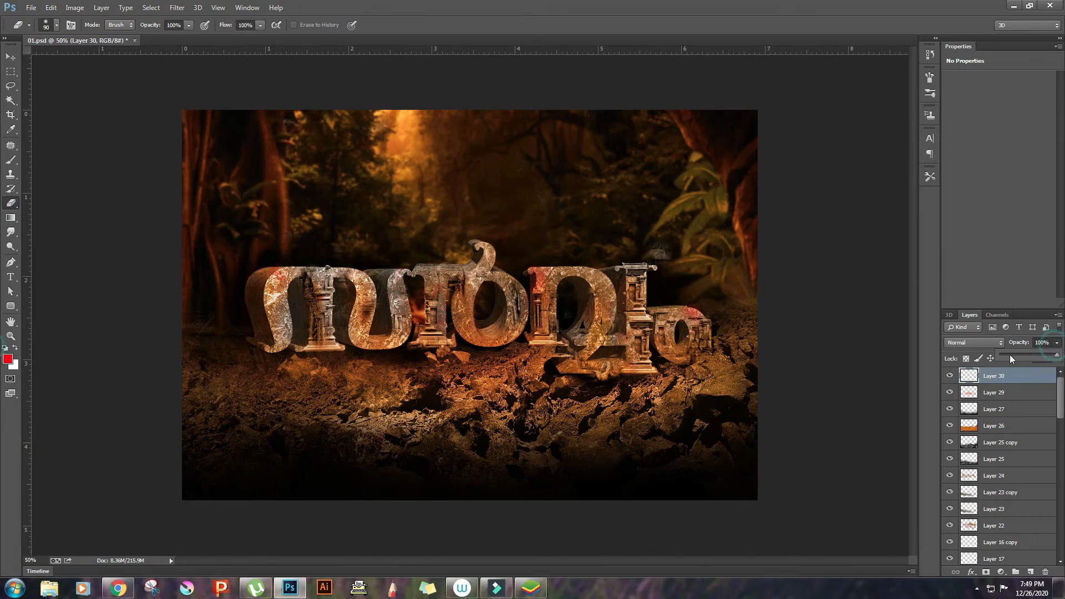
key(v)
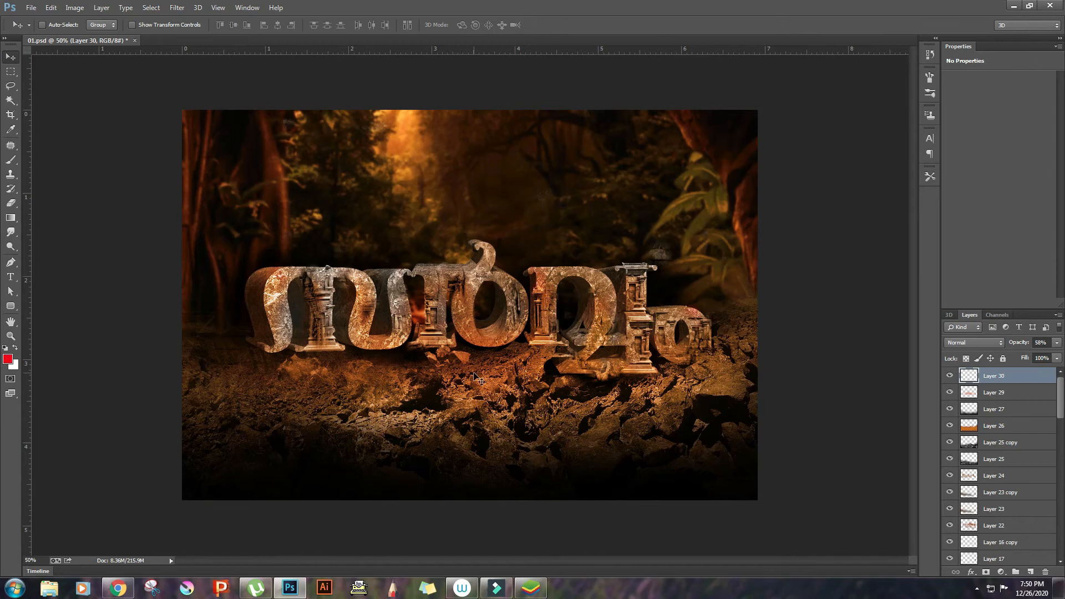
Scale down the dark ivy on Layer 31 and the green vine on Layer 32, and position them over the title letters
key(ctrl+minus)
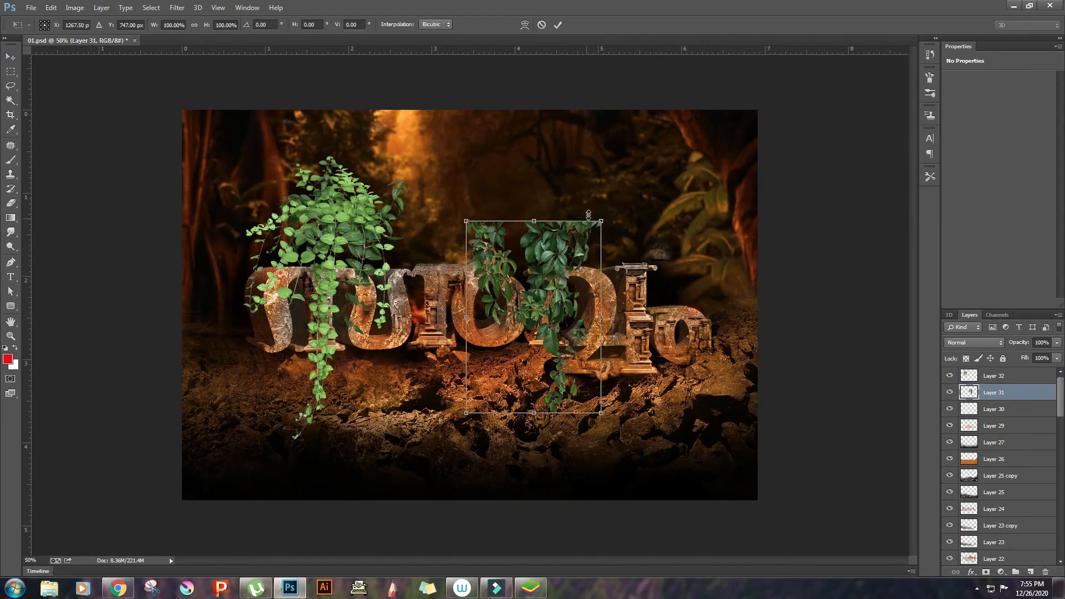
key(Return)
key(ctrl+t)
key(ctrl+plus)
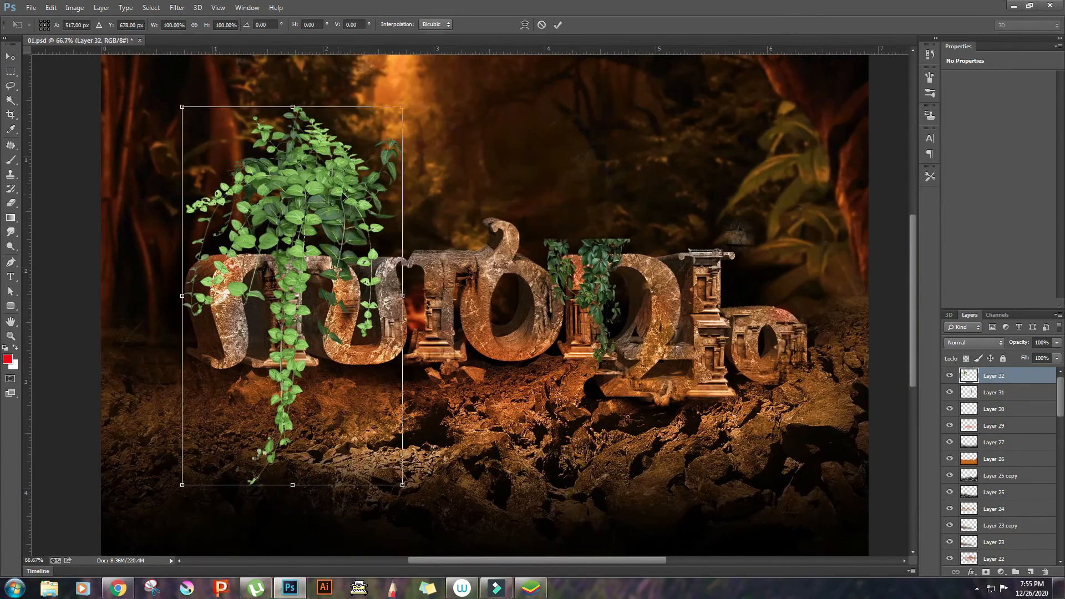
drag(404, 485, 327, 354)
drag(316, 342, 488, 303)
key(Return)
Flip the green vine, adjust its transformation and reposition it over the title's round middle letter
key(ctrl+t)
right_click(488, 304)
click(521, 448)
drag(429, 348, 414, 362)
mouse_move(465, 335)
mouse_down()
mouse_move(423, 328)
mouse_move(514, 326)
mouse_up()
key(Return)
Duplicate the green vine over the letters and beside the tall pillar, and trim the pillar's copy with a 60 px eraser
mouse_move(502, 324)
alt+mouse_down()
mouse_move(700, 323)
mouse_move(727, 349)
alt+mouse_up()
mouse_move(721, 340)
mouse_down()
mouse_move(725, 312)
mouse_move(728, 340)
mouse_up()
key(e)
mouse_move(697, 375)
mouse_down()
mouse_move(716, 333)
mouse_move(714, 301)
mouse_move(686, 267)
mouse_up()
key(bracketleft)
key(bracketleft)
key(bracketleft)
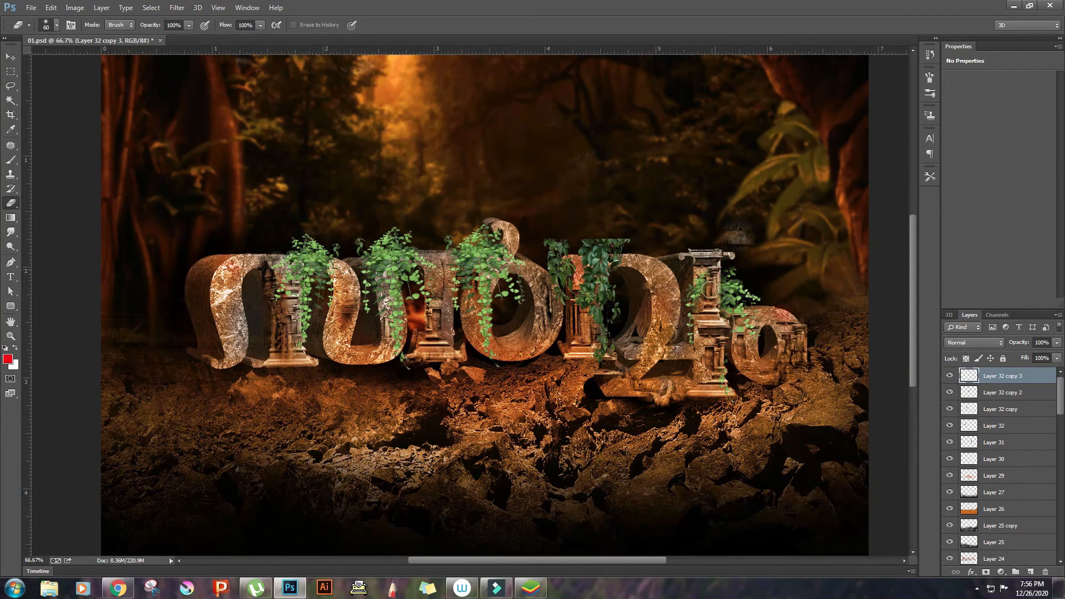
Delete the dark ivy on Layer 31 and place a transformed copy of the green vine at the base of the fourth letter
key(v)
ctrl+click(596, 283)
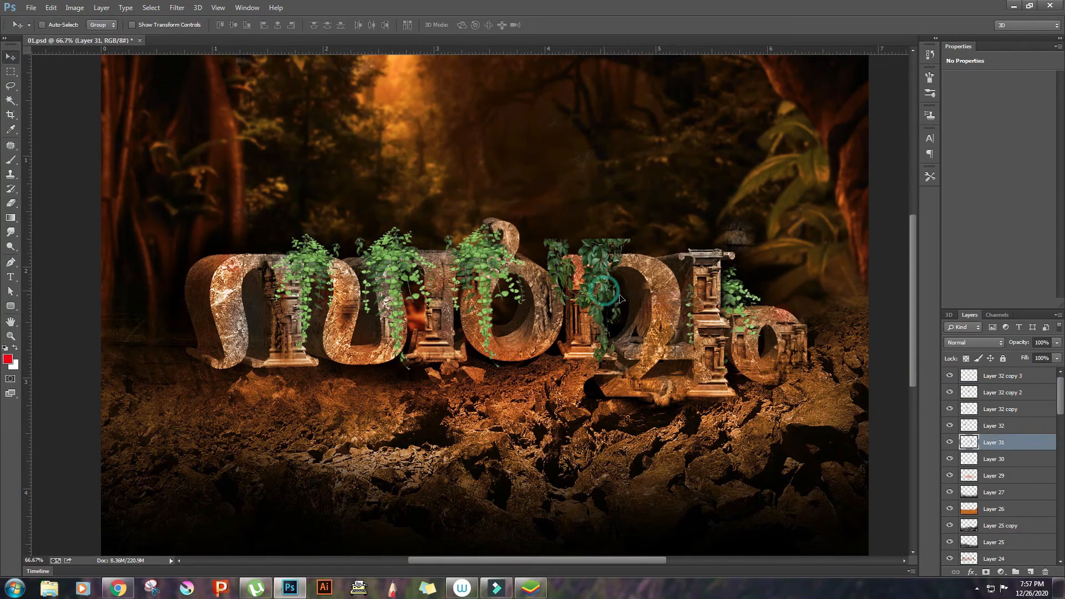
key(Delete)
mouse_move(492, 262)
ctrl+alt+mouse_down()
mouse_move(598, 334)
mouse_move(605, 328)
ctrl+alt+mouse_up()
key(ctrl+t)
drag(718, 423, 705, 438)
key(Return)
drag(621, 404, 621, 412)
Trim the vine over the round middle letter on Layer 32 copy 2 with a 60 px eraser
key(e)
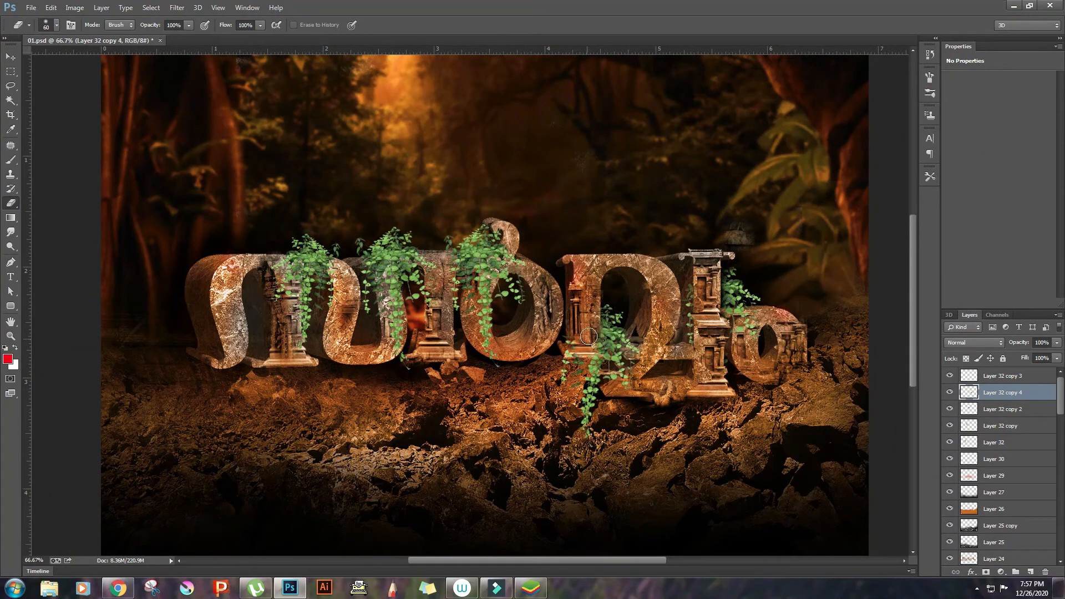
ctrl+right_click(483, 278)
click(507, 283)
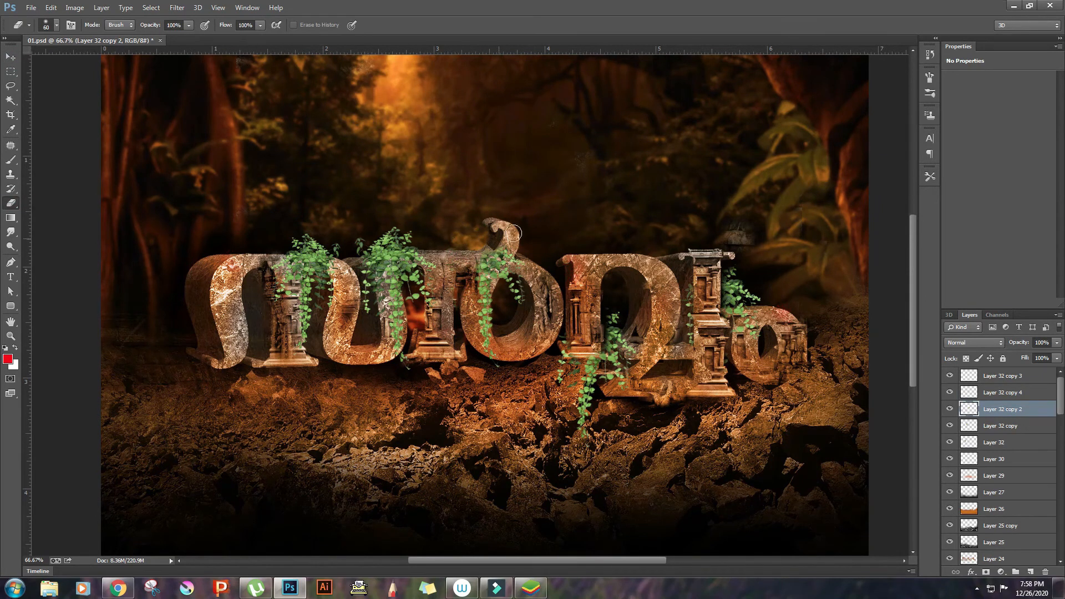
Move the Layer 32 vine onto the first letter, scale it to 133.32%, flip it and rotate it -9.28°
ctrl+click(299, 266)
ctrl+right_click(306, 274)
click(327, 291)
ctrl+drag(317, 283, 280, 338)
key(ctrl+t)
drag(346, 318, 350, 346)
right_click(307, 327)
click(338, 496)
mouse_move(306, 435)
mouse_down()
mouse_move(286, 360)
mouse_move(302, 373)
mouse_move(299, 438)
mouse_up()
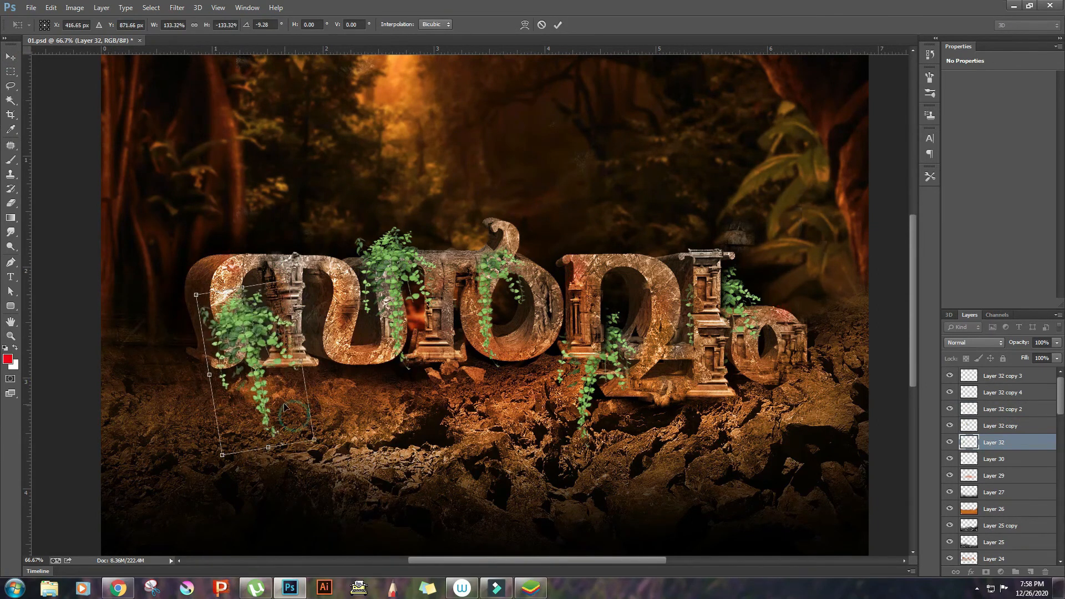
drag(266, 377, 254, 372)
key(Return)
Thin out the vines on Layer 32 and Layer 32 copy with a 60 px eraser, leaving only small strands
click(14, 201)
drag(192, 322, 232, 301)
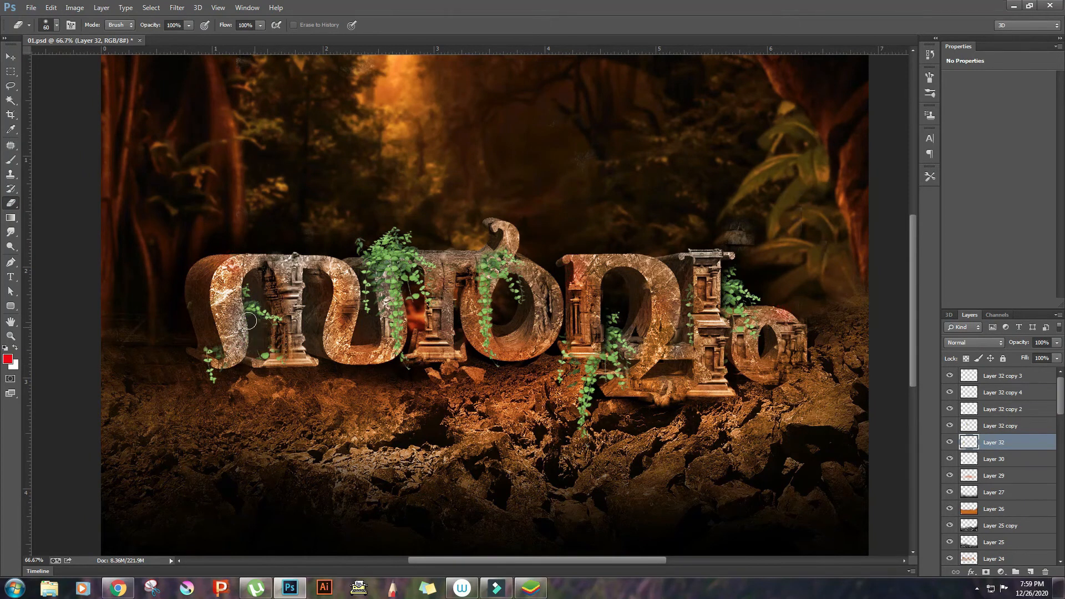
key(ctrl+minus)
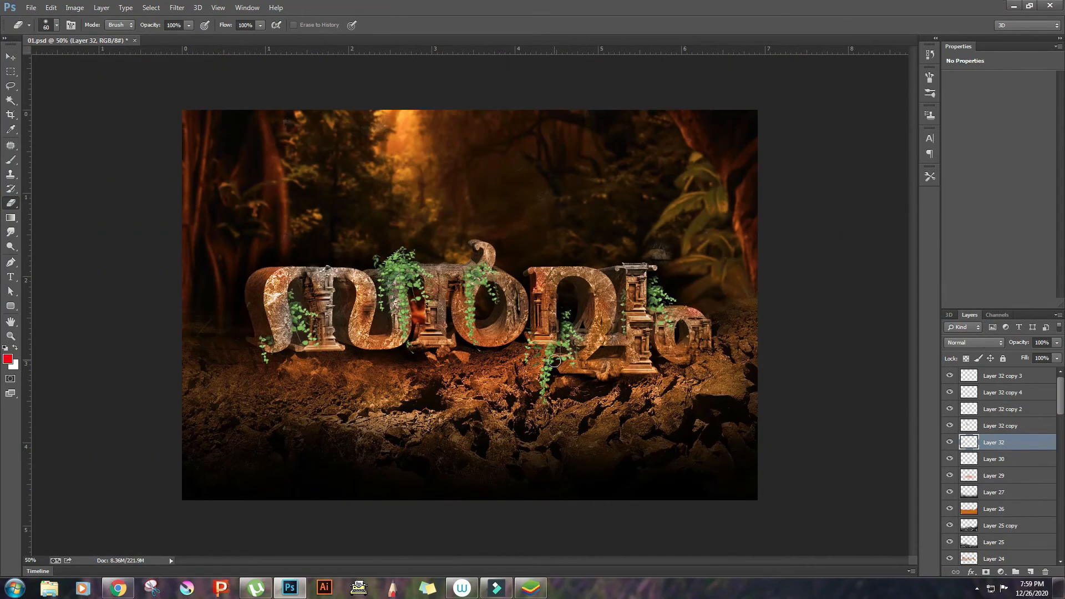
click(11, 57)
click(411, 273)
click(11, 203)
drag(392, 259, 410, 253)
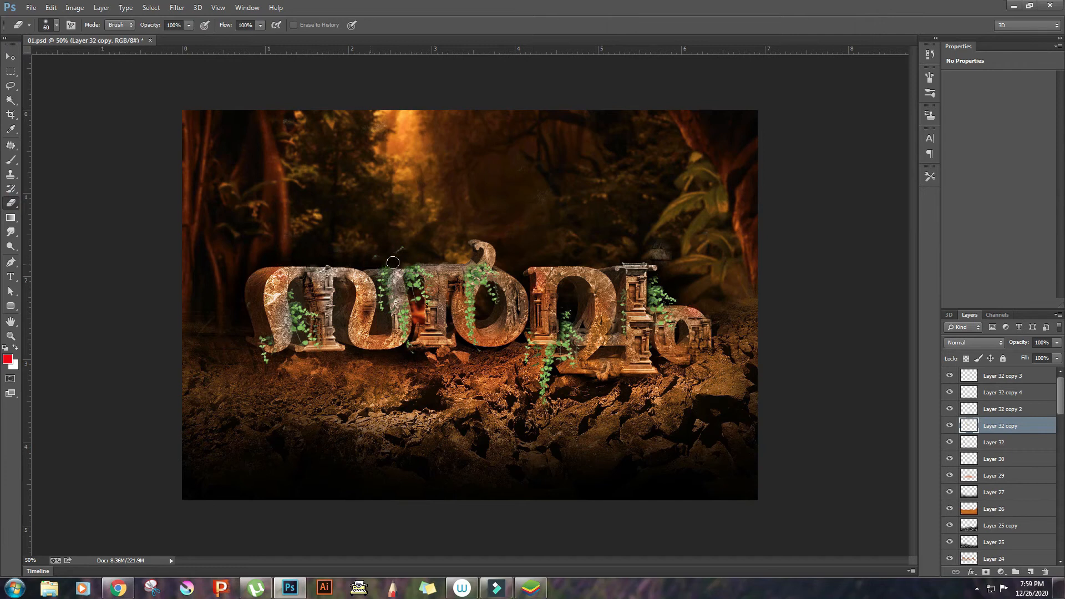
click(389, 305)
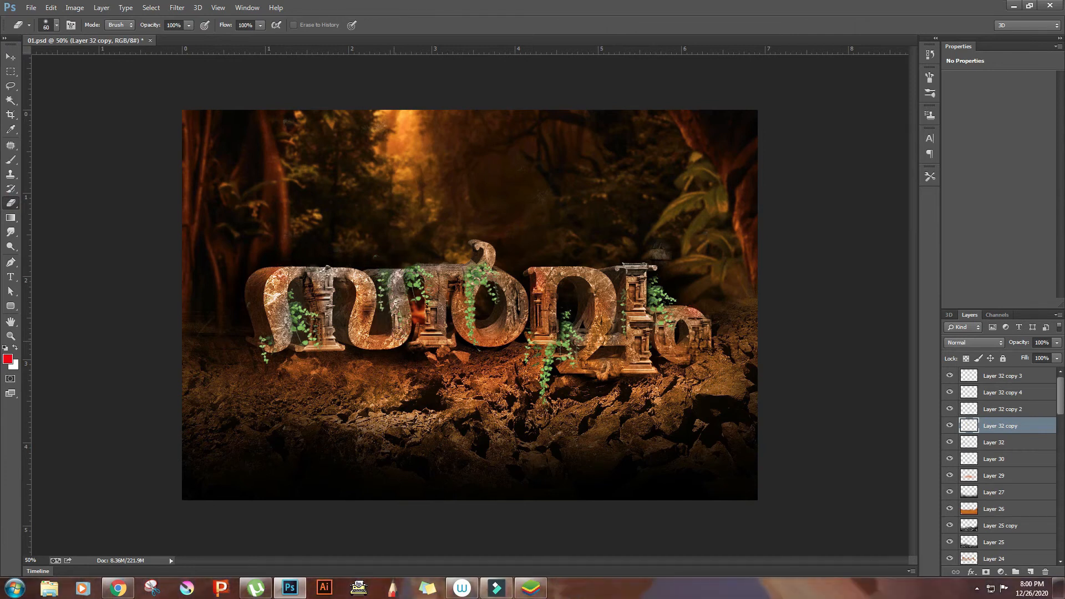
click(14, 58)
click(11, 203)
Merge the vine layers into Layer 32 copy 3 and darken the vines with Curves
shift+click(1001, 376)
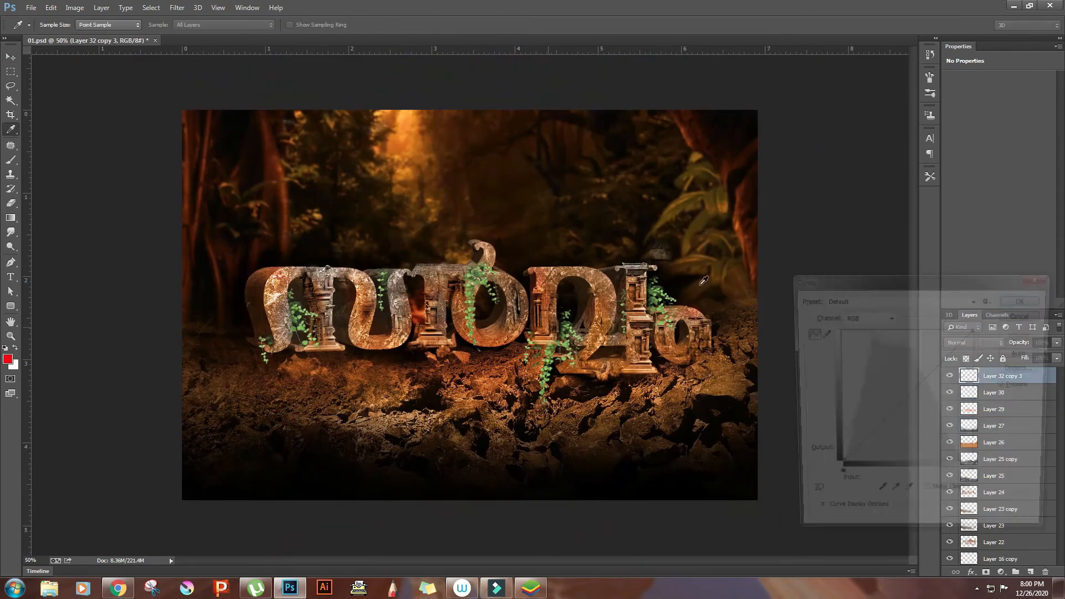
drag(923, 382, 925, 412)
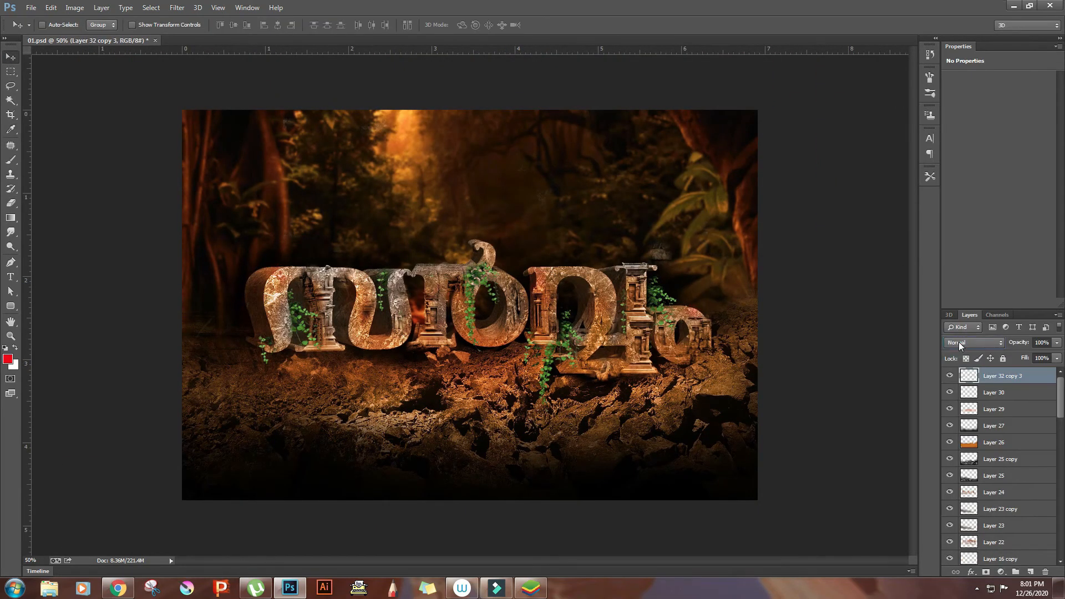
Try other blend modes, including Lighten, on the merged vine layer
scroll(958, 342, down, 5)
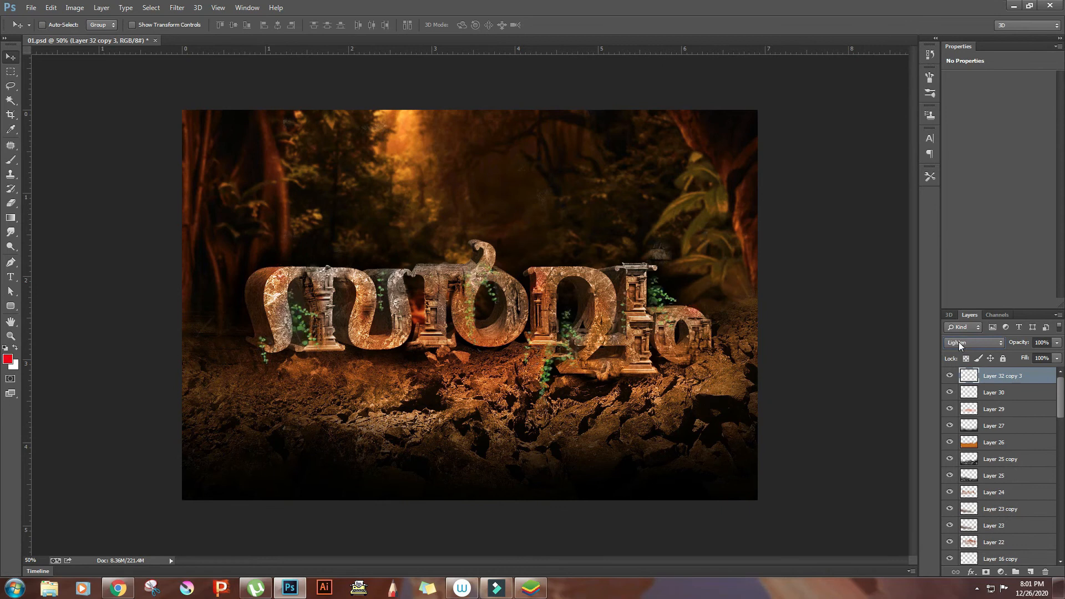
click(959, 342)
click(958, 57)
Darken the merged vines further with a second Curves adjustment
key(ctrl+m)
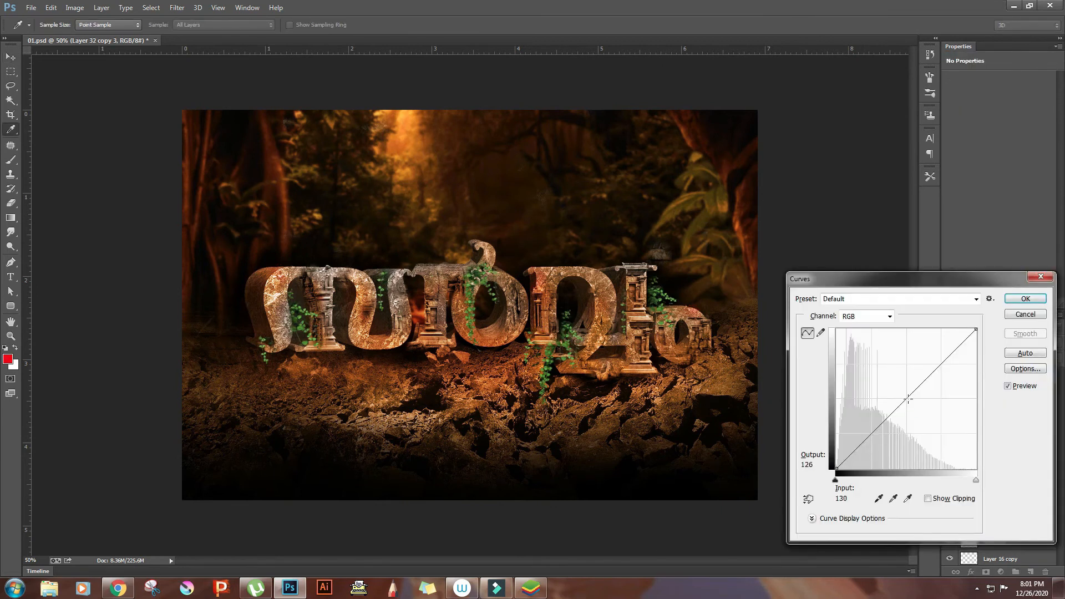
drag(908, 398, 923, 409)
click(1020, 304)
Select the vines' outline and paint sampled orange over them on new Layer 31 in Color mode with a 250 px brush
ctrl+click(972, 378)
click(1030, 571)
key(b)
alt+click(407, 139)
click(974, 342)
click(960, 333)
click(56, 25)
key(bracketright)
key(bracketright)
key(bracketright)
key(bracketright)
key(bracketright)
mouse_move(287, 325)
mouse_down()
mouse_move(488, 323)
mouse_move(560, 344)
mouse_up()
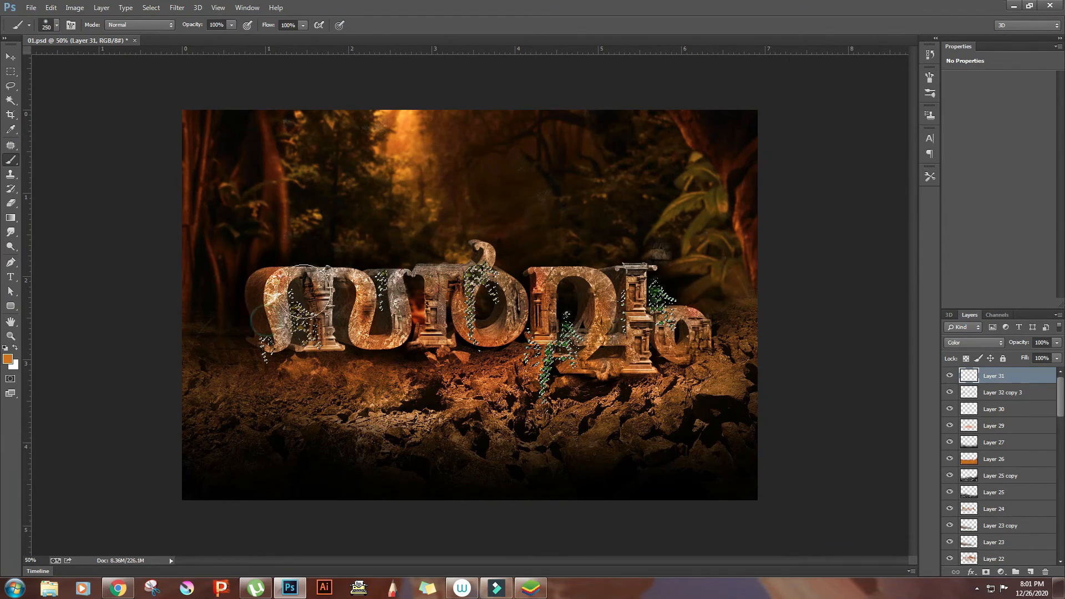
Deselect the vines and set Layer 31 to Hard Light at 55% opacity
key(ctrl+d)
key(v)
scroll(954, 345, up, 6)
key(5)
key(5)
Touch up the orange vine tint on Layer 31 with a 60 px eraser and save the document
key(e)
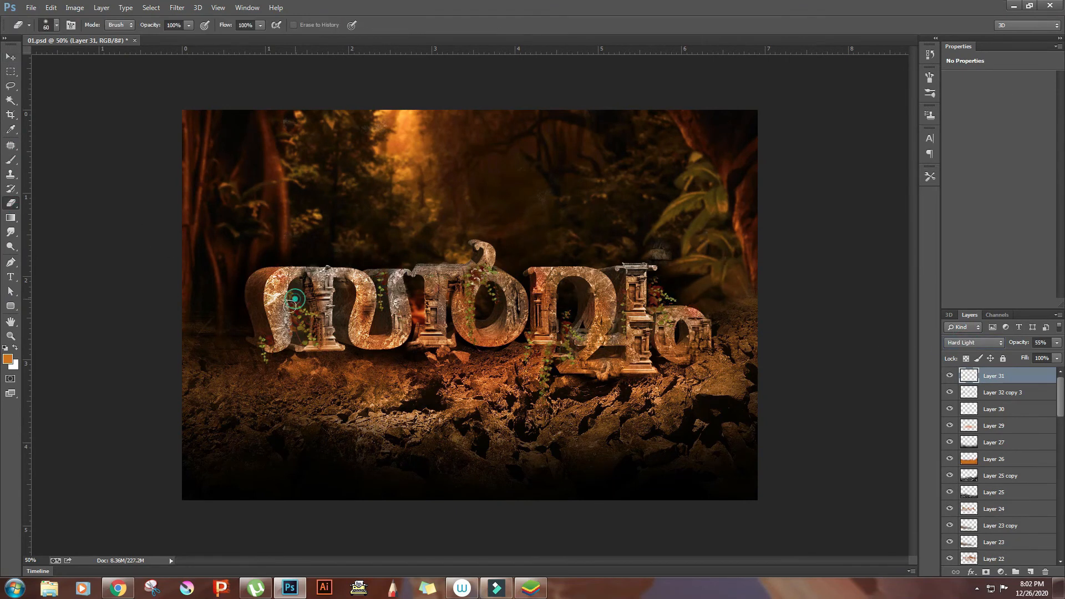
click(10, 56)
key(ctrl+s)
Paint a sampled dark brown over the rocky foreground on new Layer 32 set to Multiply
click(1029, 571)
click(11, 130)
click(261, 172)
click(11, 160)
click(974, 342)
click(959, 92)
mouse_move(435, 387)
mouse_down()
mouse_move(230, 421)
mouse_move(725, 447)
mouse_move(782, 347)
mouse_up()
Soften the brown foreground shading on Layer 32 with an eraser enlarged to at least 600 px and lower the layer's opacity
key(e)
key(bracketright)
key(bracketright)
key(bracketright)
key(bracketright)
key(bracketright)
key(bracketright)
key(bracketright)
key(bracketright)
key(bracketright)
key(bracketright)
key(bracketright)
key(bracketright)
key(bracketright)
key(bracketright)
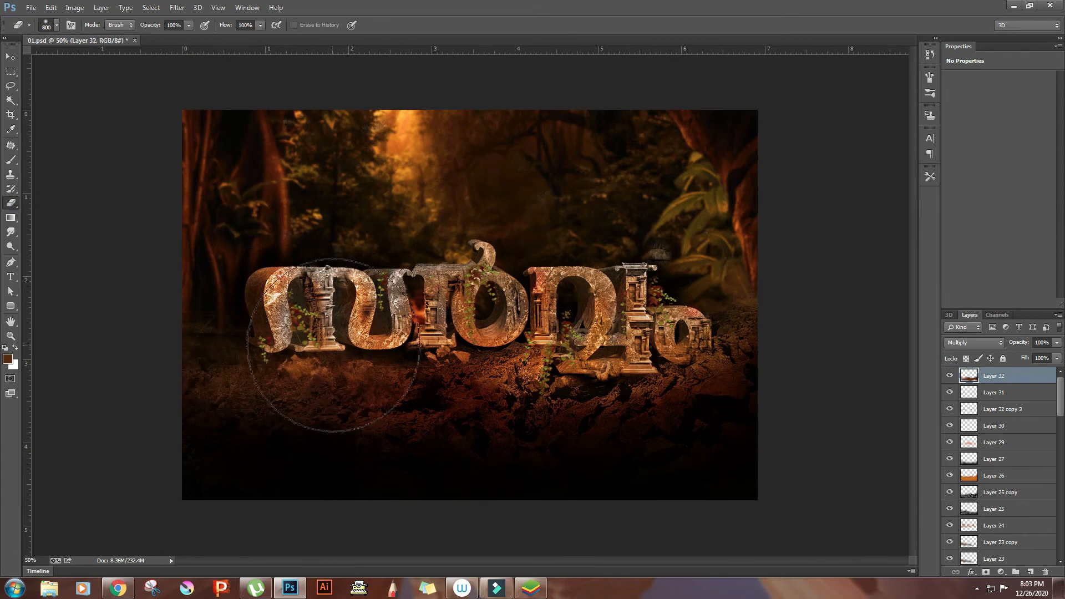
click(1056, 342)
drag(1055, 355, 1035, 357)
mouse_move(214, 442)
mouse_down()
mouse_move(340, 448)
mouse_move(300, 406)
mouse_move(240, 380)
mouse_up()
drag(753, 384, 700, 331)
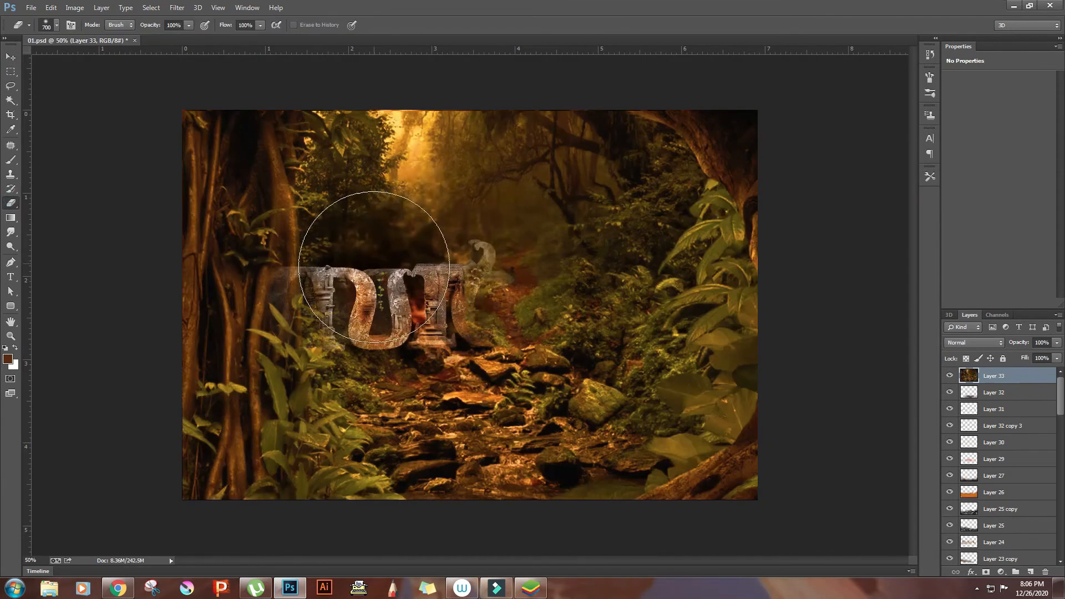
Erase the Layer 33 jungle image over the title, starting at 700 px and refining around the letters at 125 px
mouse_move(373, 267)
mouse_down()
mouse_move(590, 295)
mouse_move(595, 345)
mouse_move(628, 278)
mouse_move(687, 331)
mouse_up()
key(bracketleft)
key(bracketleft)
key(bracketleft)
key(bracketleft)
key(bracketleft)
key(bracketleft)
key(bracketleft)
key(bracketleft)
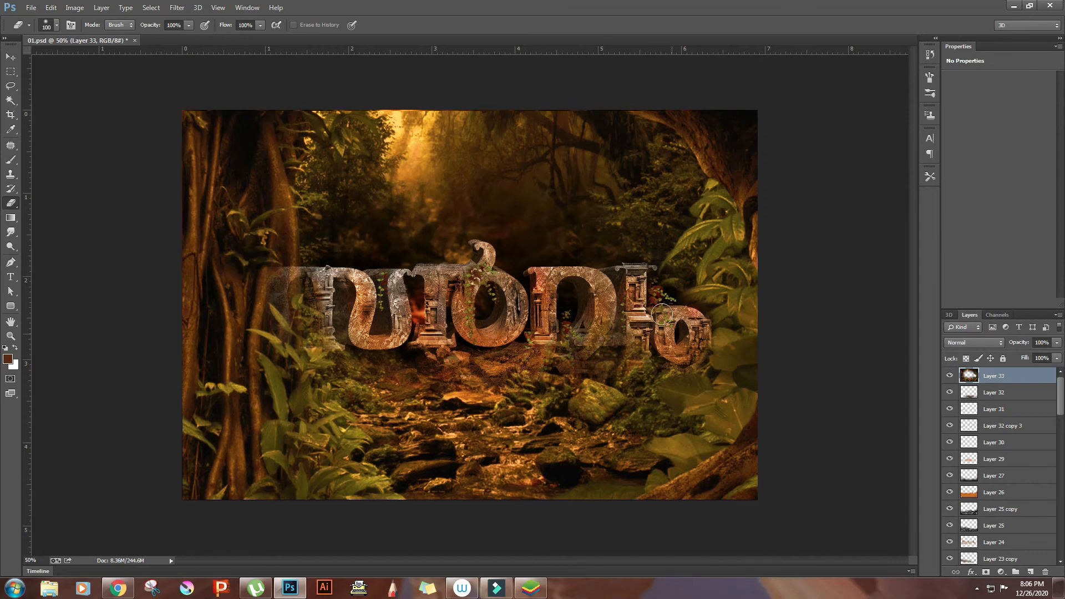
drag(594, 346, 624, 369)
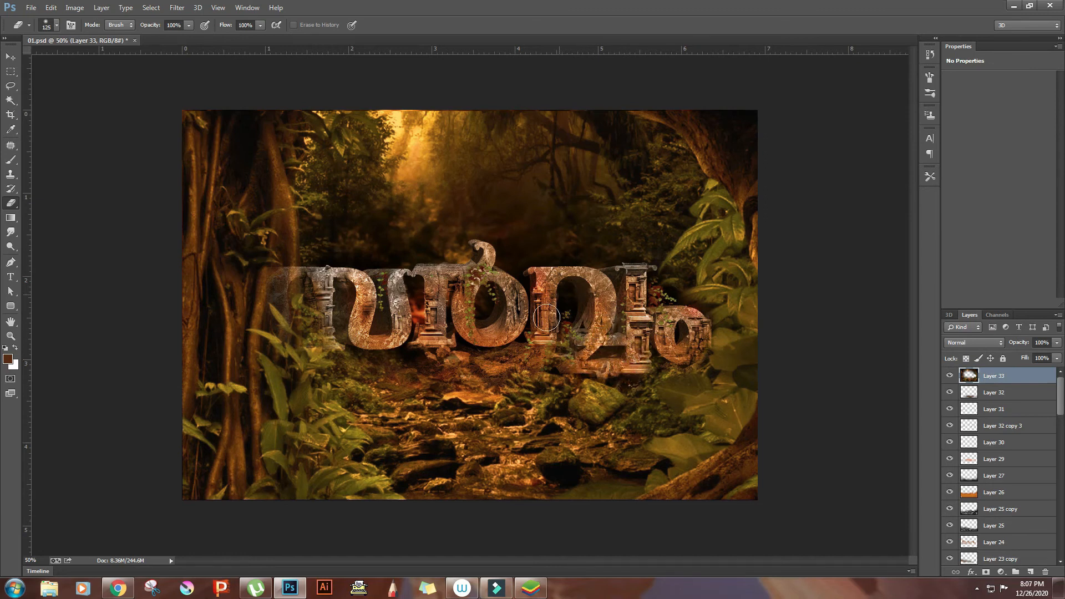
mouse_move(297, 282)
mouse_down()
mouse_move(272, 289)
mouse_move(283, 334)
mouse_up()
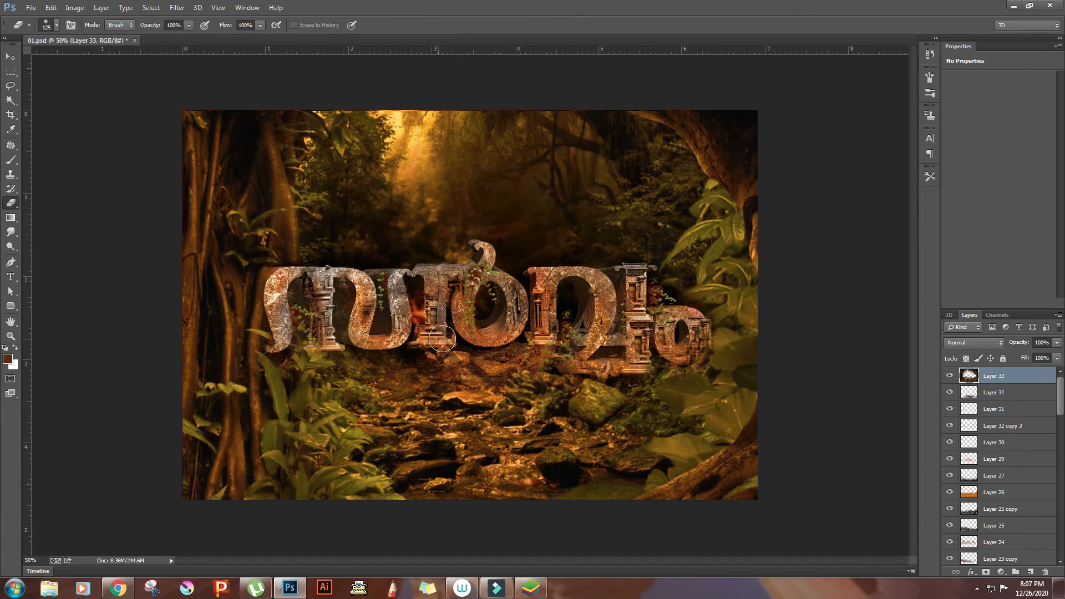
Erase the Layer 33 foliage beneath the first letters with a 200 px eraser to expose the rocky ground
key(bracketright)
key(bracketright)
key(bracketright)
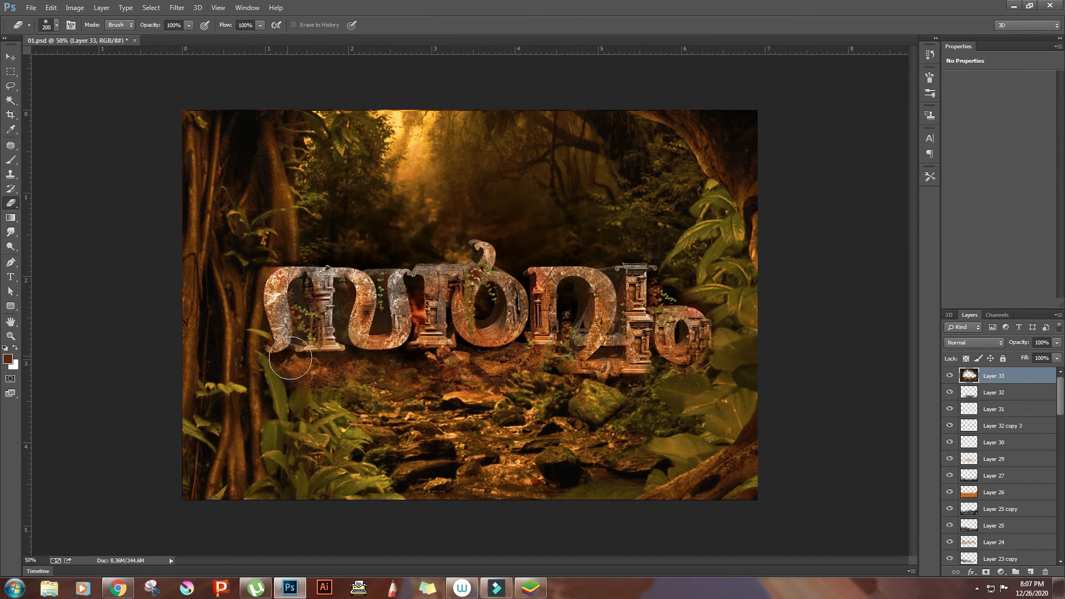
drag(313, 349, 345, 348)
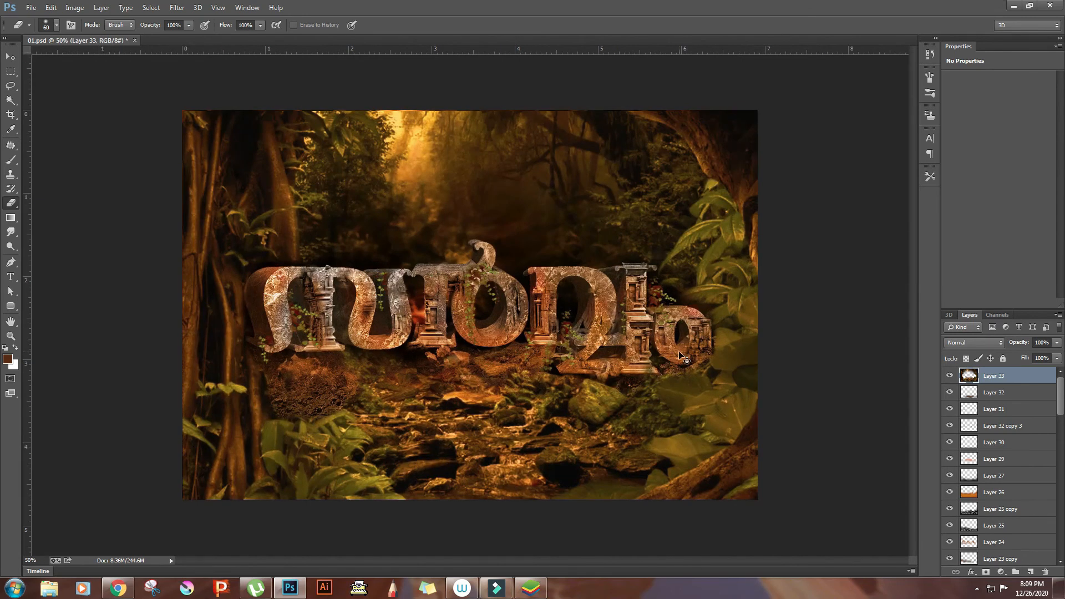
Blend the stream-rock patch on Layer 34 beneath the first letters with a 200 px eraser and duplicate the layer
key(v)
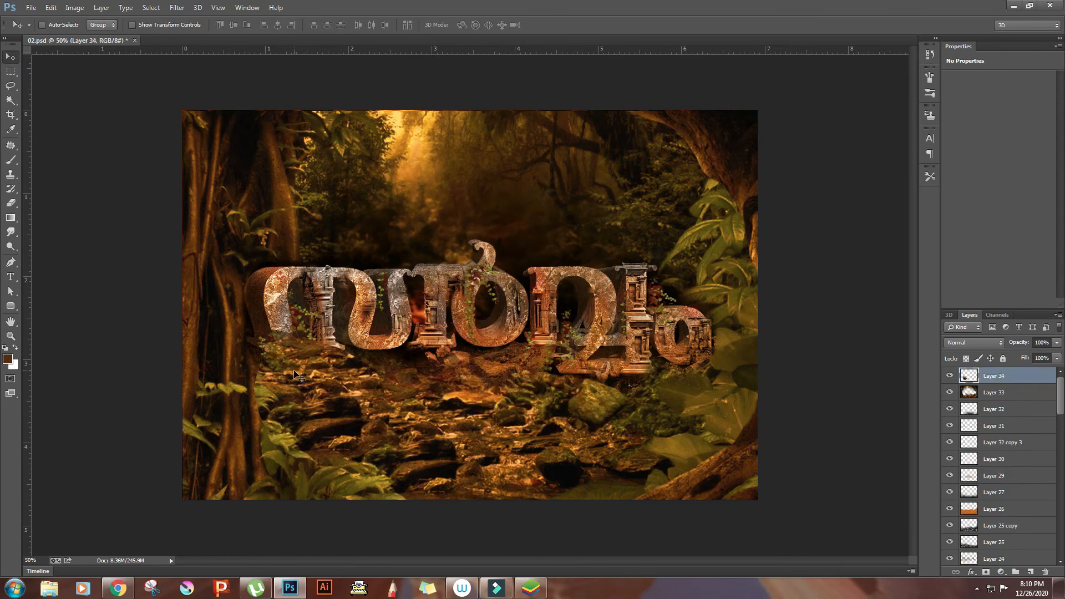
key(e)
mouse_move(250, 369)
mouse_down()
mouse_move(333, 444)
mouse_move(387, 383)
mouse_move(253, 336)
mouse_up()
key(bracketright)
click(1004, 589)
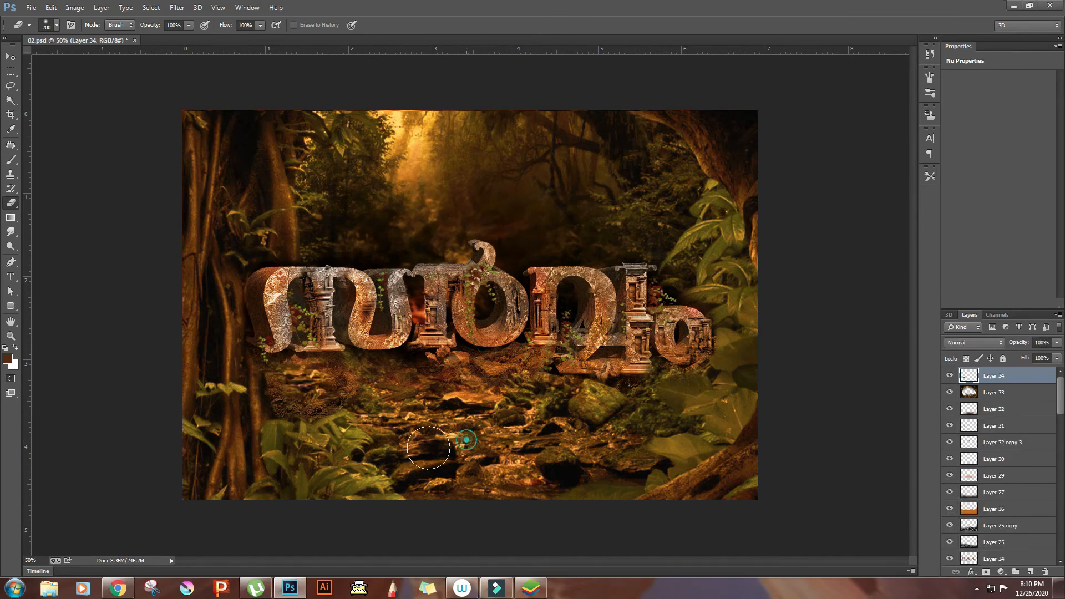
key(ctrl+j)
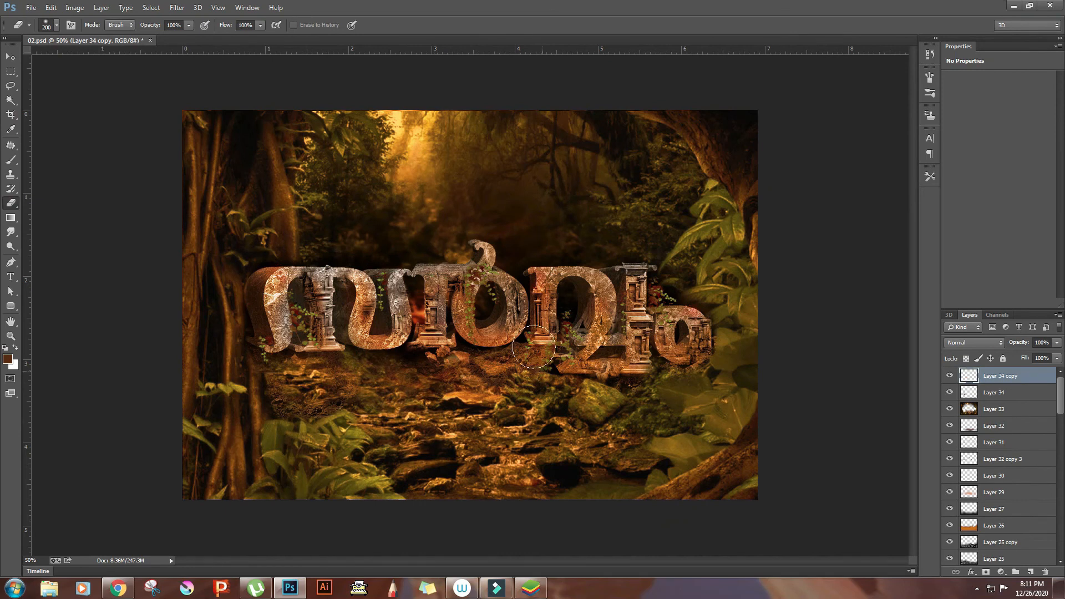
Paint near-black over the red glow beside the third letter's pillar on new Layer 35 with a 175 px brush
key(v)
click(1030, 571)
click(8, 359)
click(938, 207)
click(10, 160)
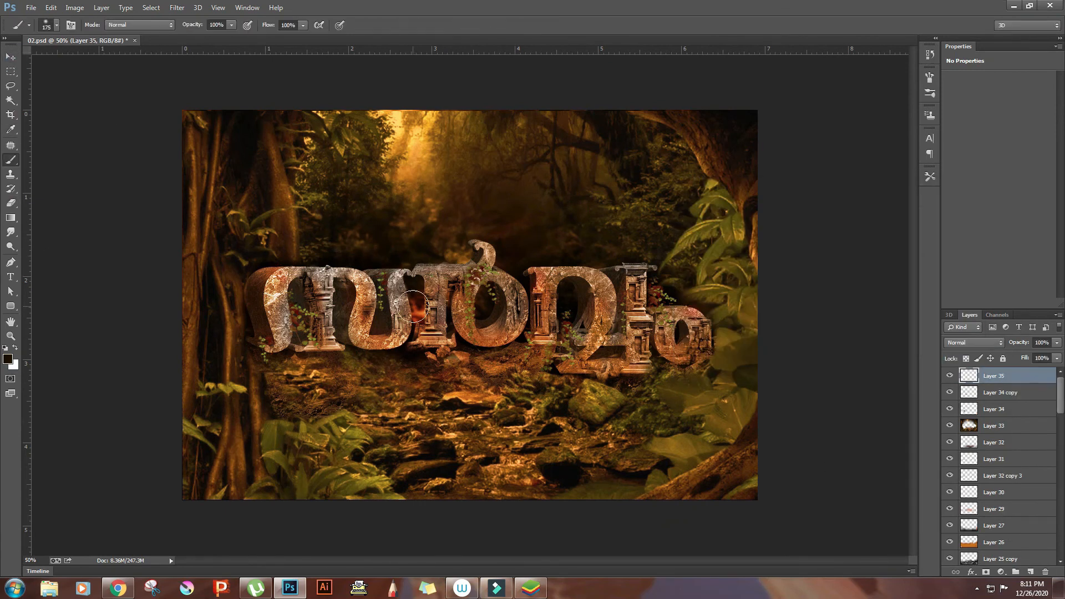
drag(420, 319, 414, 297)
Move Layer 35 down the layer stack between Layer 21 and Layer 20 and clean up its edges with a 200 px eraser
drag(1010, 375, 1009, 518)
drag(1010, 475, 1010, 534)
scroll(1010, 499, down, 2)
drag(1010, 446, 1007, 498)
scroll(1011, 504, down, 2)
drag(1011, 392, 1008, 524)
scroll(1008, 524, down, 2)
drag(1007, 459, 1006, 525)
scroll(1007, 525, down, 2)
mouse_move(1004, 459)
mouse_down()
mouse_move(1000, 546)
mouse_move(999, 499)
mouse_up()
scroll(1001, 546, down, 2)
scroll(998, 537, down, 2)
mouse_move(1004, 408)
mouse_down()
mouse_move(1007, 516)
mouse_move(1005, 467)
mouse_up()
drag(1005, 476, 1002, 432)
click(13, 203)
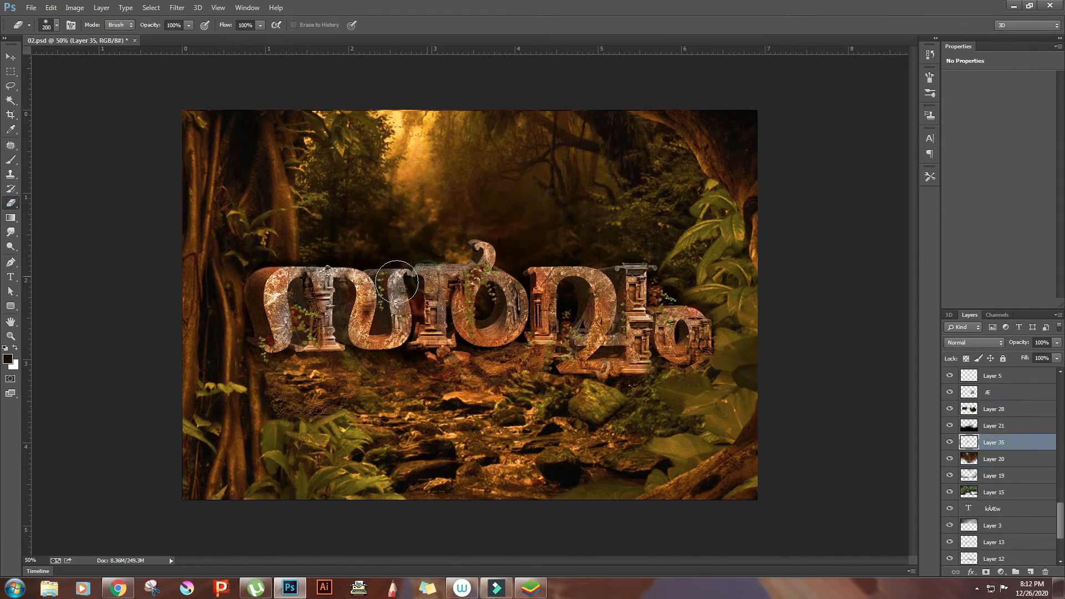
click(10, 59)
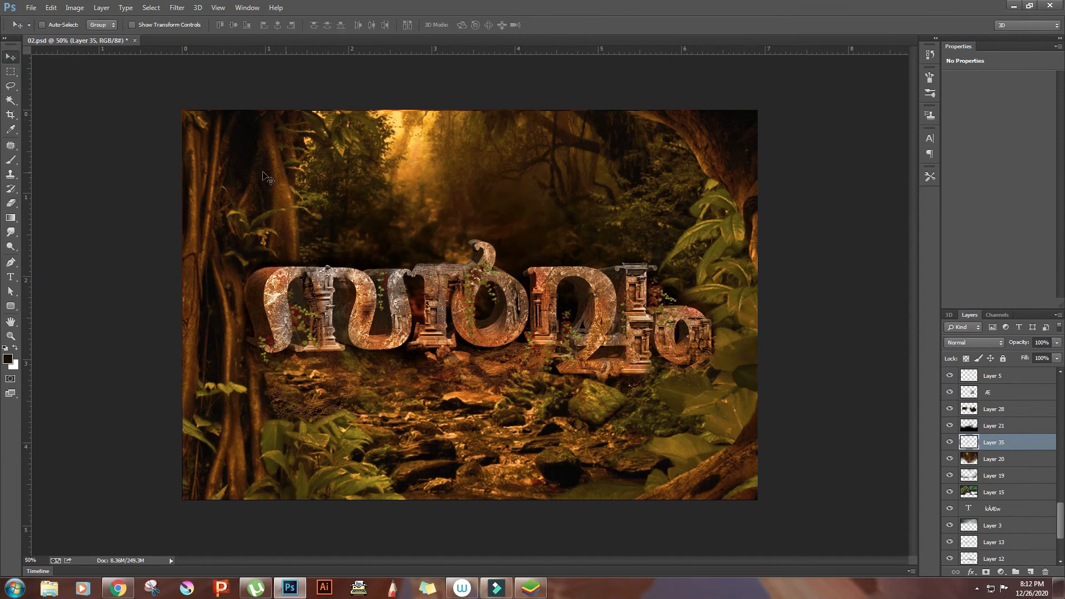
drag(315, 350, 335, 373)
key(ctrl+z)
Soften the Layer 33 foliage around the title with a 700 px eraser at 62% opacity
click(12, 203)
key(bracketright)
key(bracketright)
key(bracketright)
key(bracketright)
key(bracketright)
key(bracketright)
drag(154, 25, 133, 26)
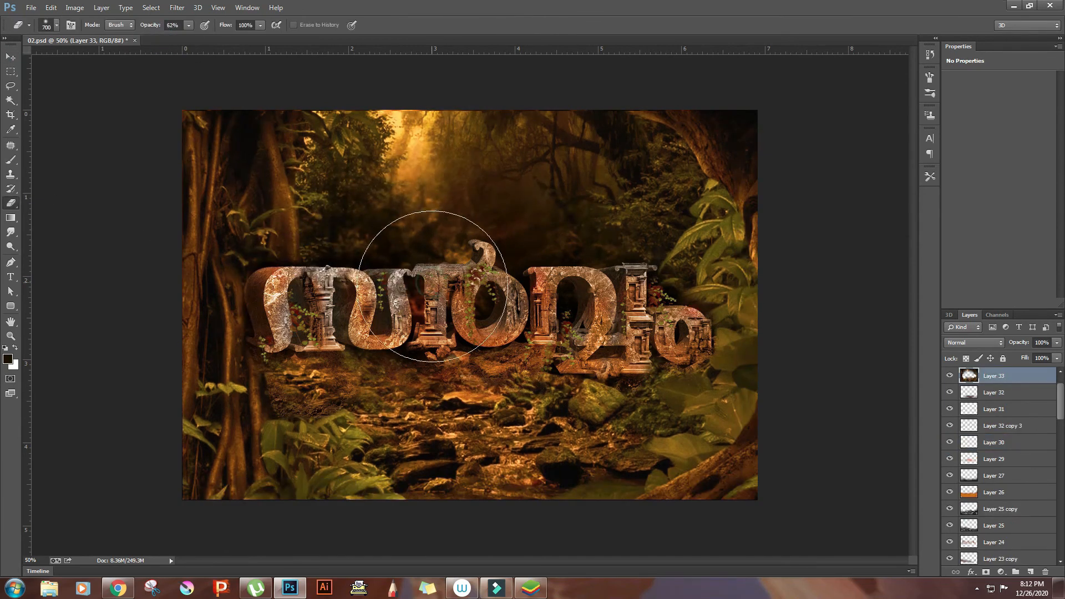
key(ctrl+minus)
key(bracketleft)
key(bracketleft)
key(bracketleft)
key(bracketleft)
key(bracketleft)
key(bracketleft)
ctrl+click(527, 346)
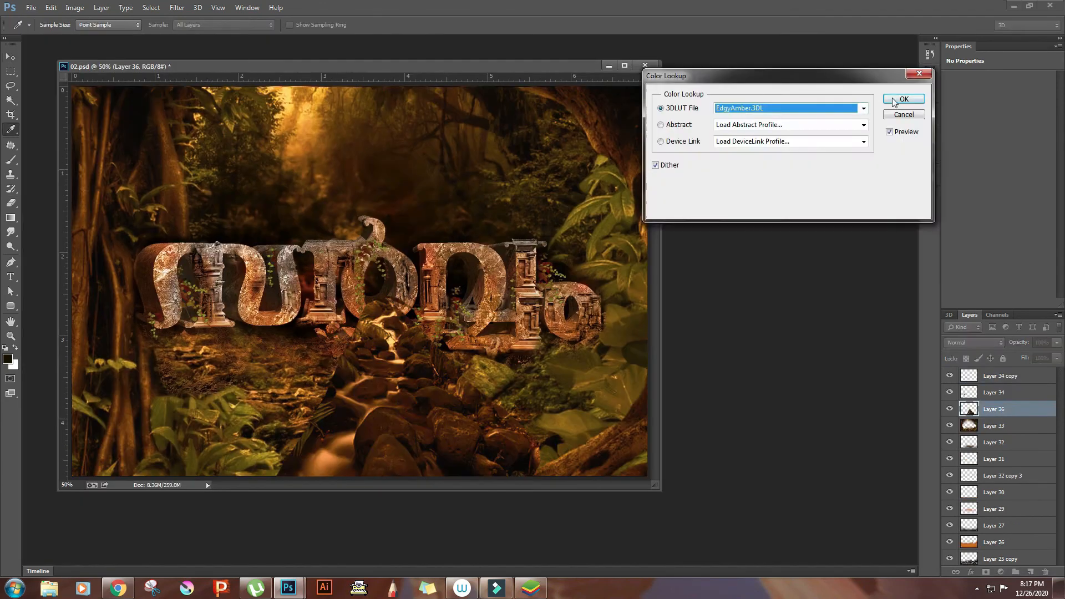
Apply the EdgyAmber.3DL Color Lookup to the waterfall rocks on Layer 36 and erase their hard right edge
key(Return)
click(405, 301)
key(bracketright)
key(bracketright)
key(bracketright)
key(bracketright)
drag(435, 383, 497, 442)
Blend the upper, left and lower parts of the Layer 36 stream rocks into the ground with a larger eraser
click(189, 26)
key(bracketright)
key(bracketright)
key(bracketright)
drag(419, 347, 418, 377)
mouse_move(334, 360)
mouse_down()
mouse_move(316, 416)
mouse_move(286, 455)
mouse_up()
drag(422, 407, 444, 484)
Nudge Layer 36 upward and erase the waterfall's left side below the central round letter
click(12, 57)
drag(487, 344, 494, 328)
key(ctrl+minus)
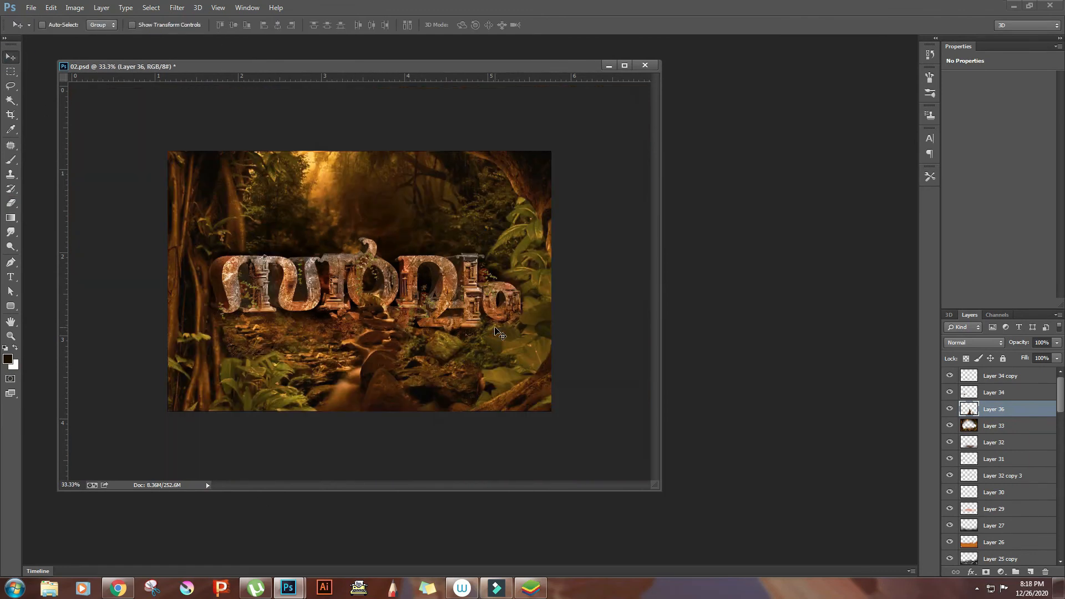
key(ctrl+plus)
key(e)
mouse_move(405, 315)
mouse_down()
mouse_move(372, 330)
mouse_move(358, 370)
mouse_up()
key(ctrl+minus)
ctrl+click(404, 361)
Shift the Layer 36 waterfall slightly up and left to sit beneath the central round letter
key(v)
drag(375, 335, 363, 329)
drag(443, 339, 438, 330)
key(ctrl+minus)
key(ctrl+plus)
key(e)
key(ctrl+minus)
Compare the scene with the Layer 36 waterfall hidden and shown at different magnifications
click(950, 410)
click(949, 410)
key(ctrl+plus)
key(ctrl+minus)
key(ctrl+plus)
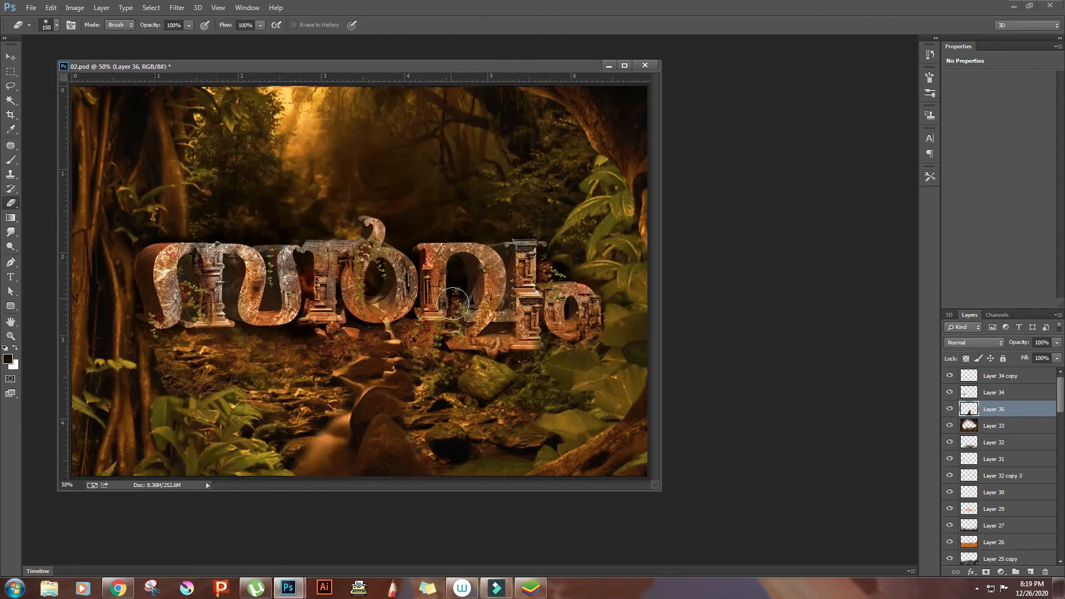
key(ctrl+minus)
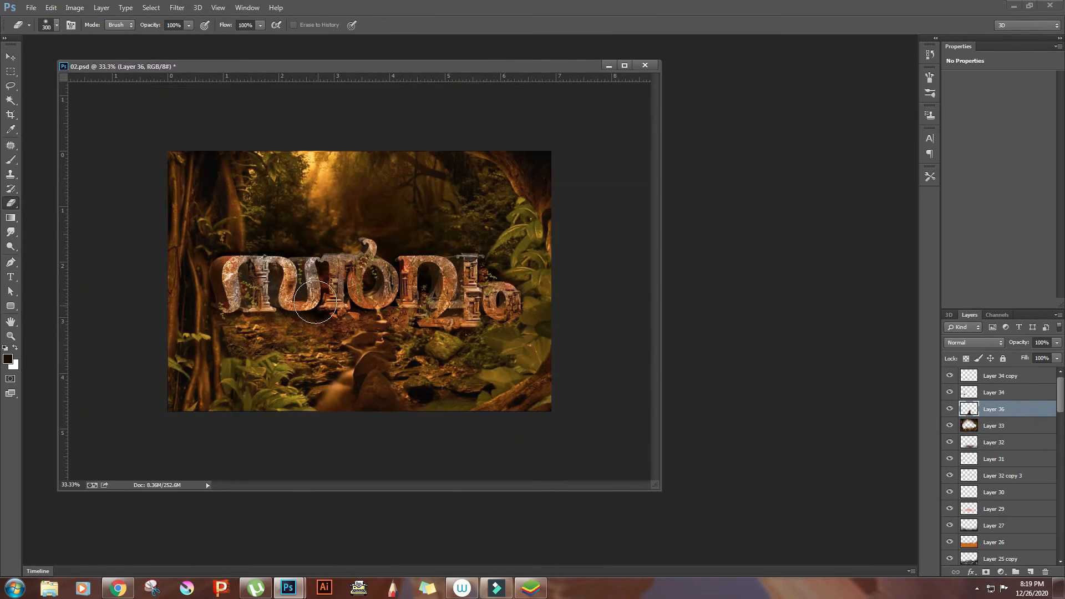
key(ctrl+plus)
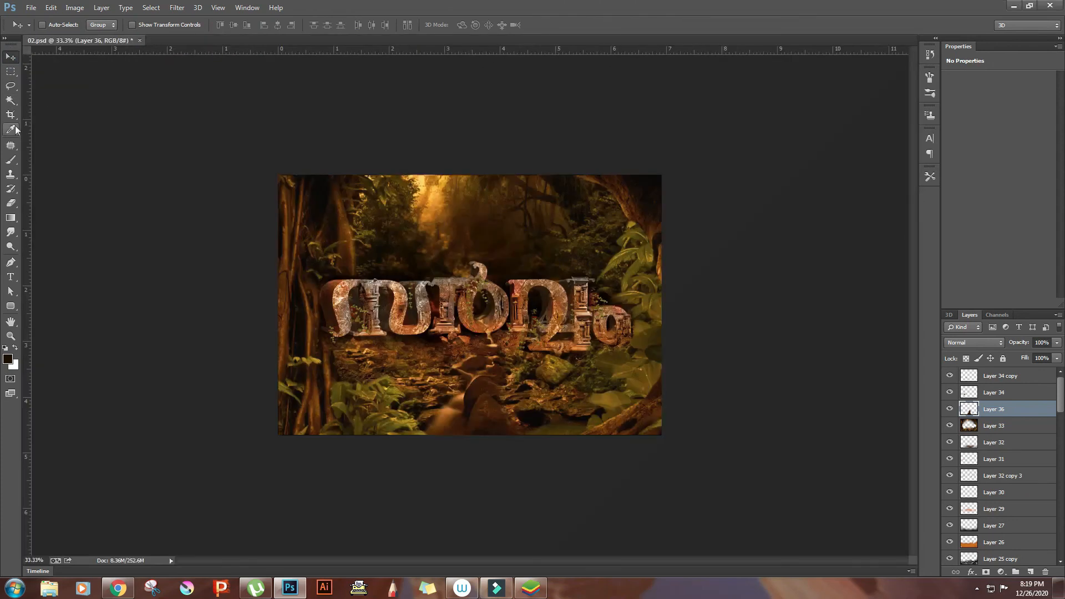
Darken the lower stream rocks on Layer 36 with Curves inside a feathered lasso selection
key(ctrl+plus)
drag(398, 432, 559, 403)
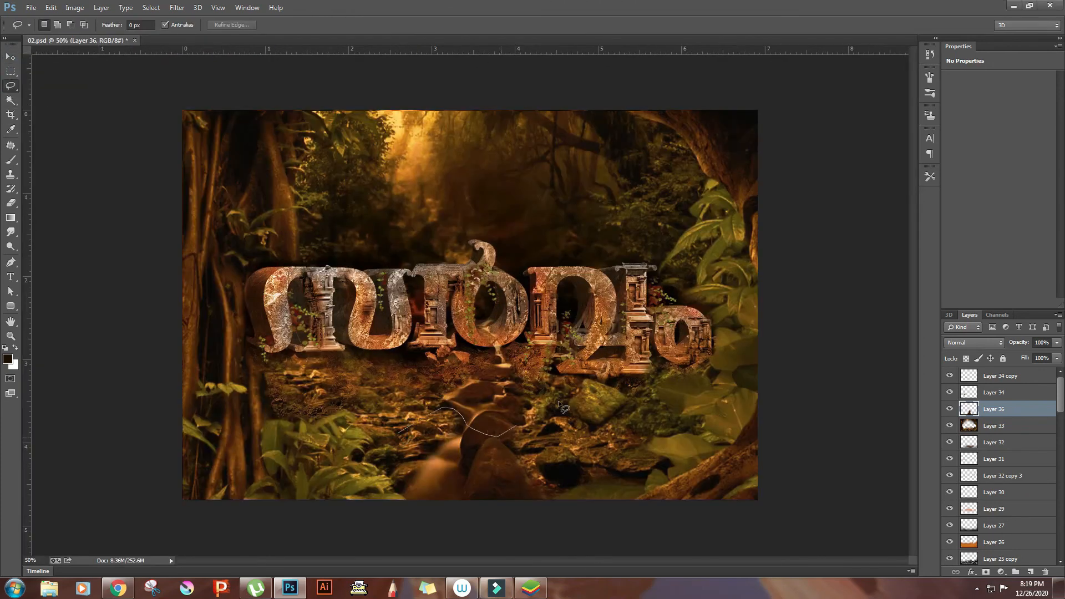
drag(423, 538, 367, 405)
right_click(559, 322)
click(582, 350)
click(586, 198)
key(ctrl+m)
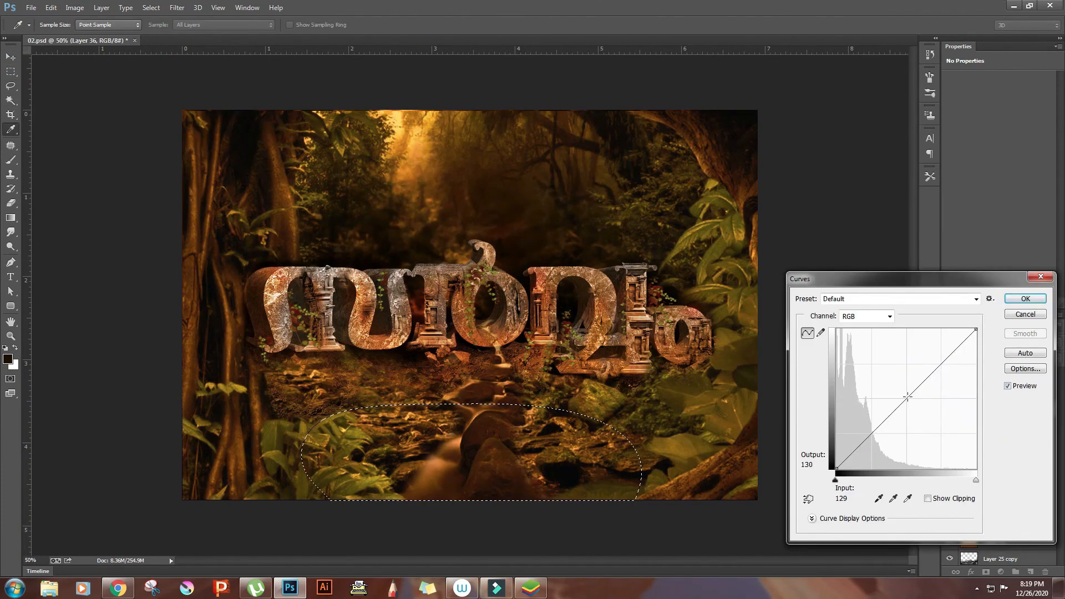
drag(905, 397, 918, 401)
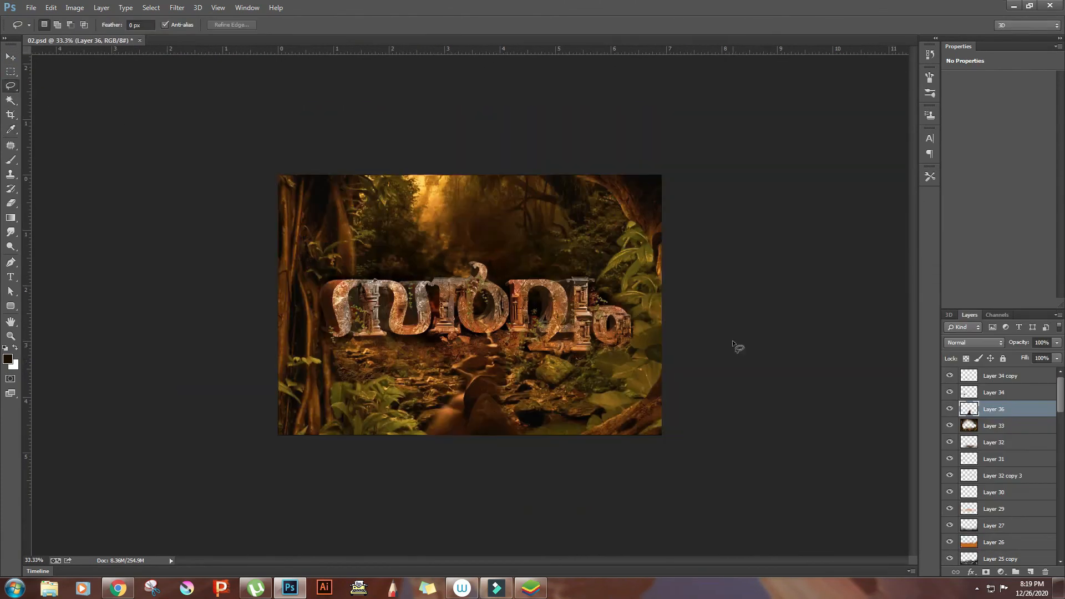
Erase the large lower stream rocks on Layer 36 with a 400 px eraser
key(e)
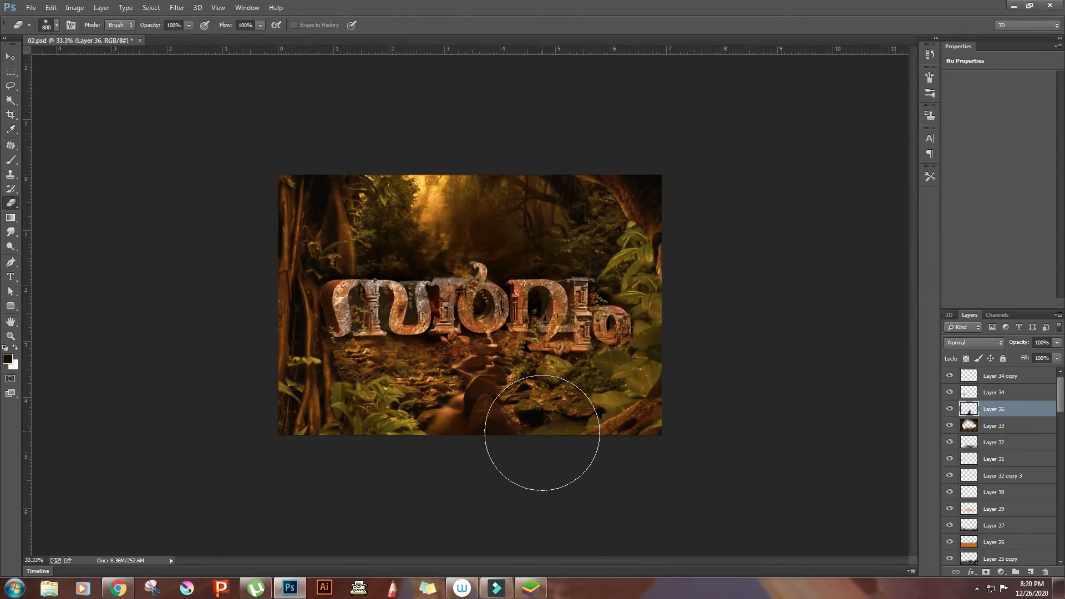
key(bracketleft)
key(bracketleft)
key(bracketleft)
key(bracketleft)
drag(413, 413, 477, 401)
key(ctrl+plus)
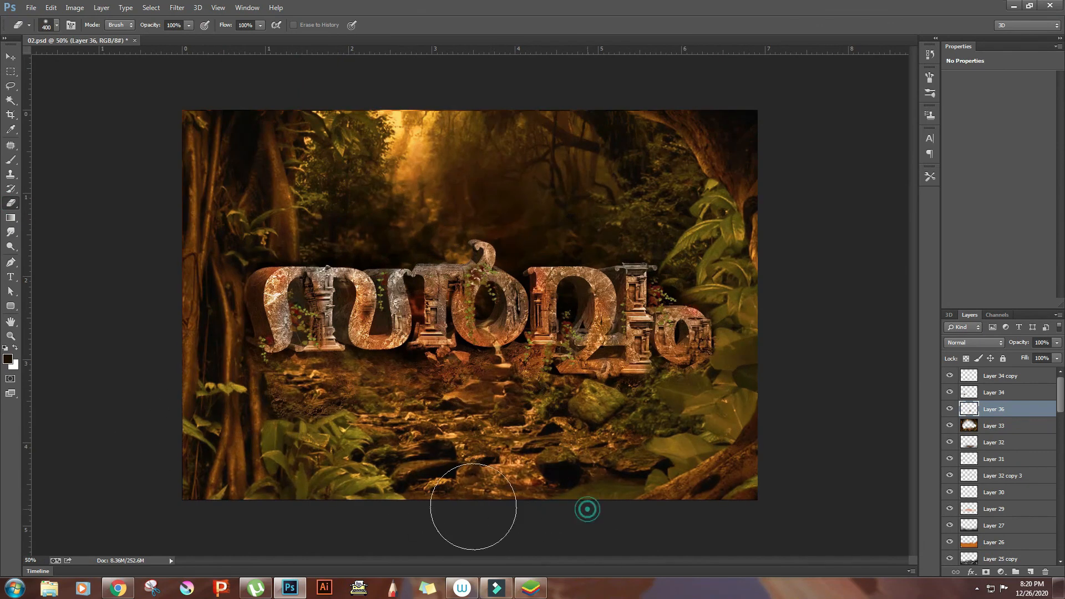
Erase the leftover rocks of Layer 36 below the title, keeping only the small waterfall at the round letter
click(506, 342)
key(bracketright)
key(bracketright)
key(bracketright)
key(ctrl+minus)
key(bracketright)
key(bracketright)
key(bracketright)
key(bracketright)
key(bracketright)
key(bracketright)
key(bracketright)
key(bracketright)
key(ctrl+plus)
key(ctrl+minus)
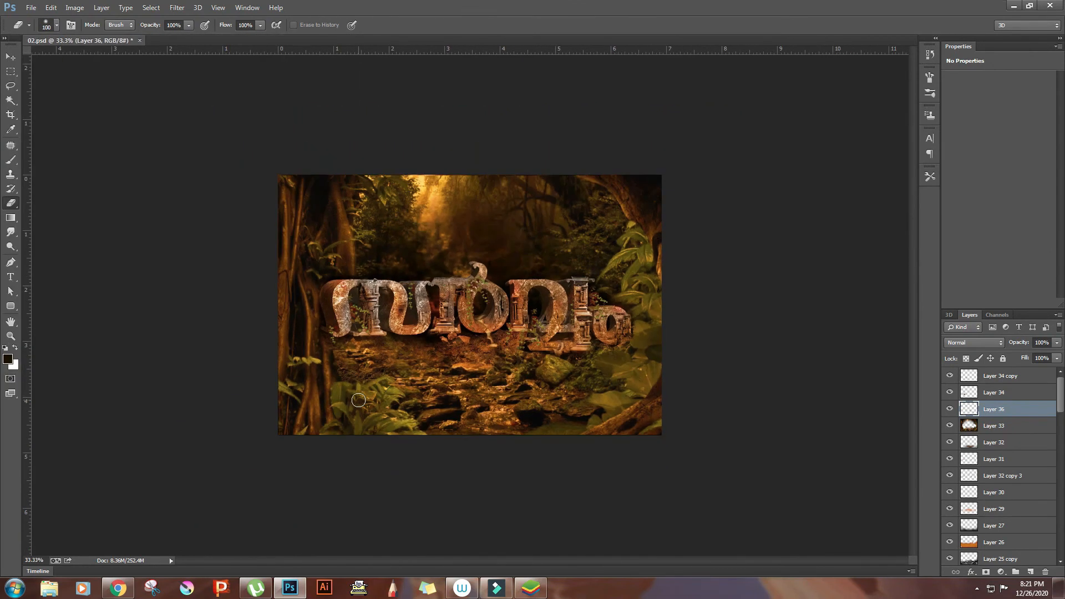
key(ctrl+plus)
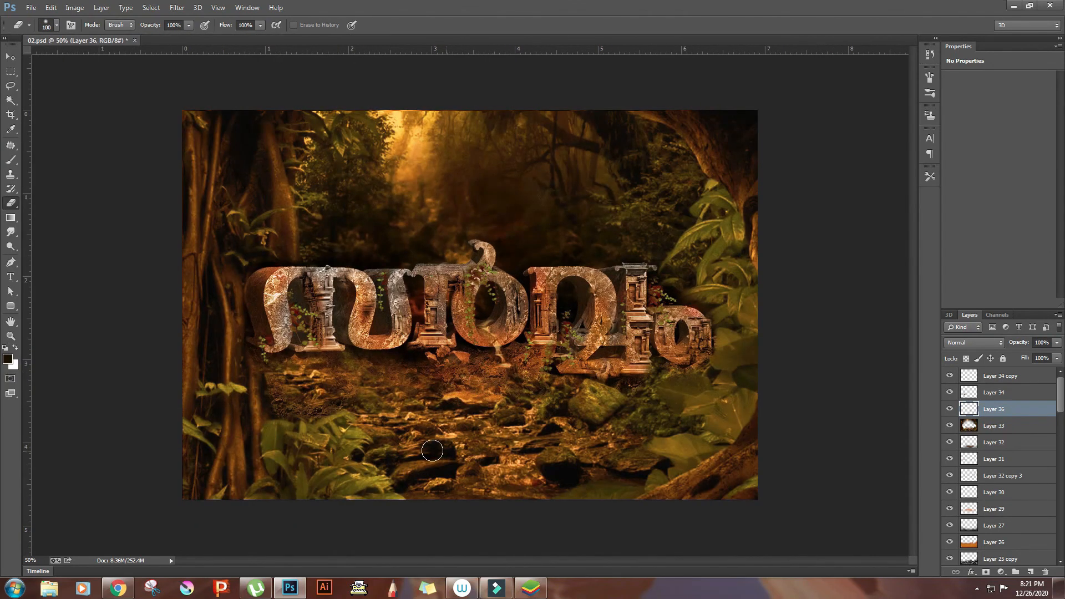
Flatten the finished jungle title composition into a single layer
key(ctrl+minus)
key(ctrl+plus)
click(11, 56)
click(101, 7)
click(119, 378)
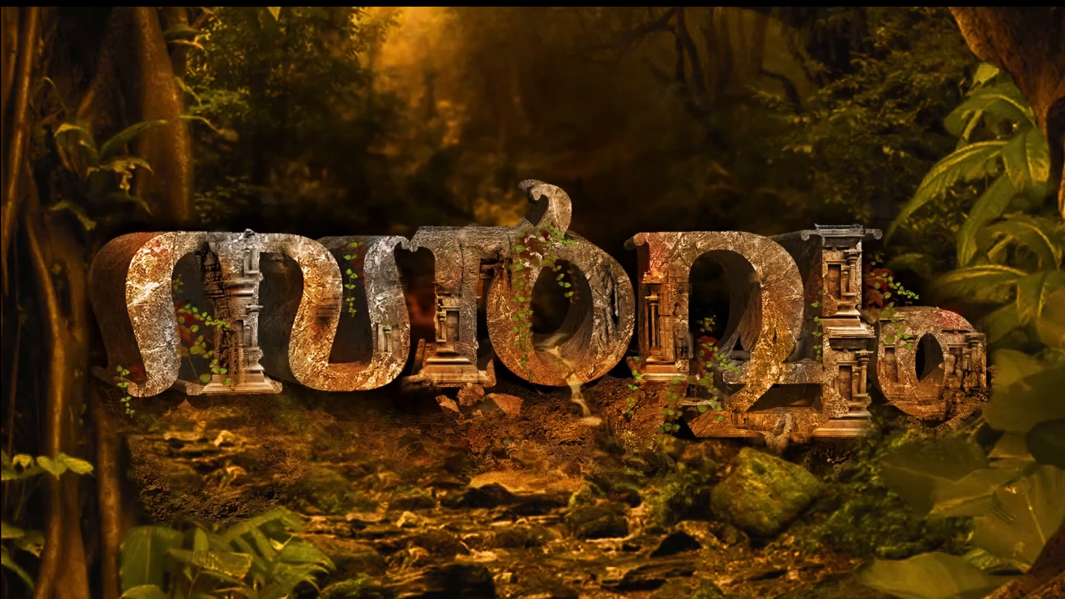